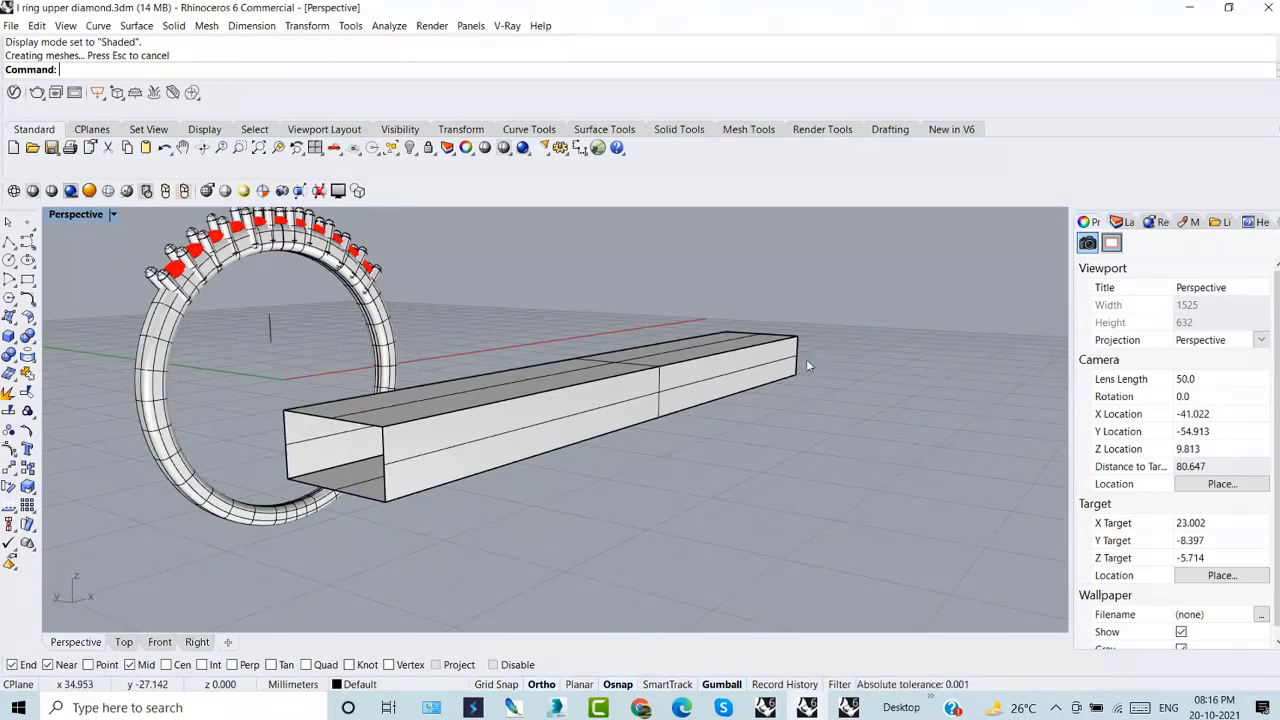
- Cap the two open ends of the long rectangular bar to make it a closed solid
{"action": "type", "text": "C"}
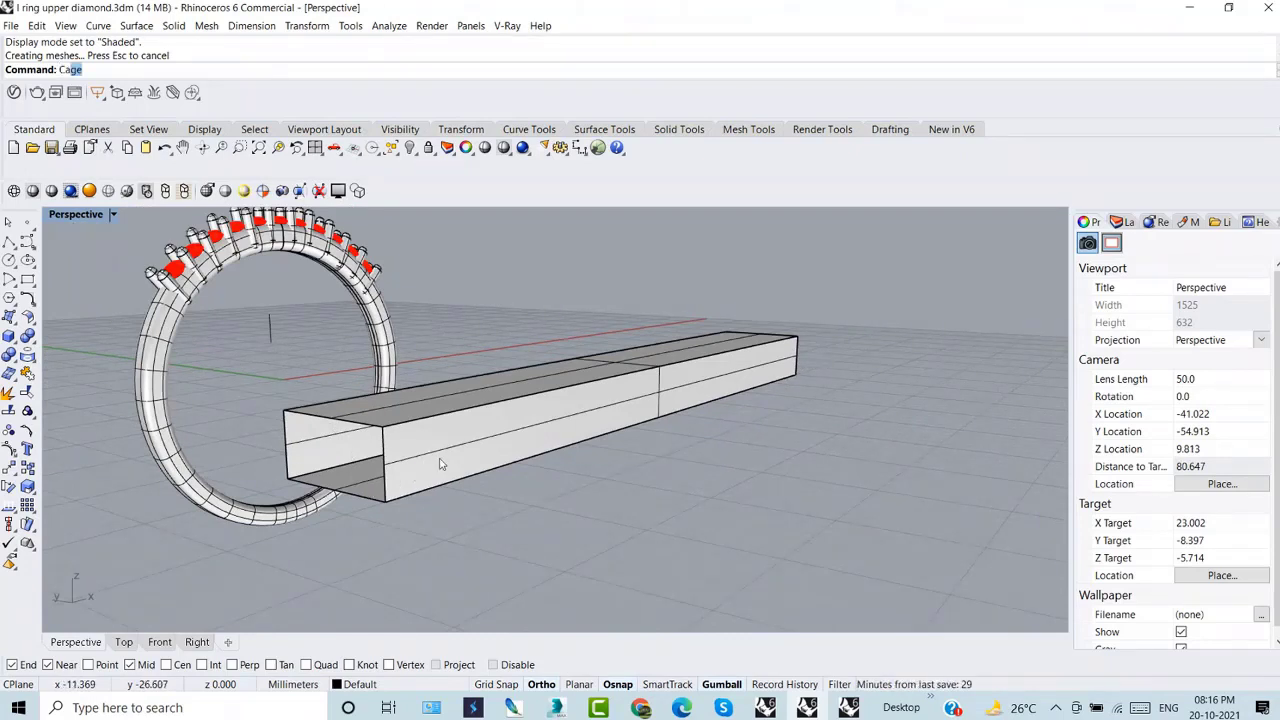
{"action": "type", "text": "ap"}
{"action": "key", "text": "Return"}
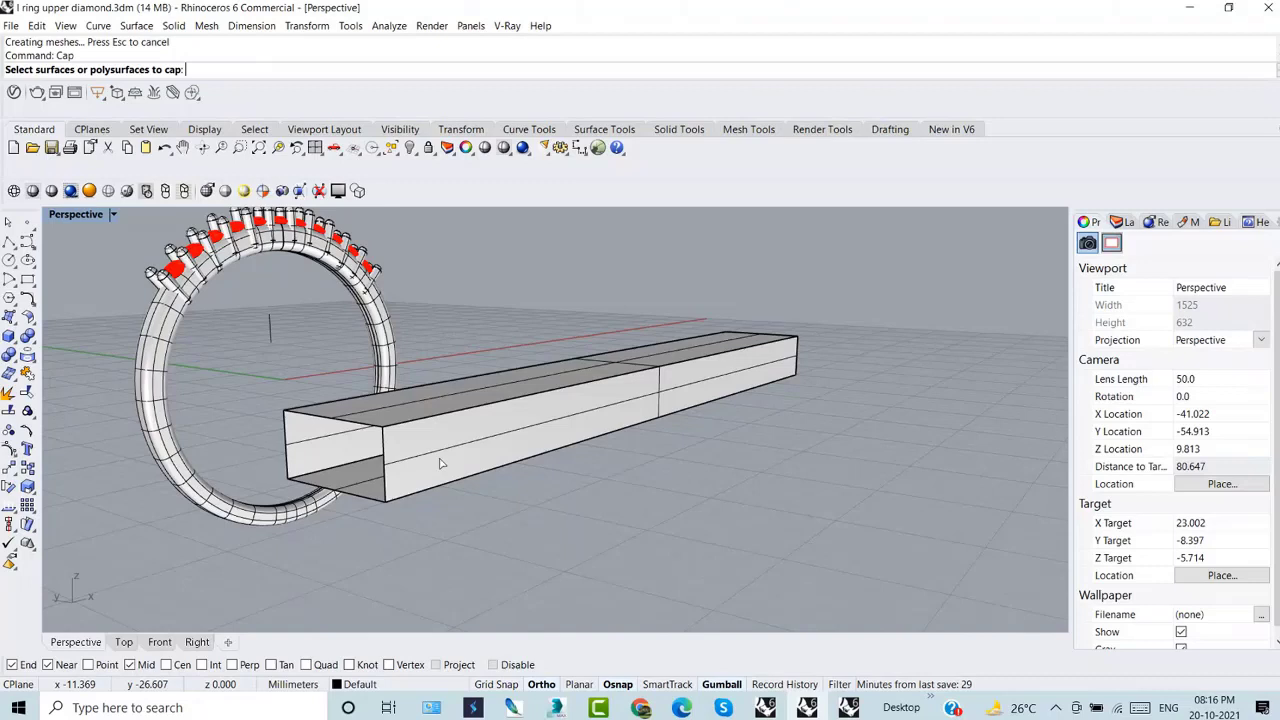
{"action": "left_click", "coordinate": [385, 497]}
{"action": "key", "text": "Return"}
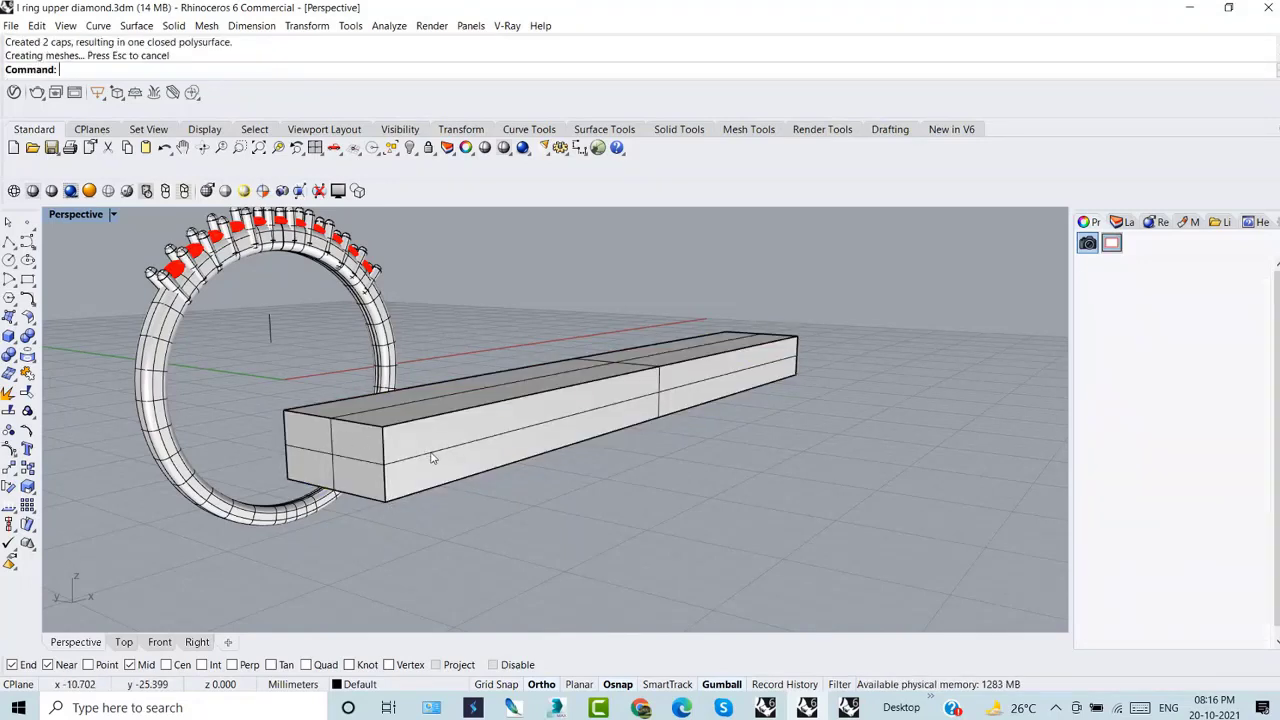
{"action": "left_click", "coordinate": [402, 490]}
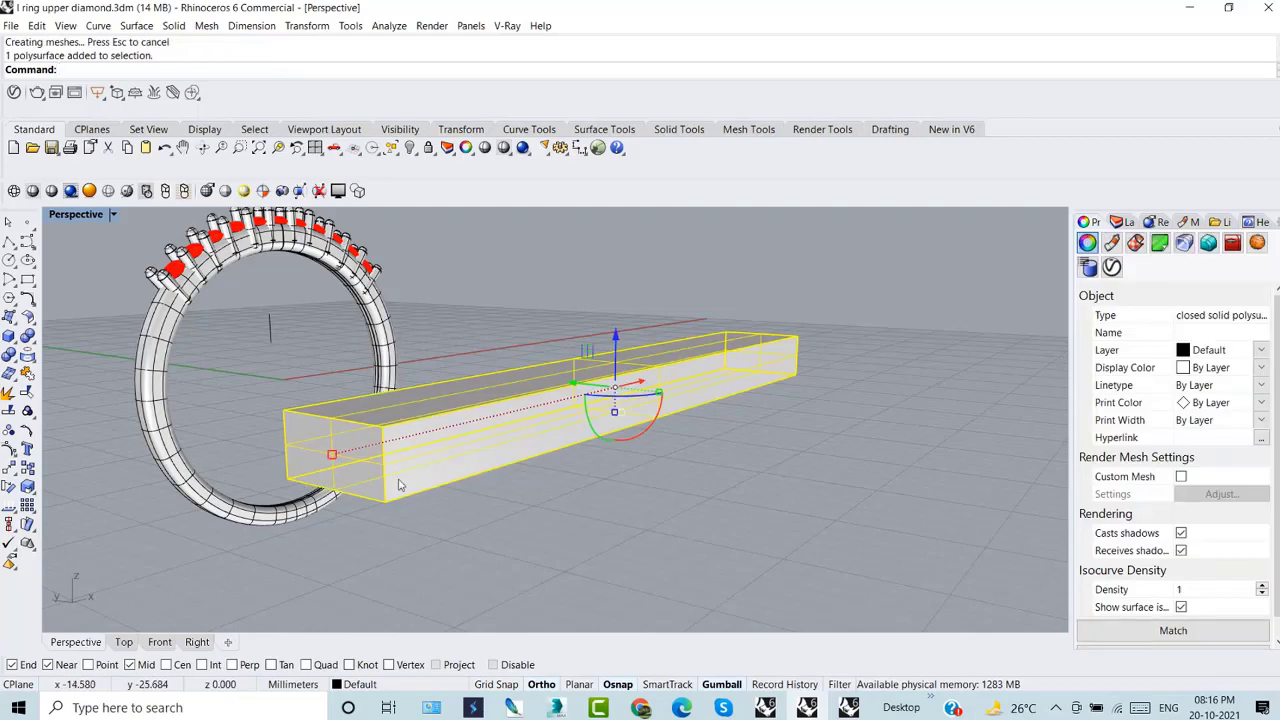
{"action": "left_click", "coordinate": [510, 537]}
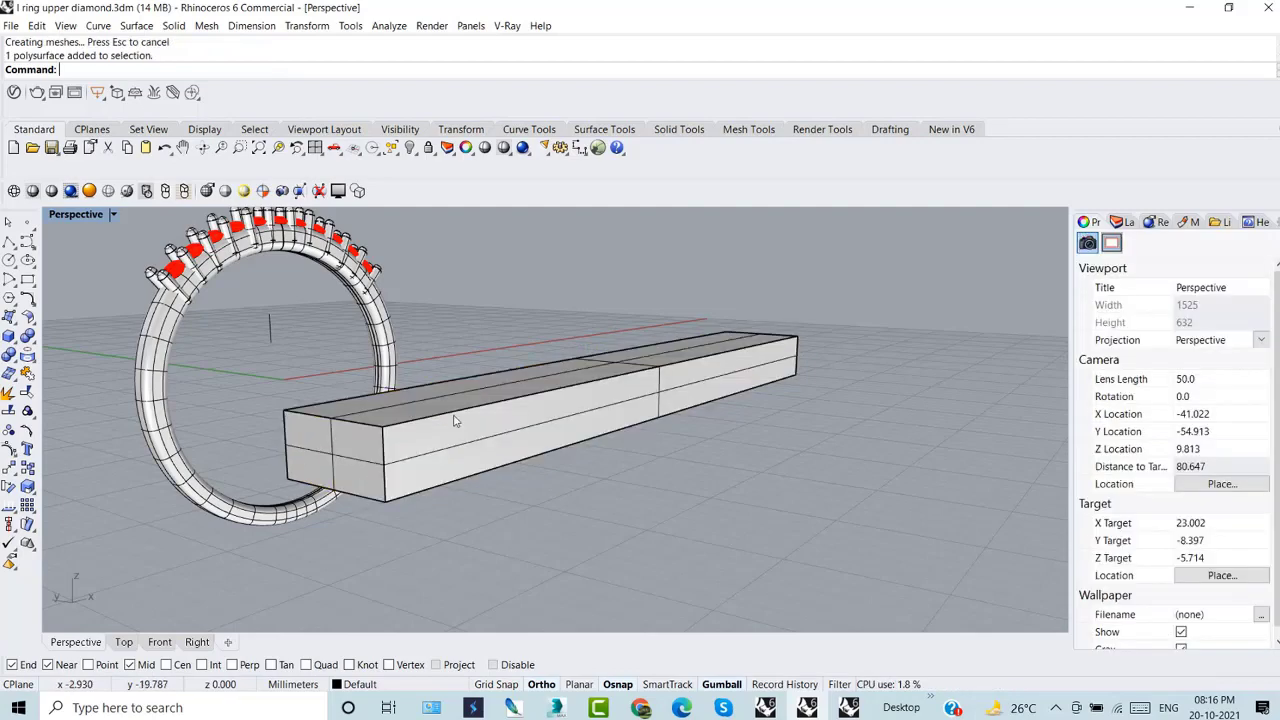
- Try to build a closed polysurface from the capped bar with Create Solid, deleting the input
{"action": "left_click", "coordinate": [413, 459]}
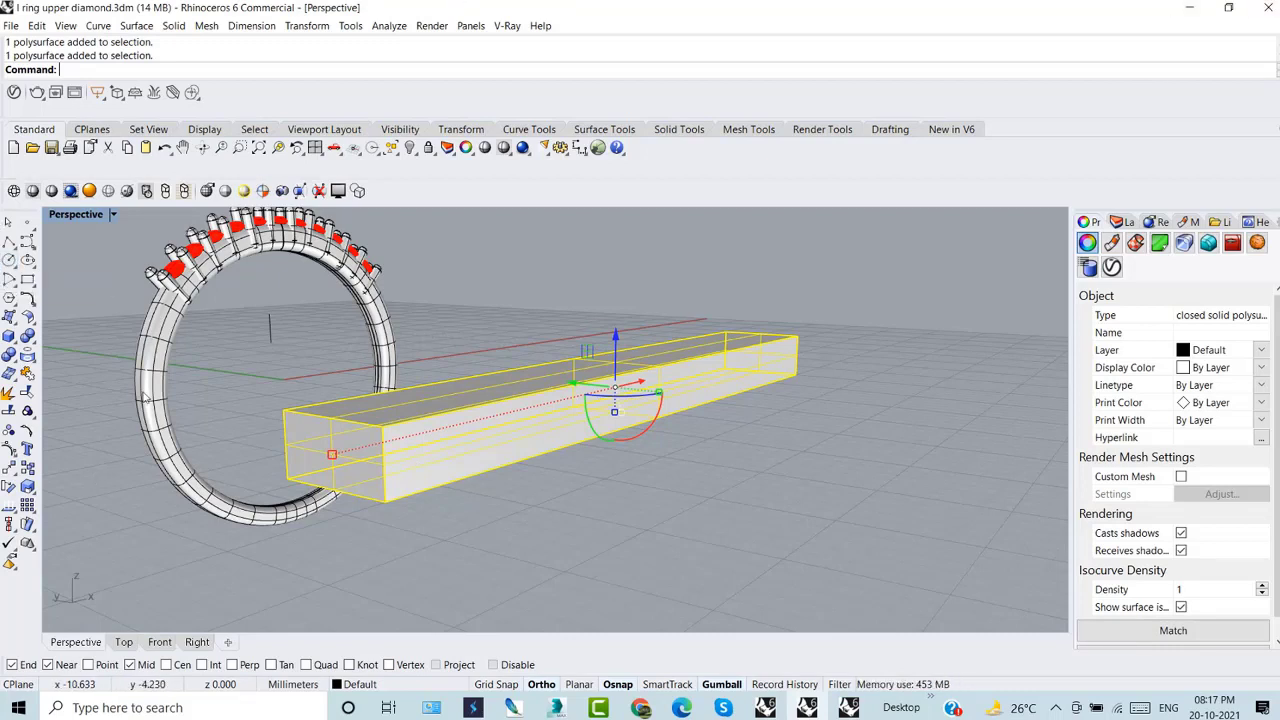
{"action": "left_click", "coordinate": [29, 339]}
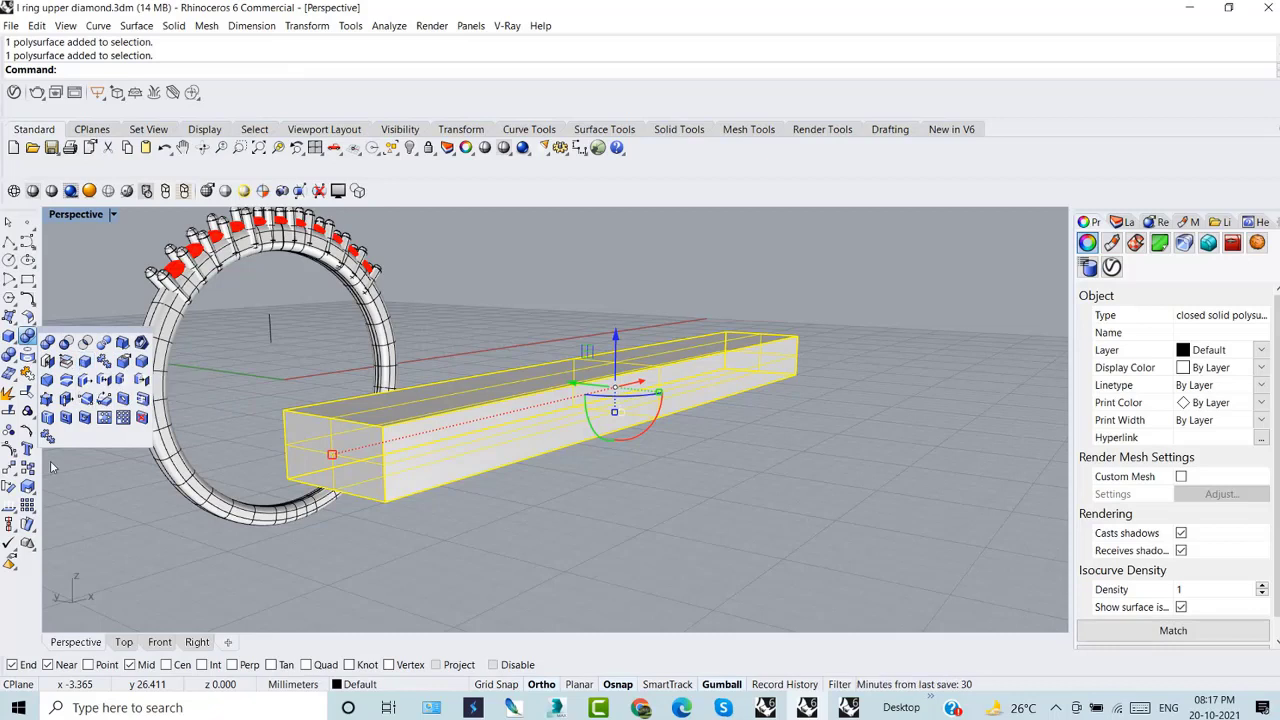
{"action": "left_click", "coordinate": [122, 342]}
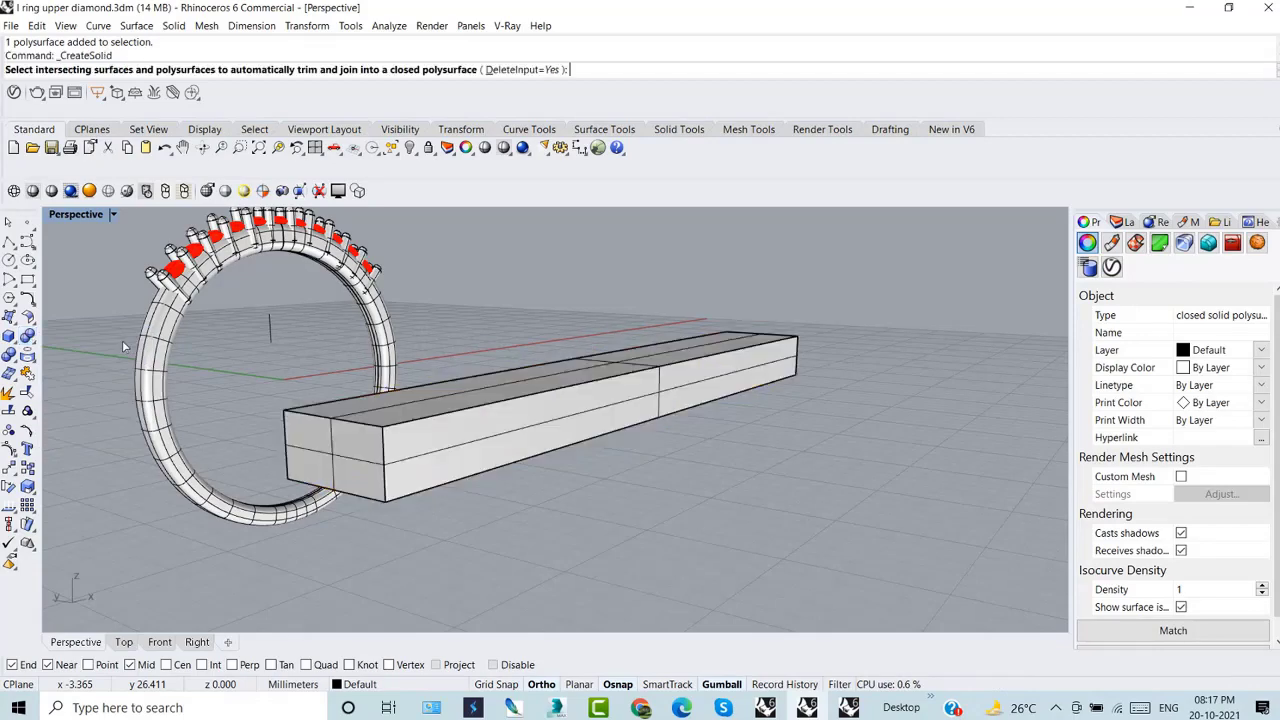
{"action": "left_click", "coordinate": [490, 449]}
{"action": "key", "text": "Return"}
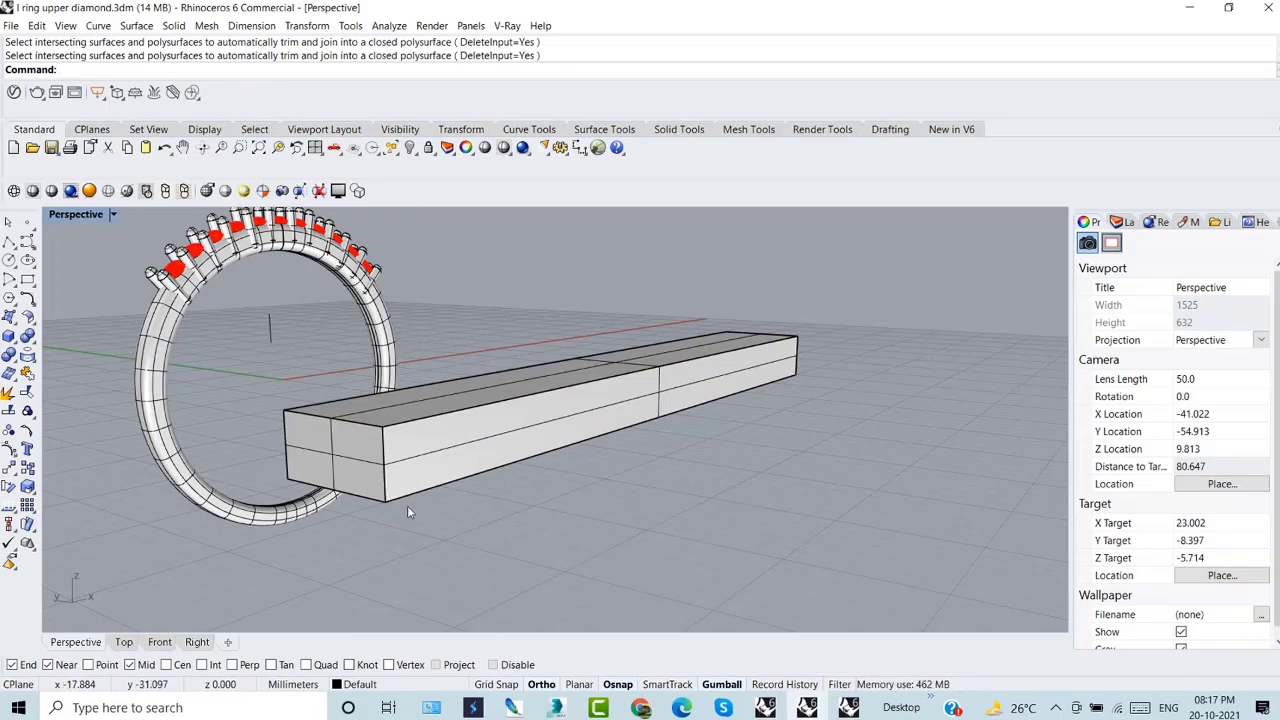
- Delete the rectangular bar together with its rectangle profile and straight rail curve
{"action": "left_click", "coordinate": [408, 460]}
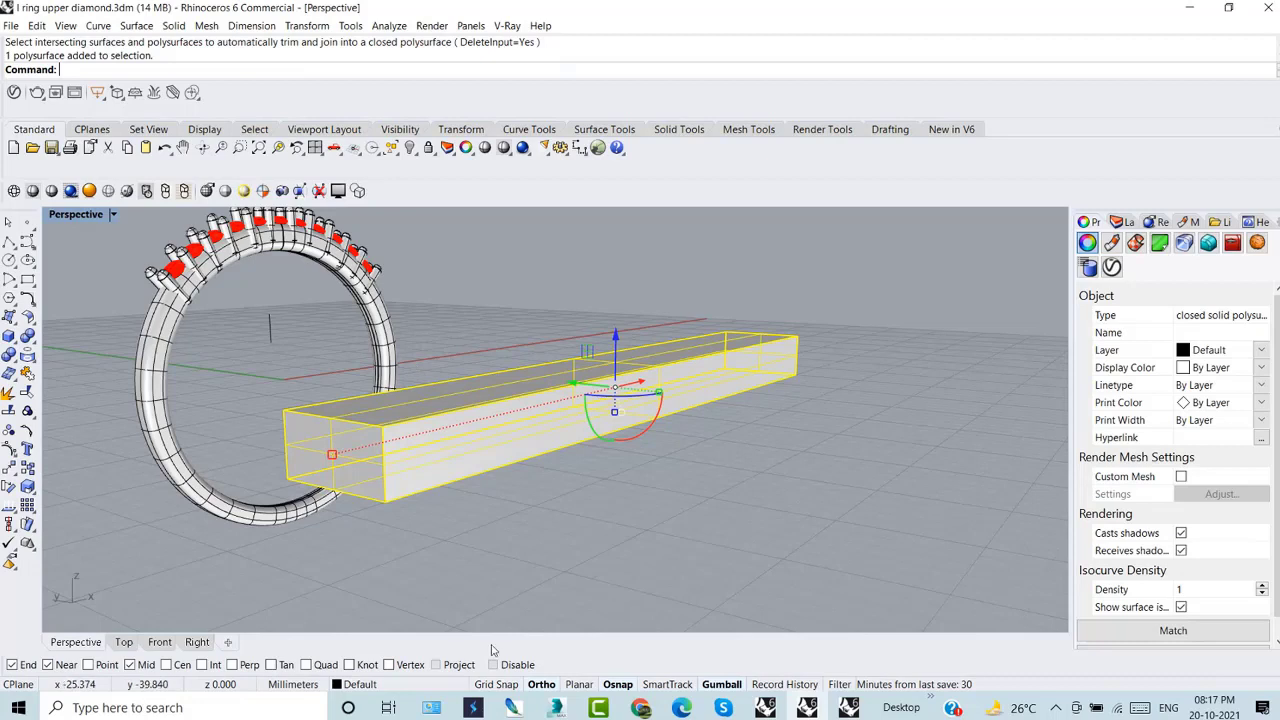
{"action": "mouse_move", "coordinate": [781, 692]}
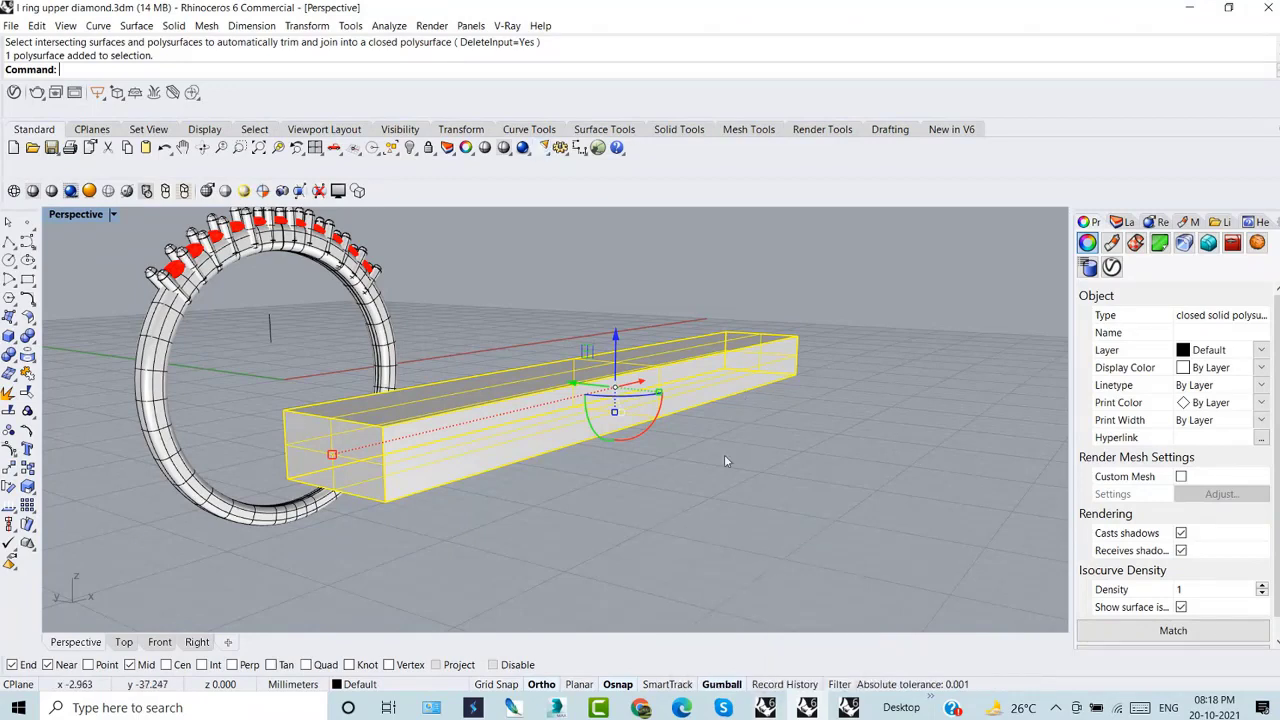
{"action": "key", "text": "Delete"}
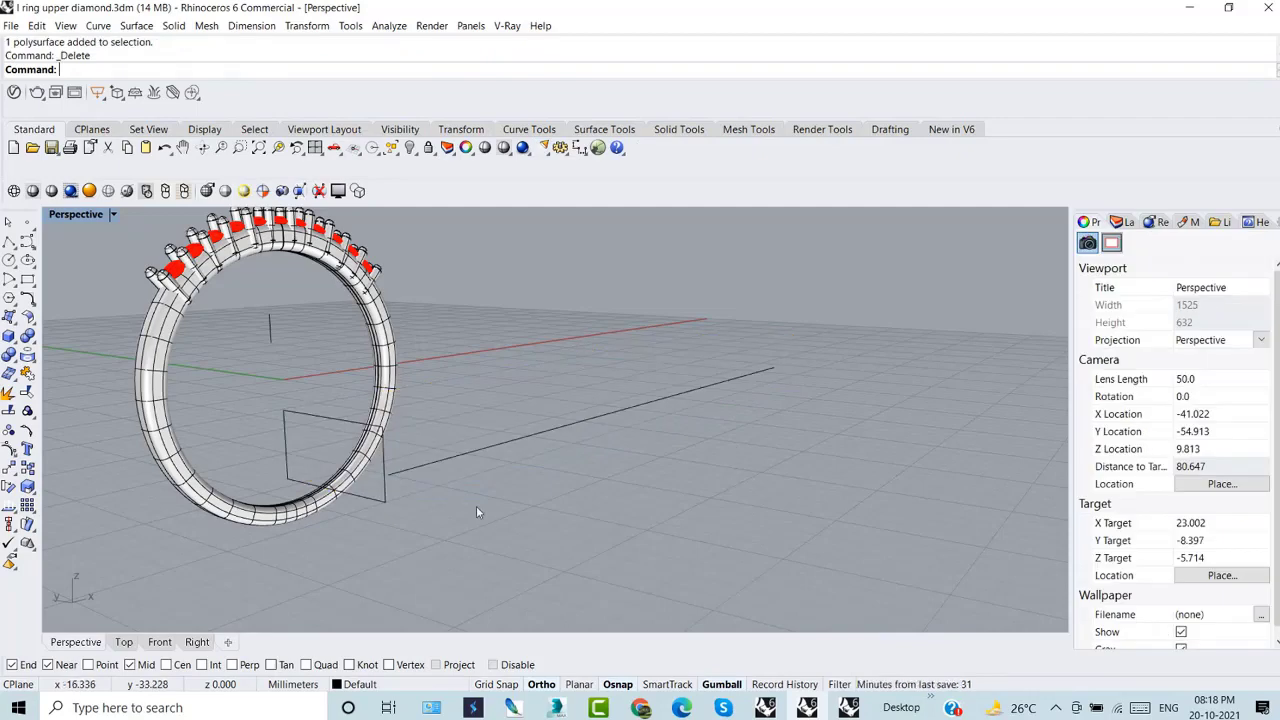
{"action": "left_click", "coordinate": [367, 480]}
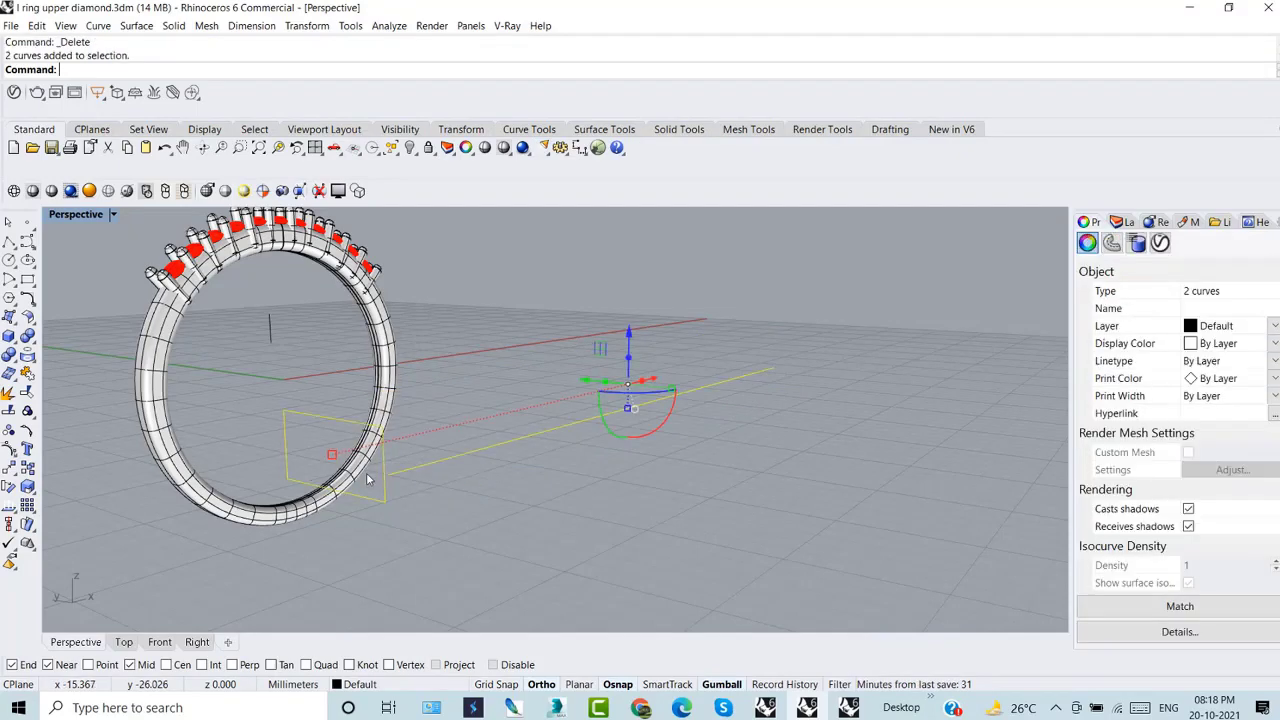
{"action": "key", "text": "Delete"}
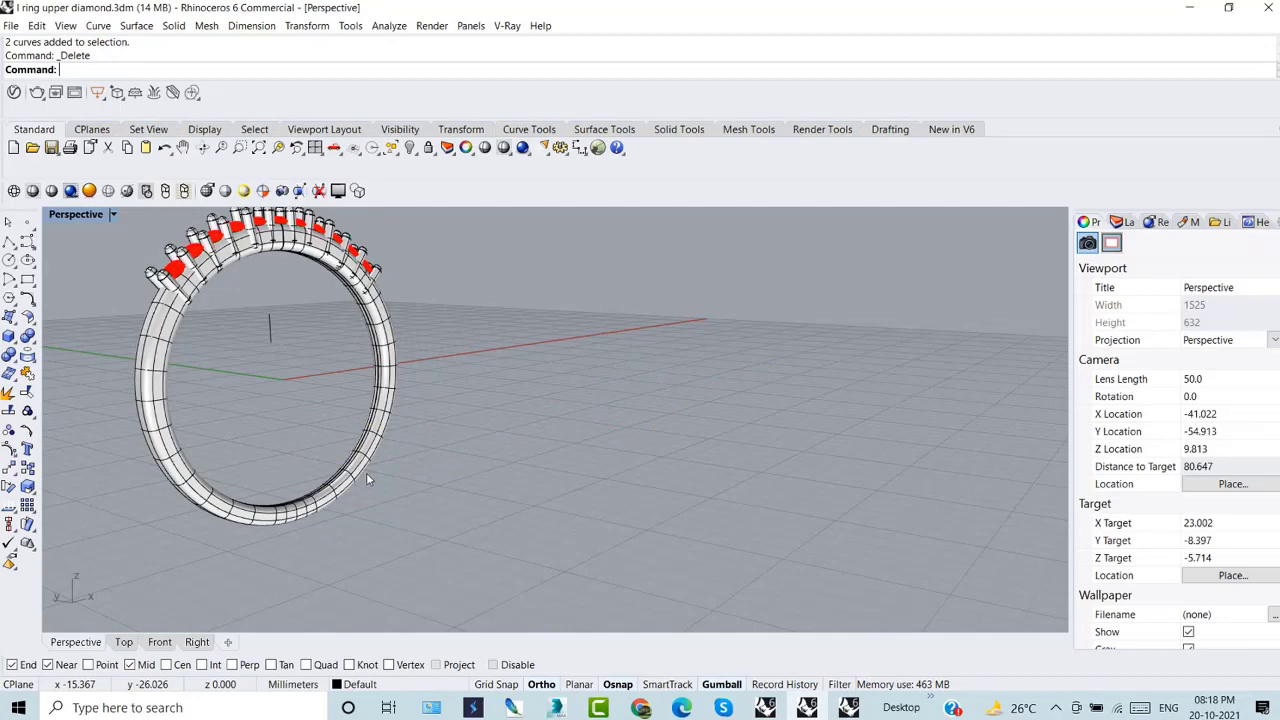
- In the Front view, draw a vertical line about 16 mm long in the empty area beside the ring
{"action": "left_click", "coordinate": [157, 644]}
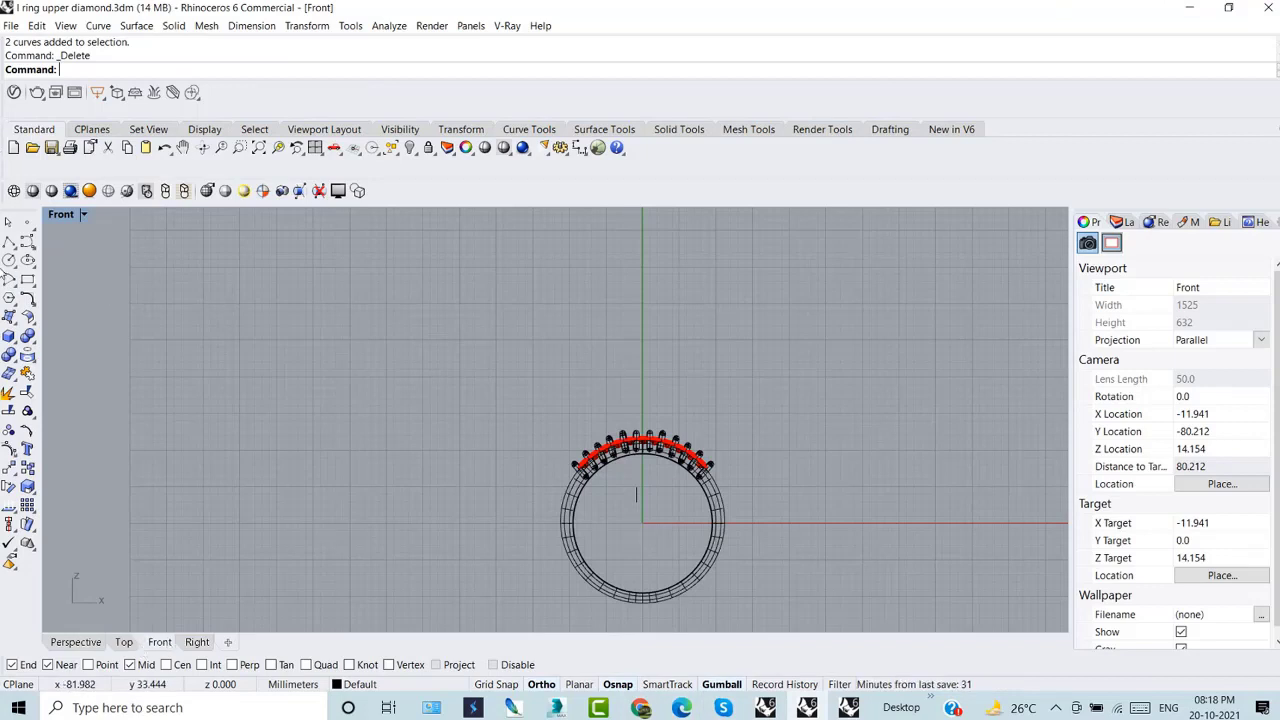
{"action": "left_click", "coordinate": [12, 244]}
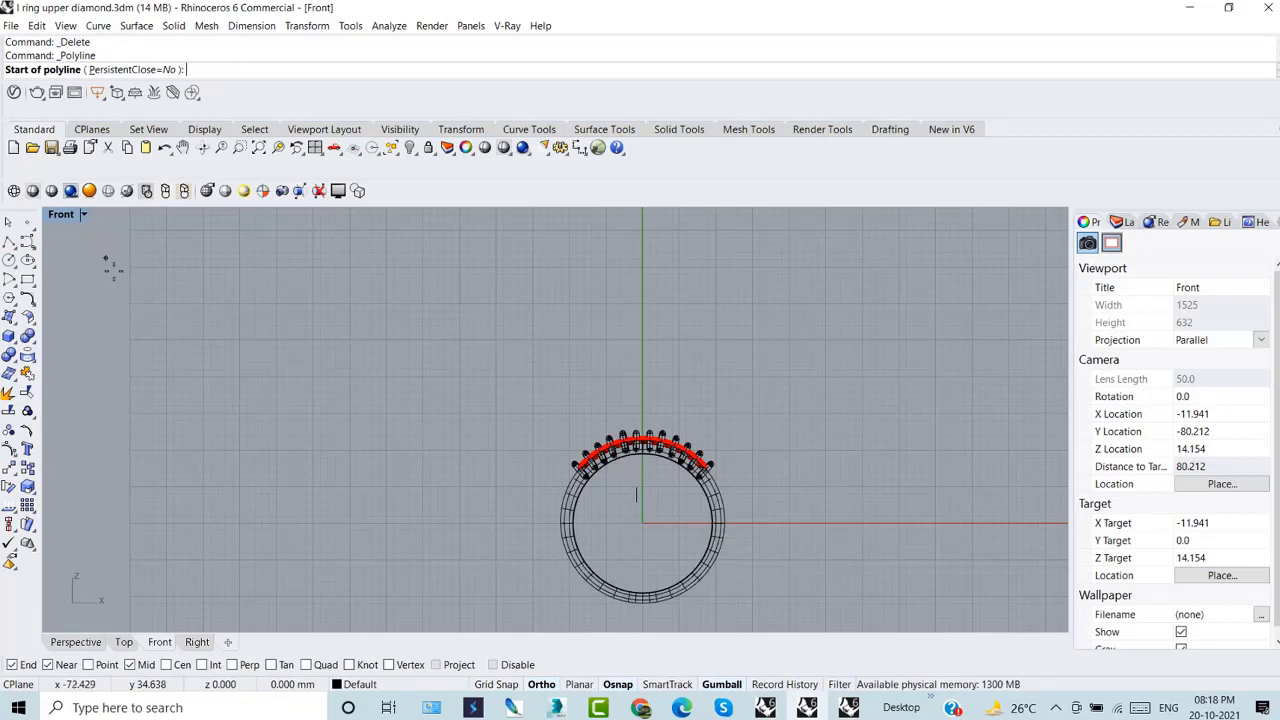
{"action": "left_click", "coordinate": [276, 480]}
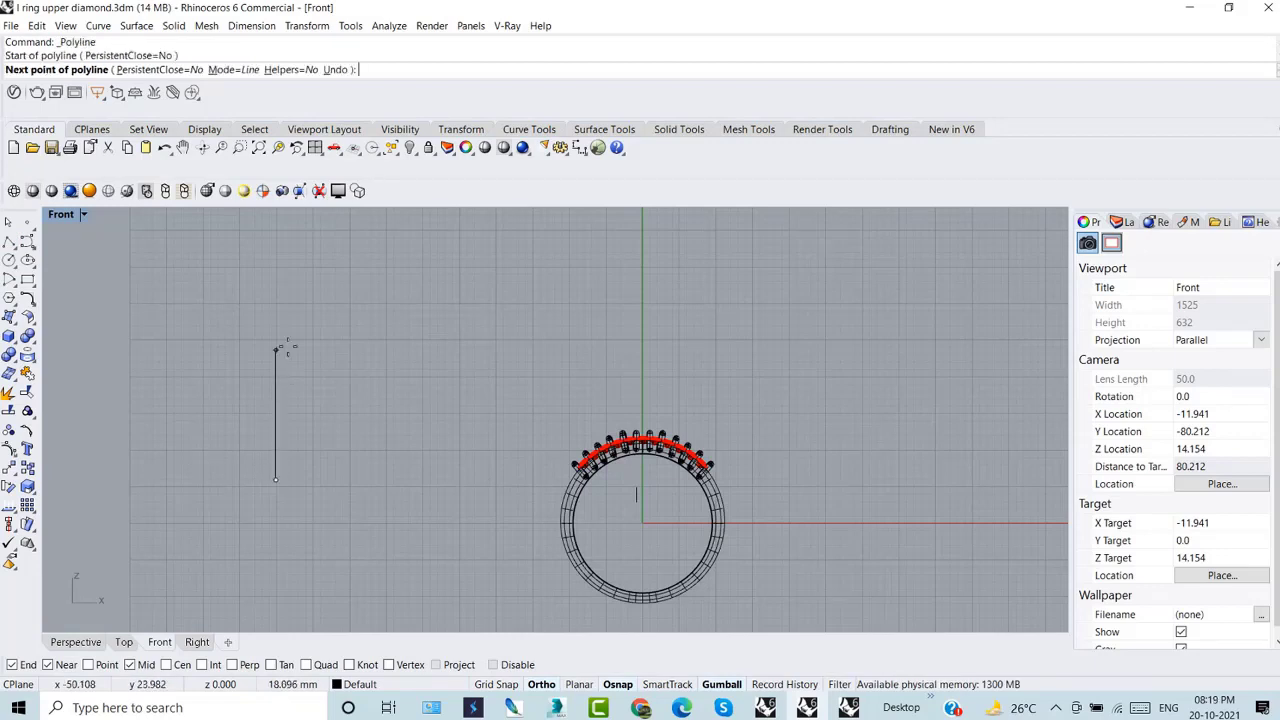
{"action": "left_click", "coordinate": [276, 366]}
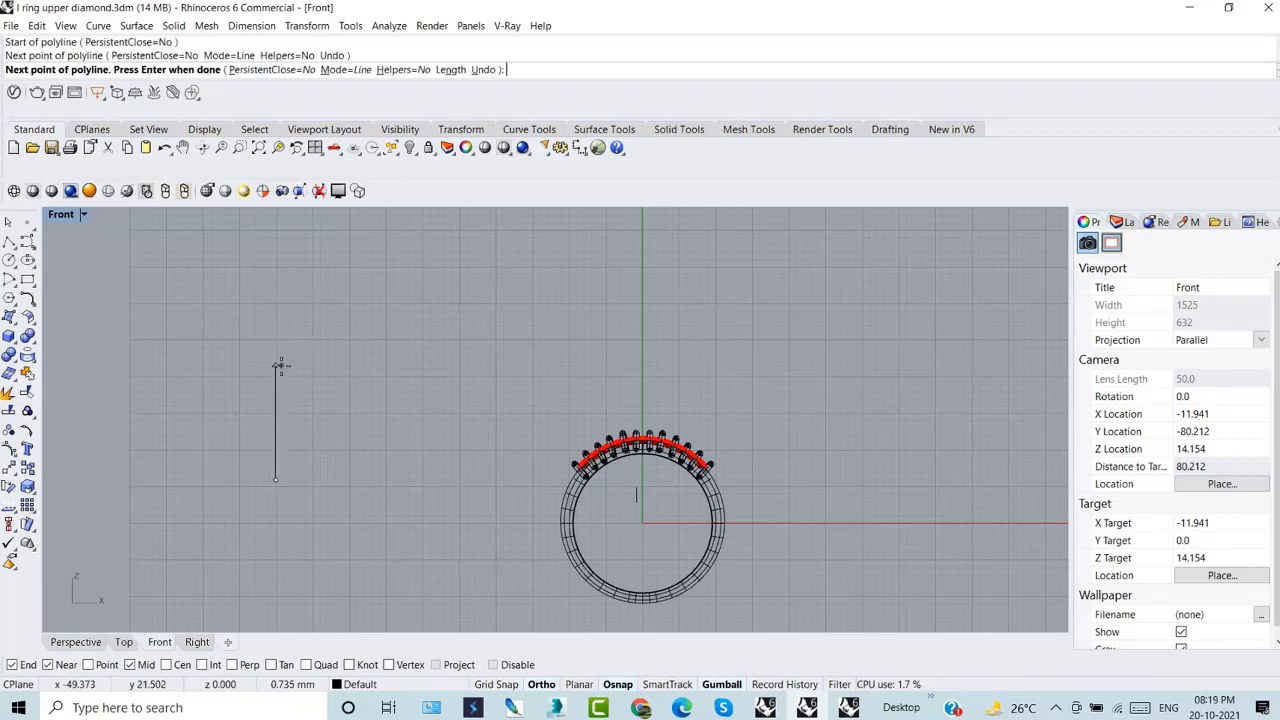
{"action": "key", "text": "Return"}
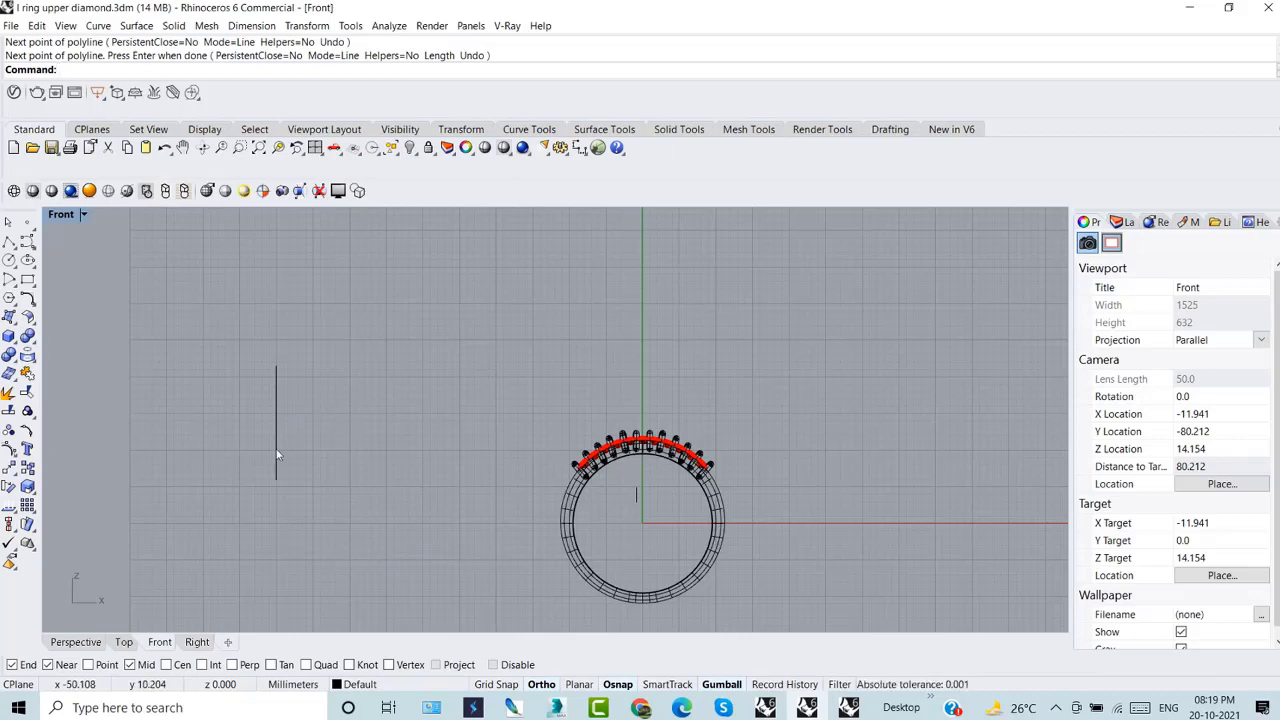
- Draw a slanted line from the vertical line's lower endpoint up and away toward the ring, with Ortho off
{"action": "left_click", "coordinate": [9, 244]}
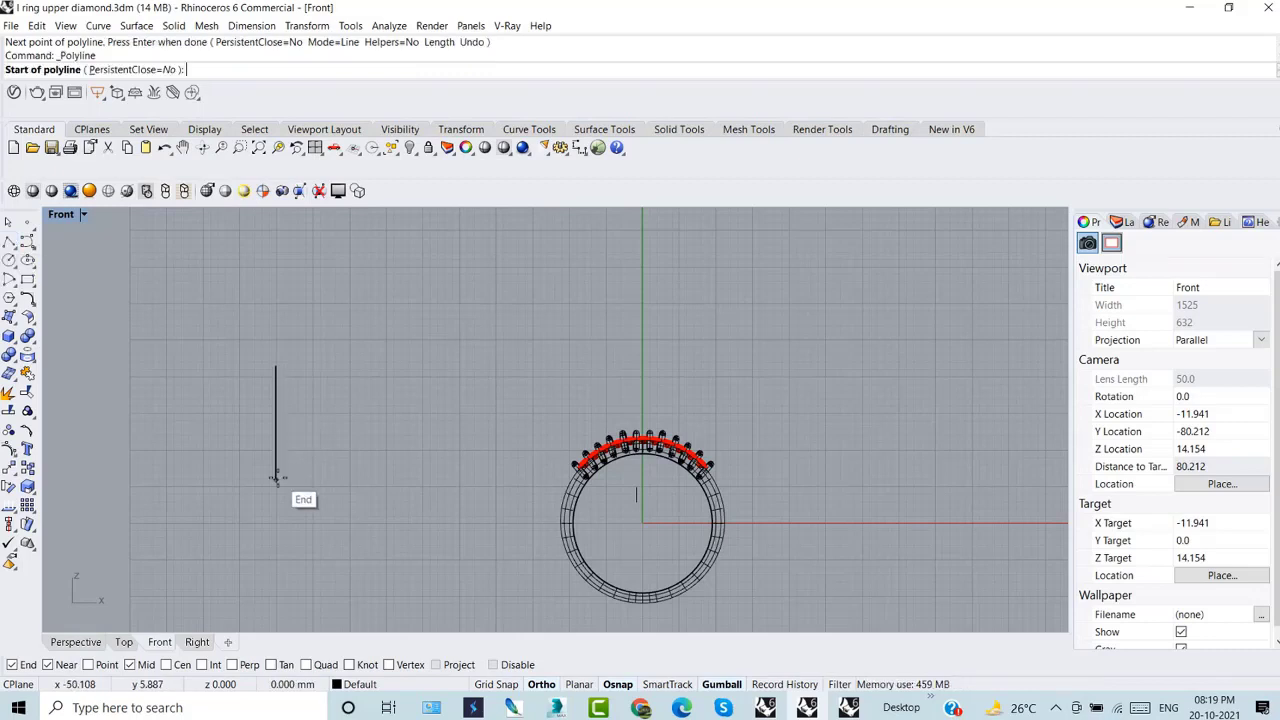
{"action": "left_click", "coordinate": [276, 478]}
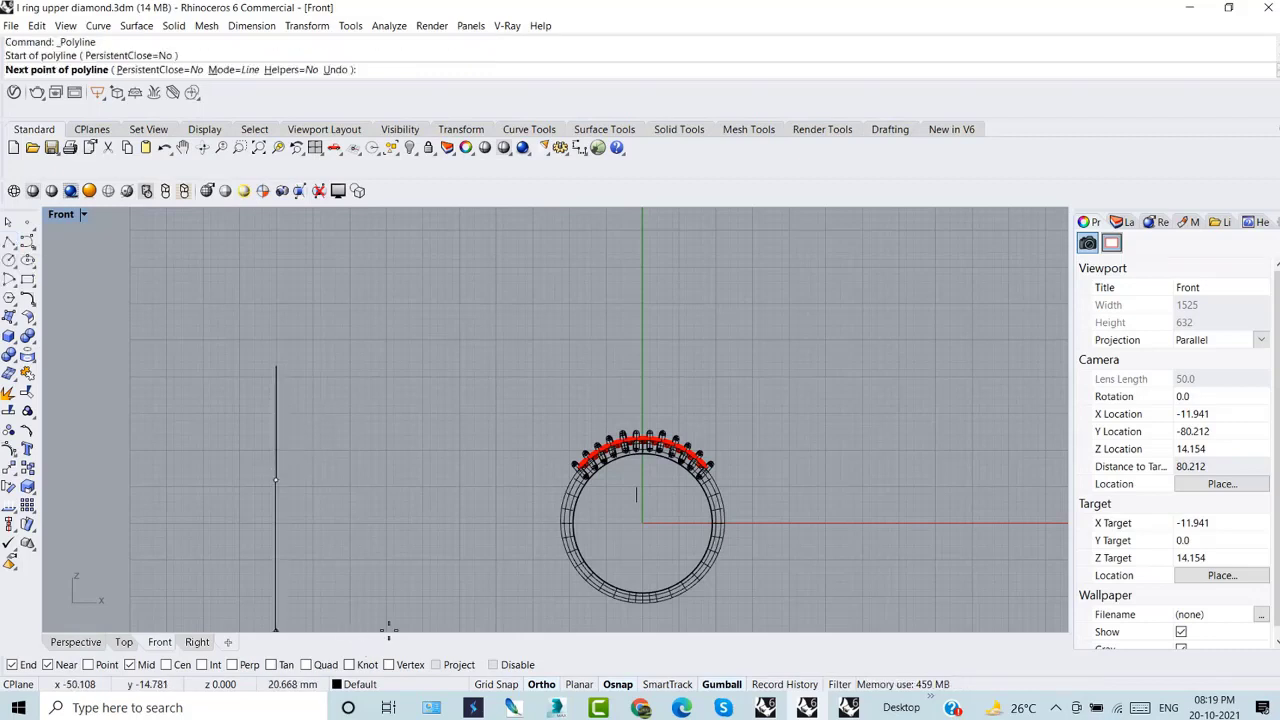
{"action": "left_click", "coordinate": [541, 684]}
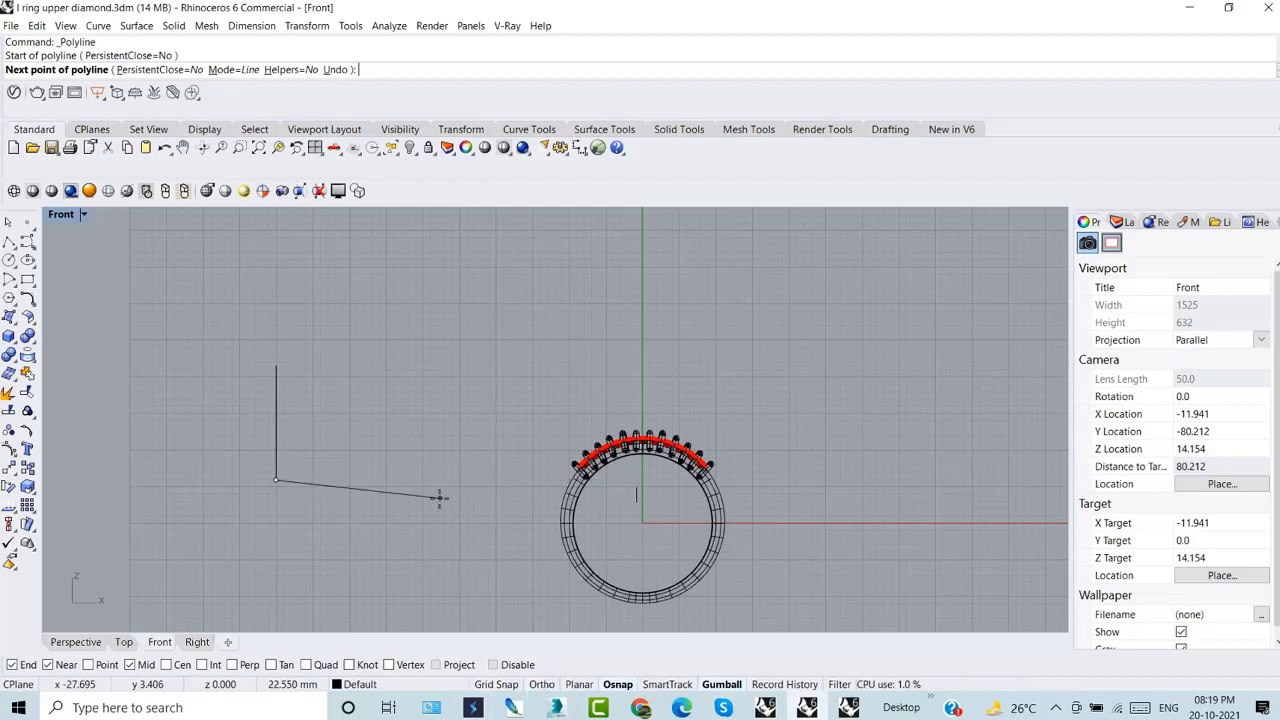
{"action": "left_click", "coordinate": [312, 351]}
{"action": "key", "text": "Return"}
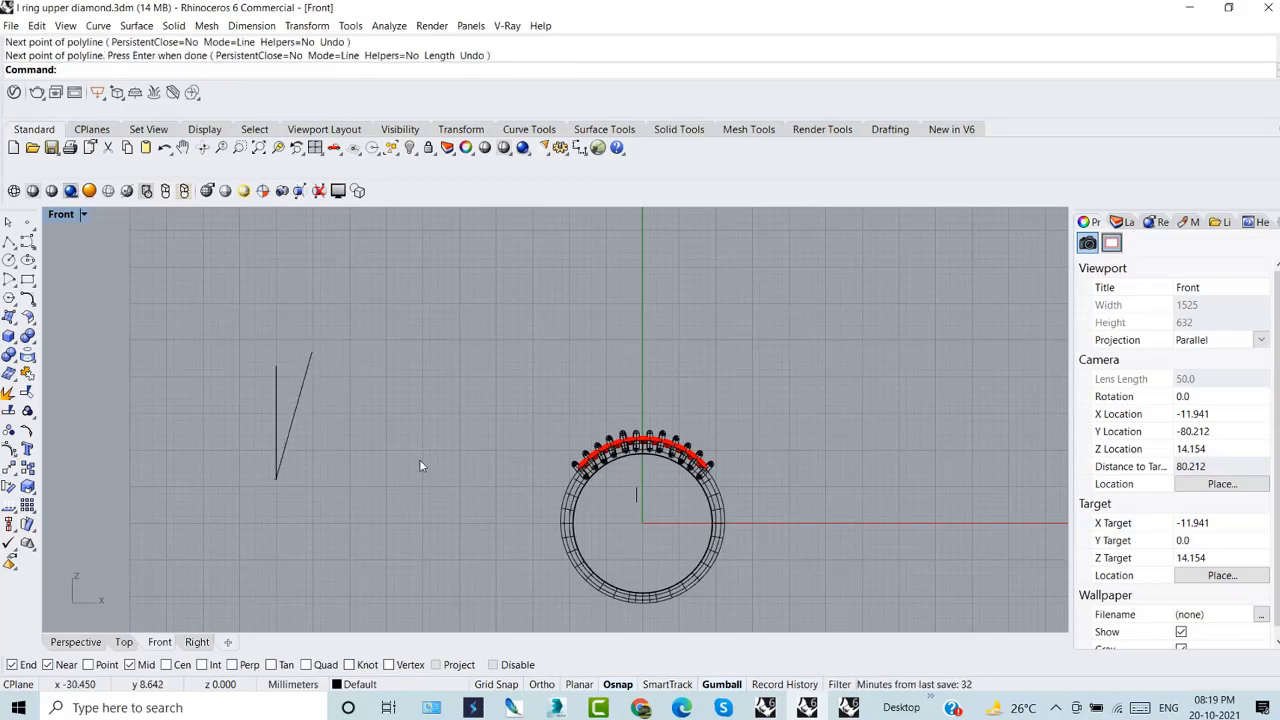
- Try a flat-capped pipe of radius 1 mm along the slanted line and undo it
{"action": "type", "text": "Pipe"}
{"action": "key", "text": "Return"}
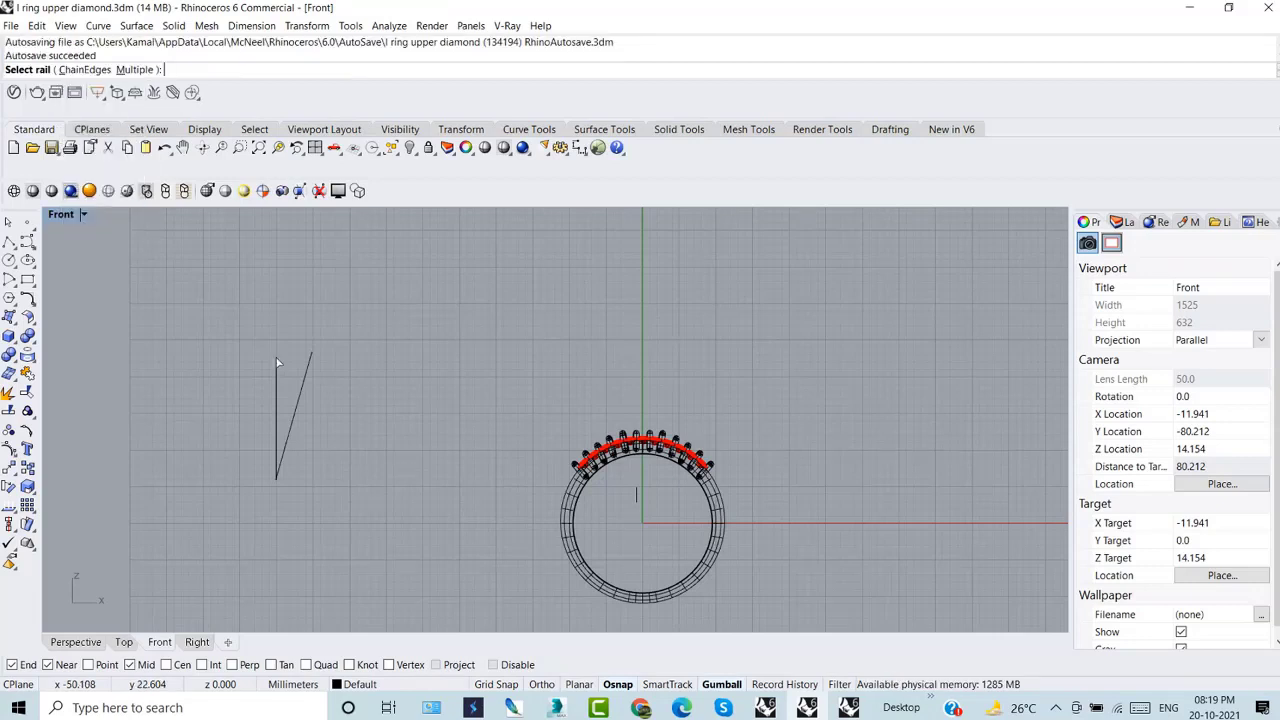
{"action": "left_click", "coordinate": [296, 407]}
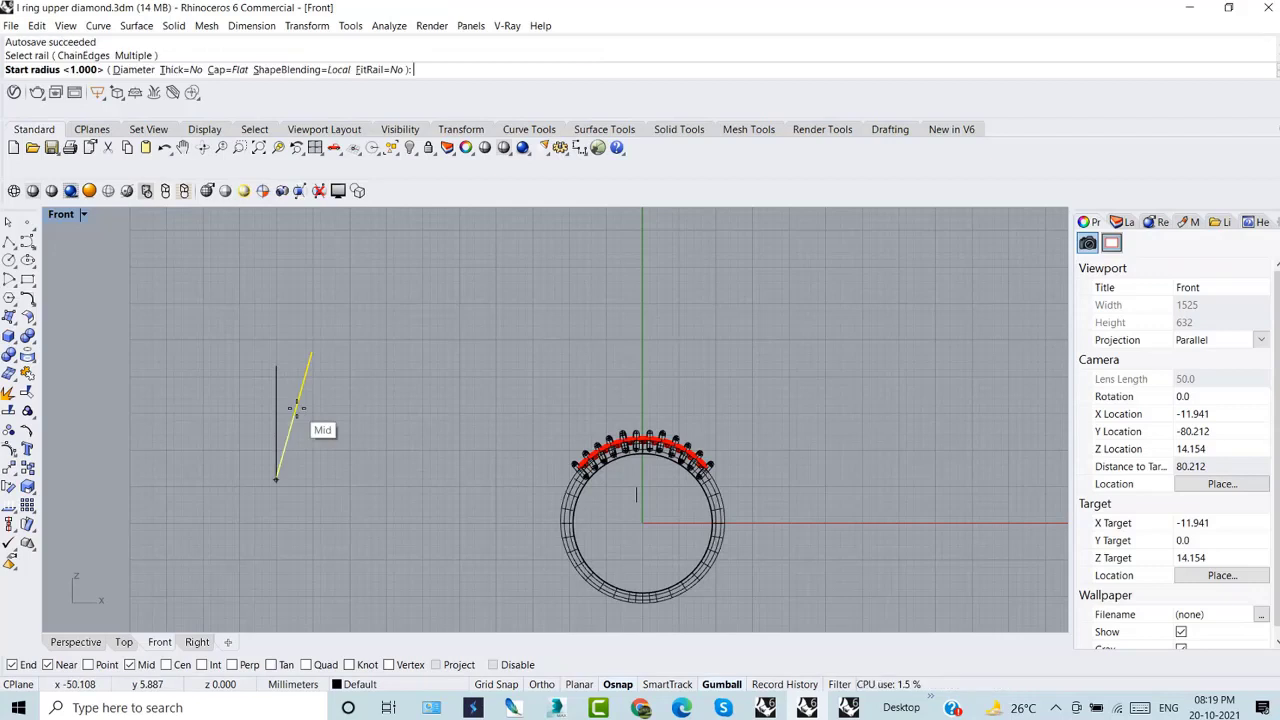
{"action": "type", "text": "2"}
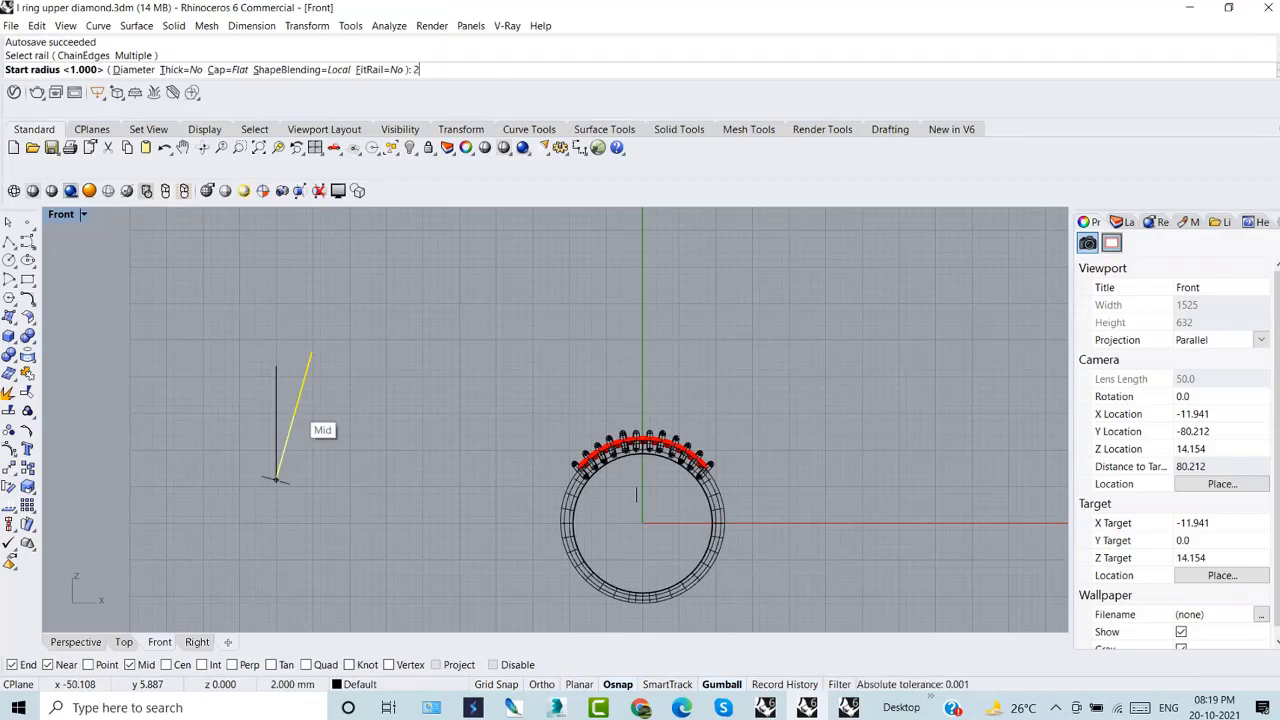
{"action": "key", "text": "BackSpace"}
{"action": "type", "text": "1"}
{"action": "key", "text": "Return"}
{"action": "key", "text": "Return"}
{"action": "key", "text": "Return"}
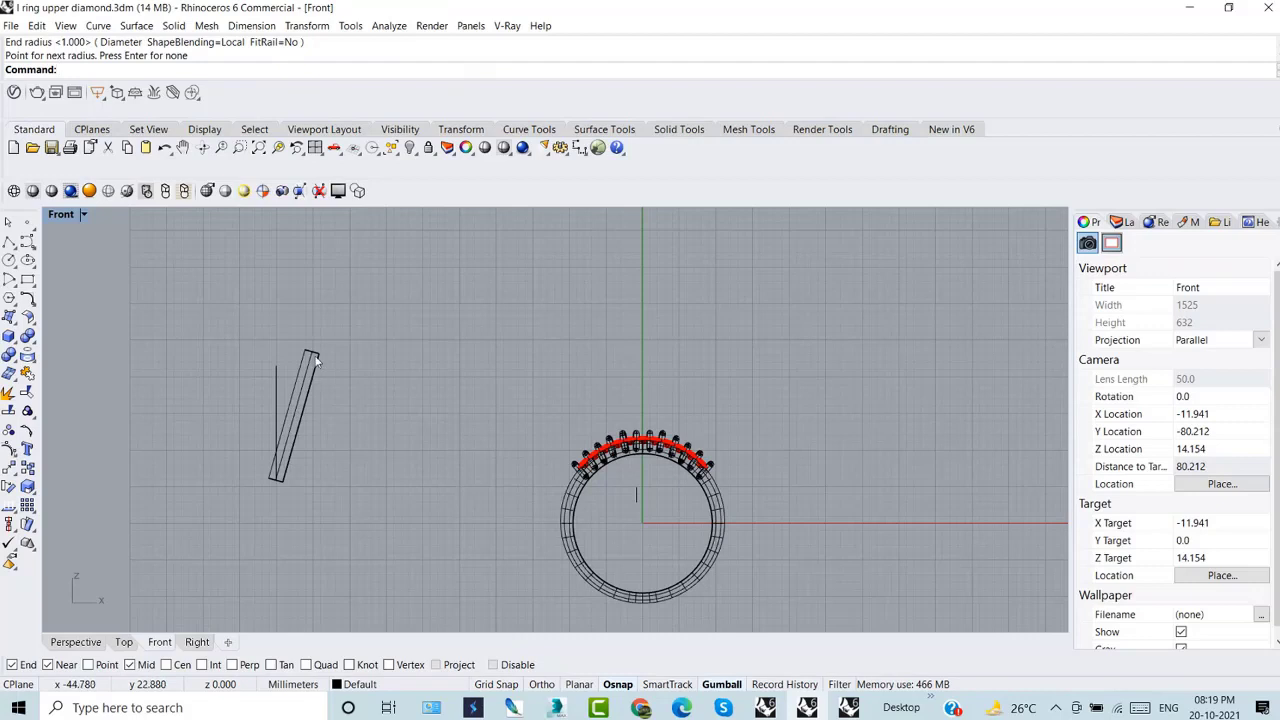
{"action": "key", "text": "ctrl+z"}
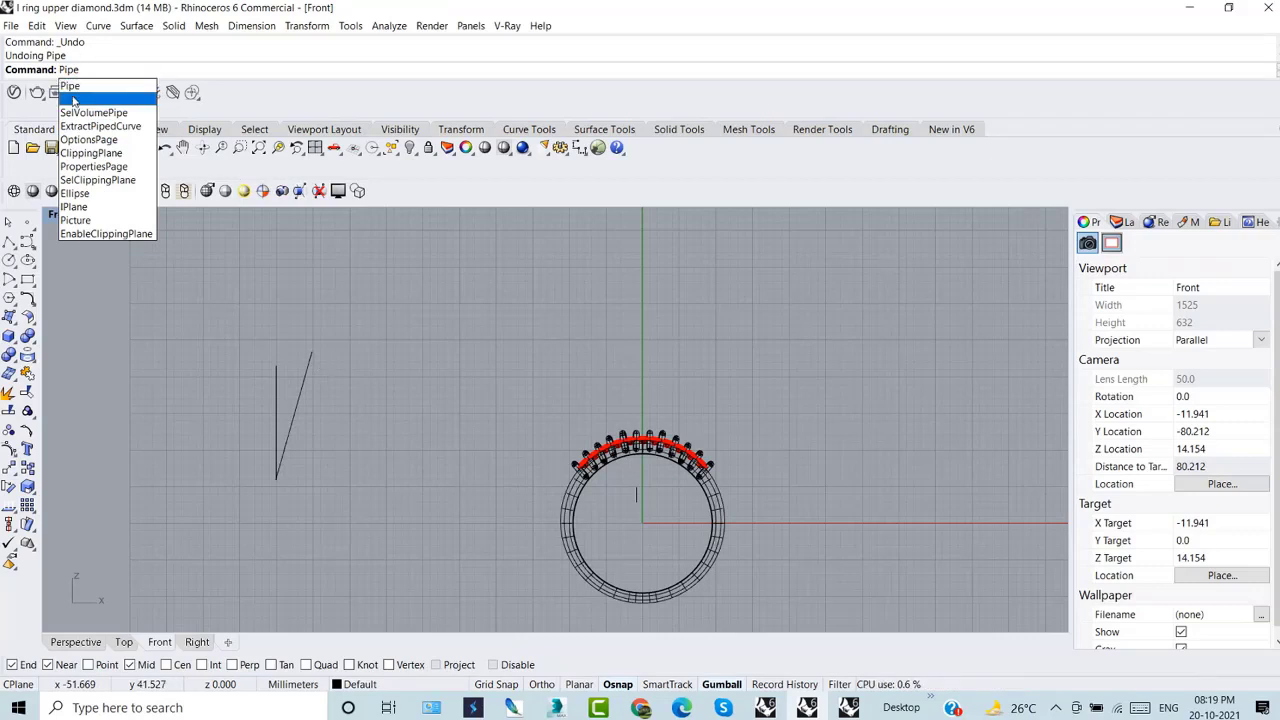
- Create a pipe with round caps along the slanted line, with start and end radius 1 mm
{"action": "left_click", "coordinate": [80, 88]}
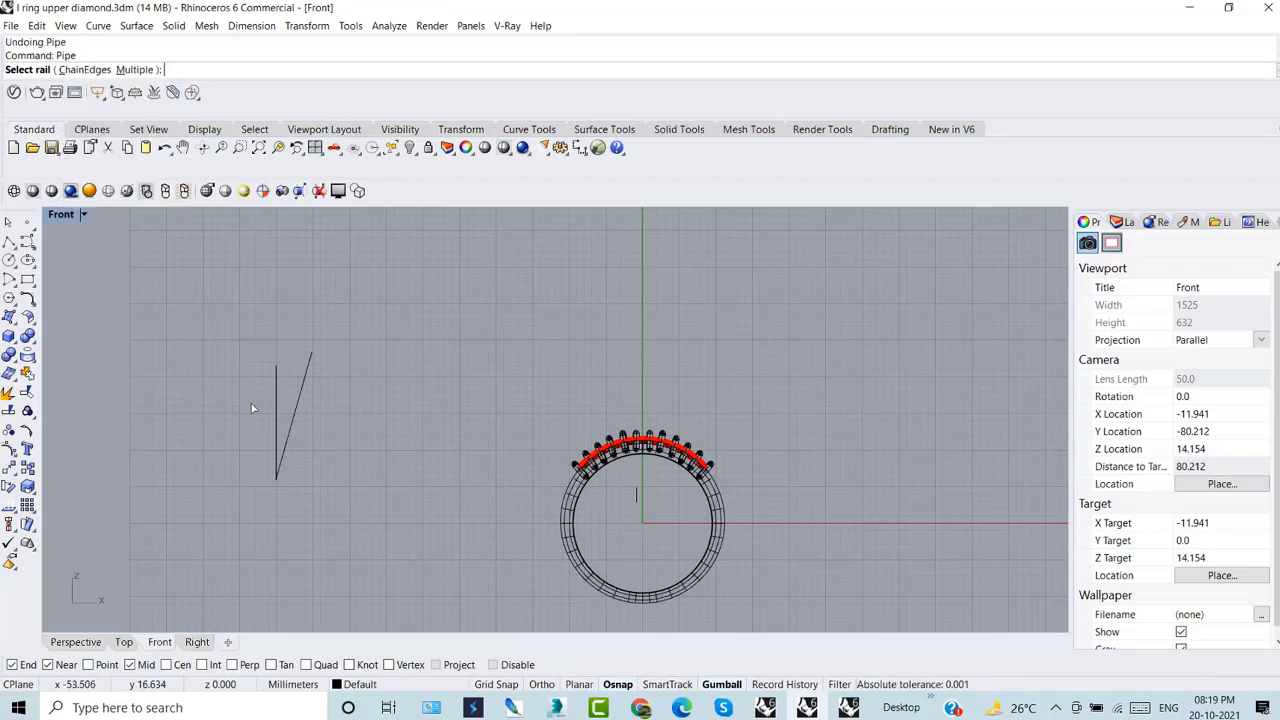
{"action": "left_click", "coordinate": [288, 432]}
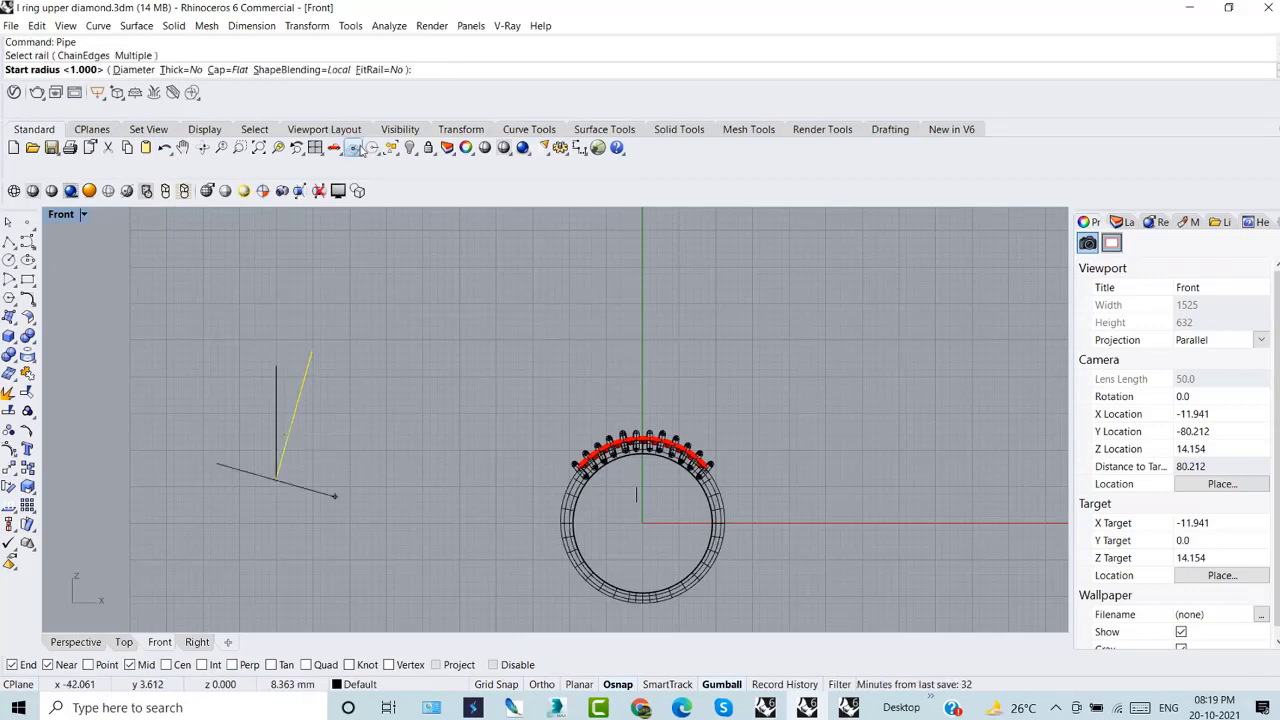
{"action": "left_click", "coordinate": [229, 70]}
{"action": "left_click", "coordinate": [131, 70]}
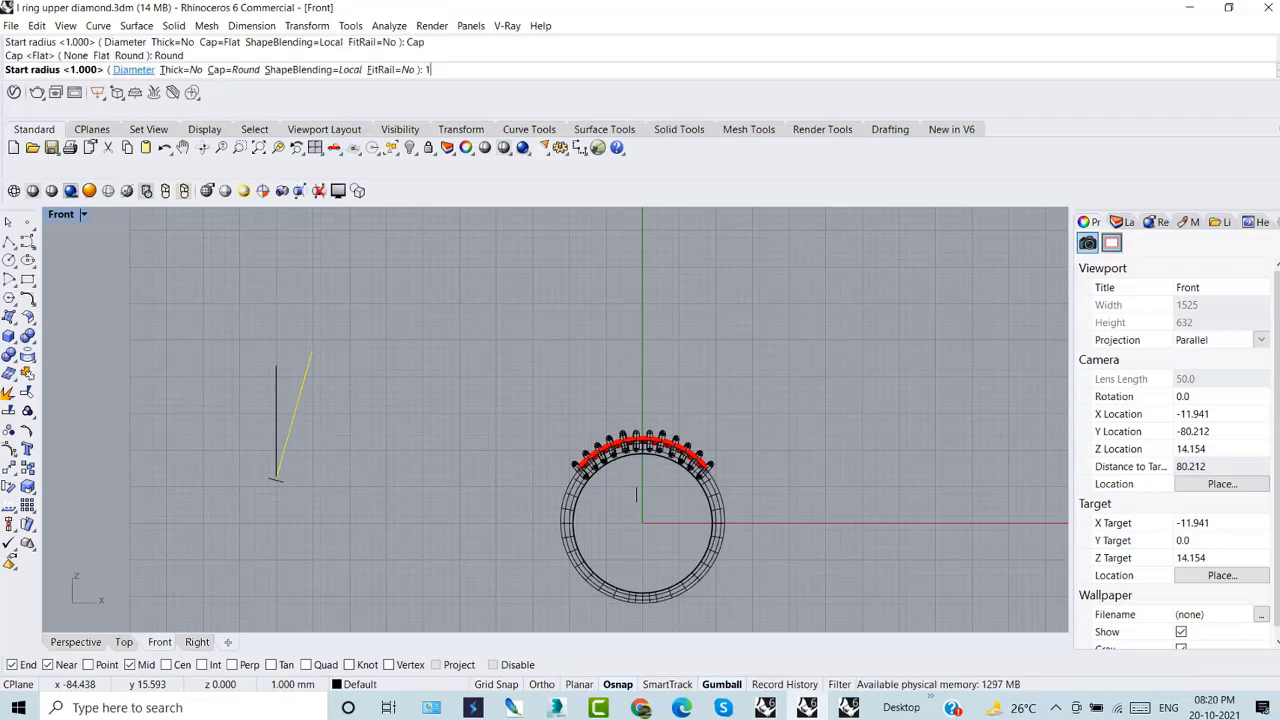
{"action": "type", "text": "1"}
{"action": "key", "text": "Return"}
{"action": "type", "text": "1"}
{"action": "key", "text": "Return"}
{"action": "key", "text": "Return"}
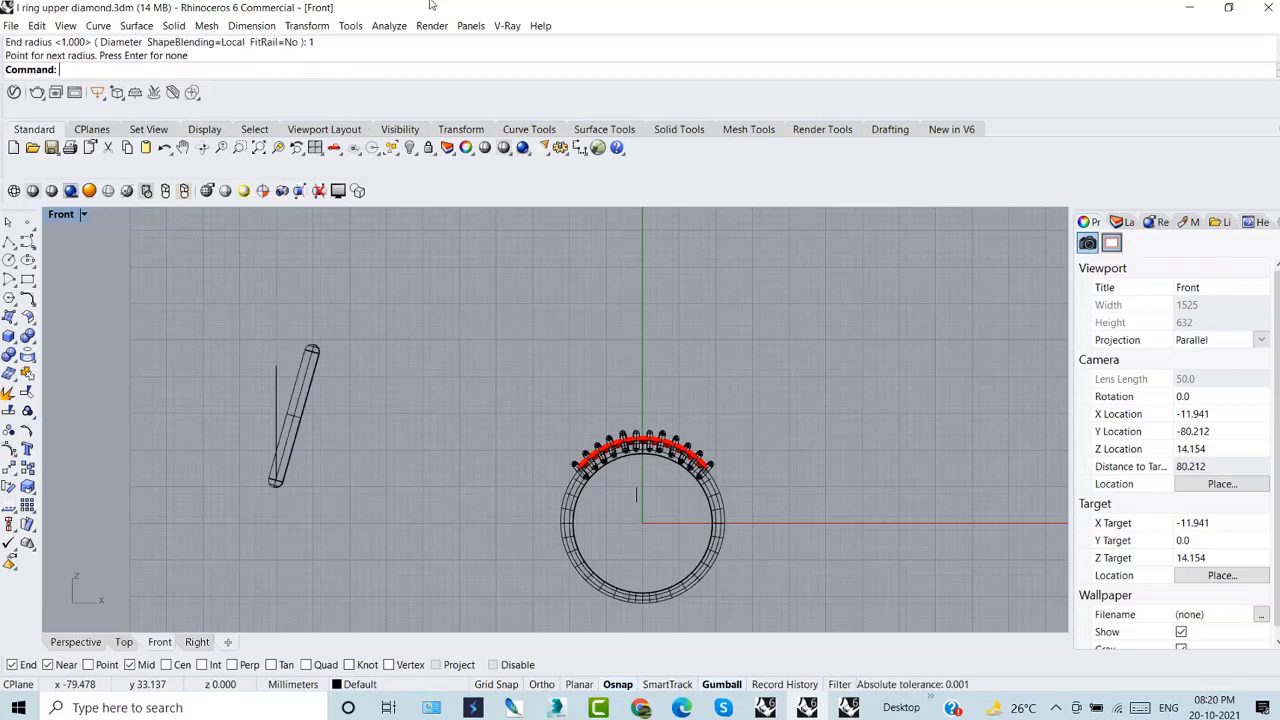
- Try mirroring the slanted pipe about the vertical line
{"action": "type", "text": "Mirror"}
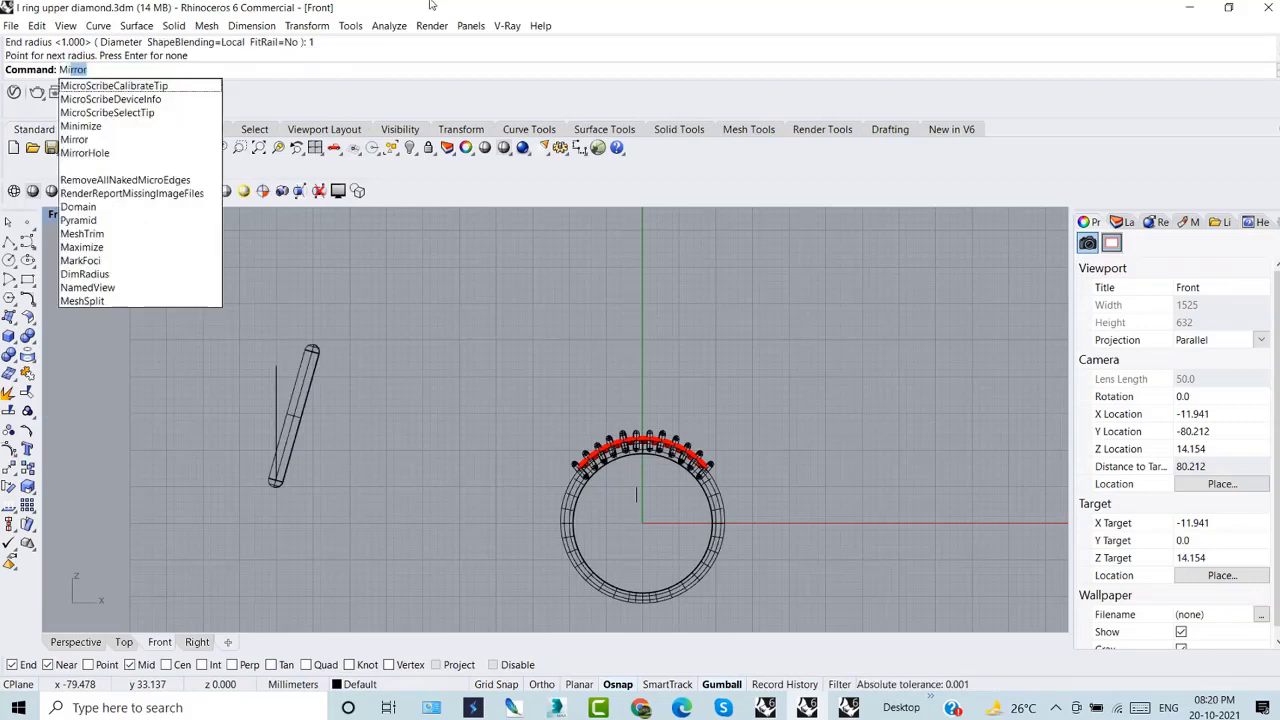
{"action": "key", "text": "Return"}
{"action": "left_click", "coordinate": [273, 478]}
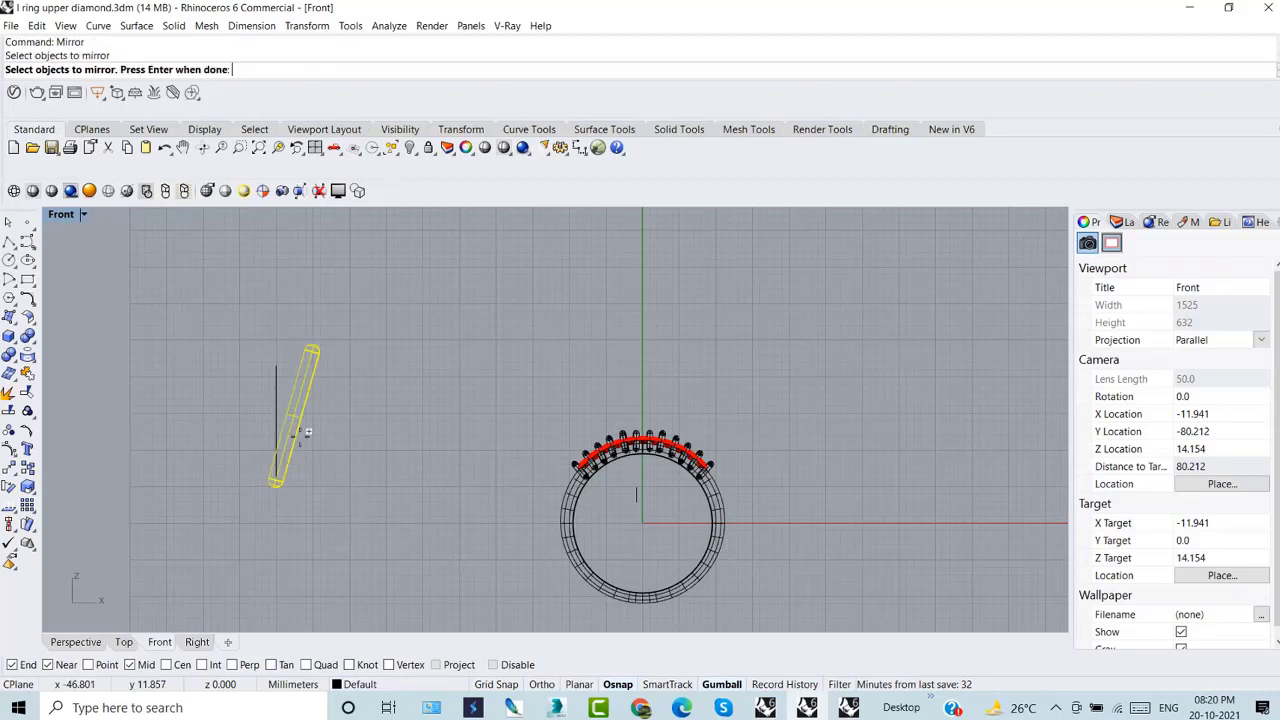
{"action": "key", "text": "Return"}
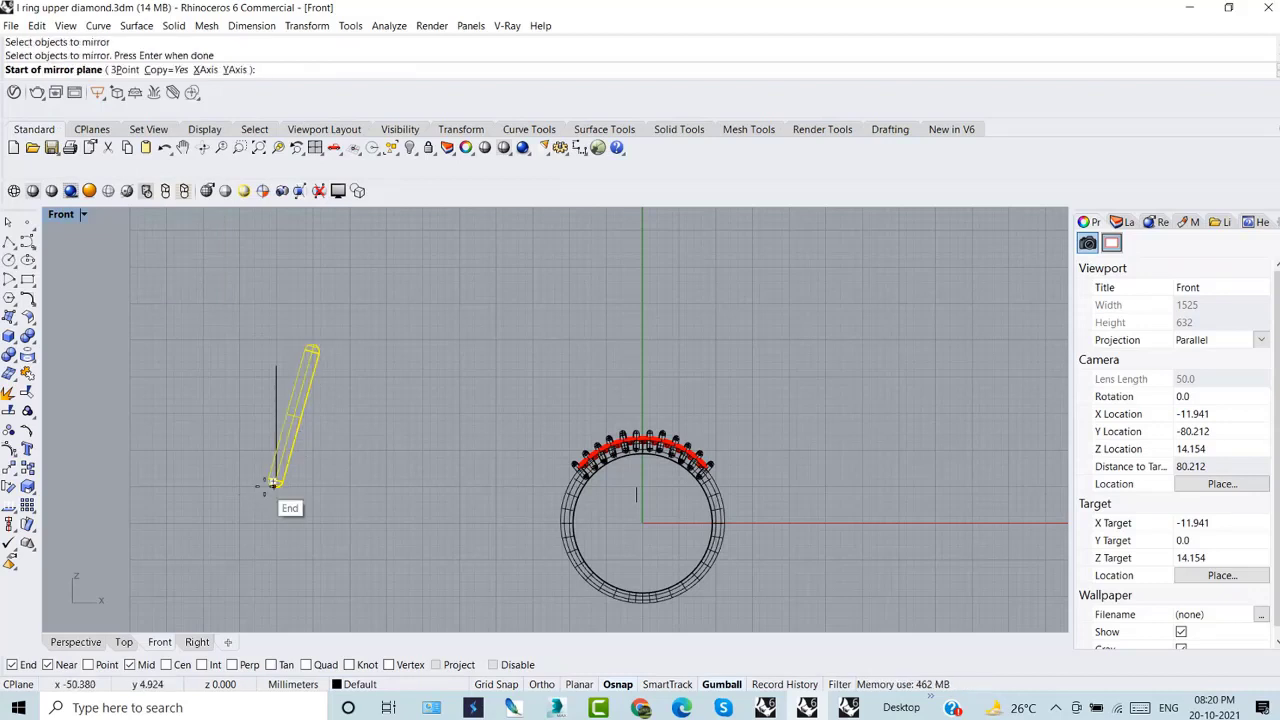
{"action": "left_click", "coordinate": [274, 485]}
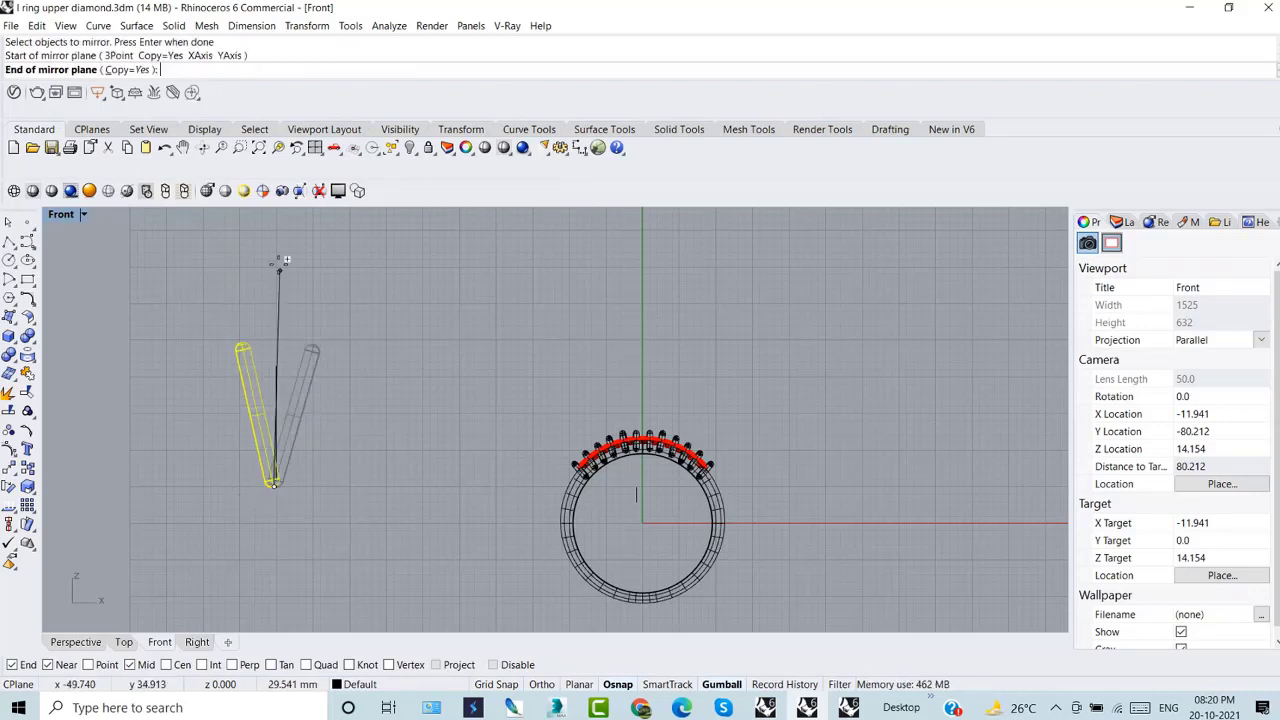
{"action": "left_click", "coordinate": [274, 360]}
- Move the pipe solid about 1 mm horizontally toward the ring so its rounded lower end just touches the vertical line
{"action": "left_click", "coordinate": [295, 418]}
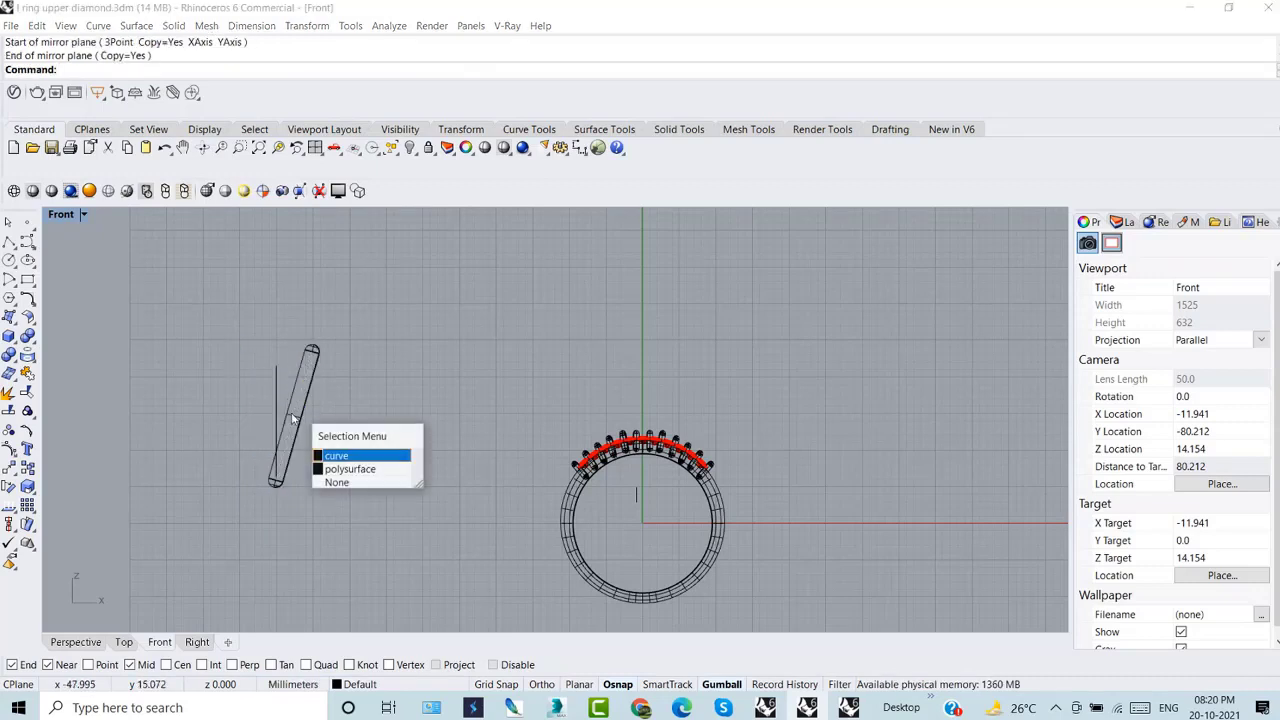
{"action": "left_click", "coordinate": [349, 469]}
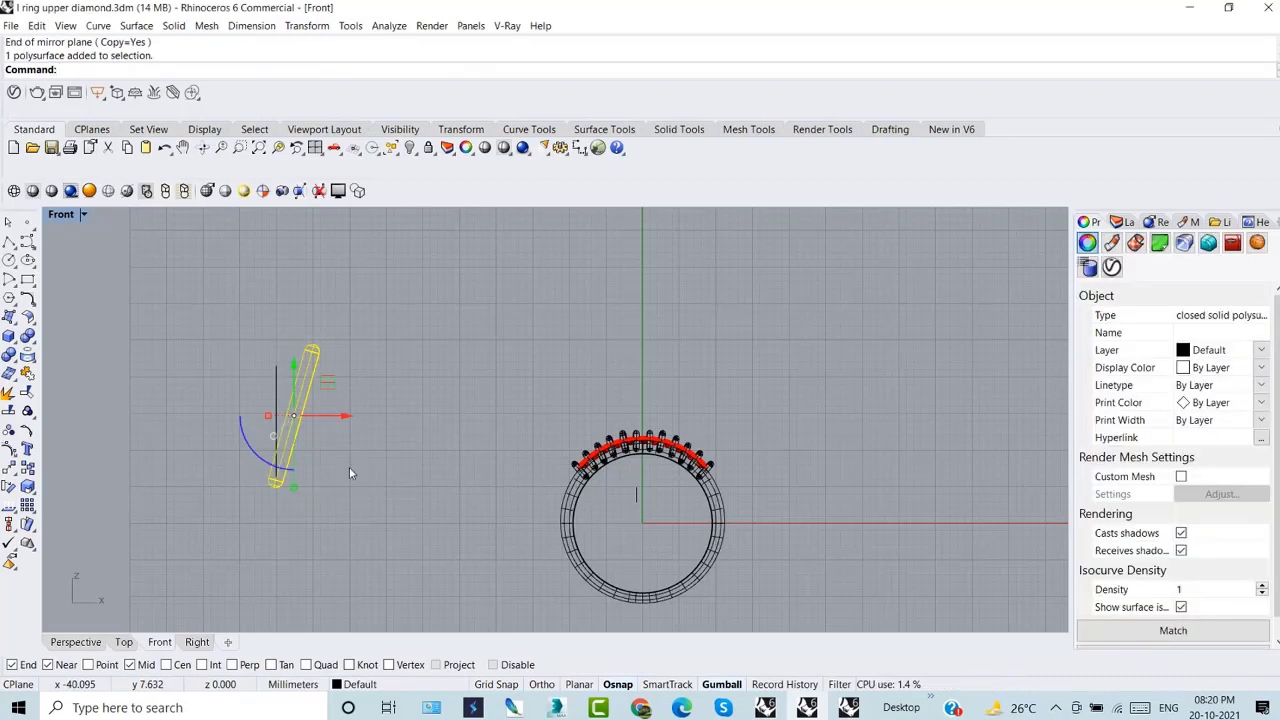
{"action": "type", "text": "M"}
{"action": "key", "text": "Return"}
{"action": "left_click", "coordinate": [280, 486]}
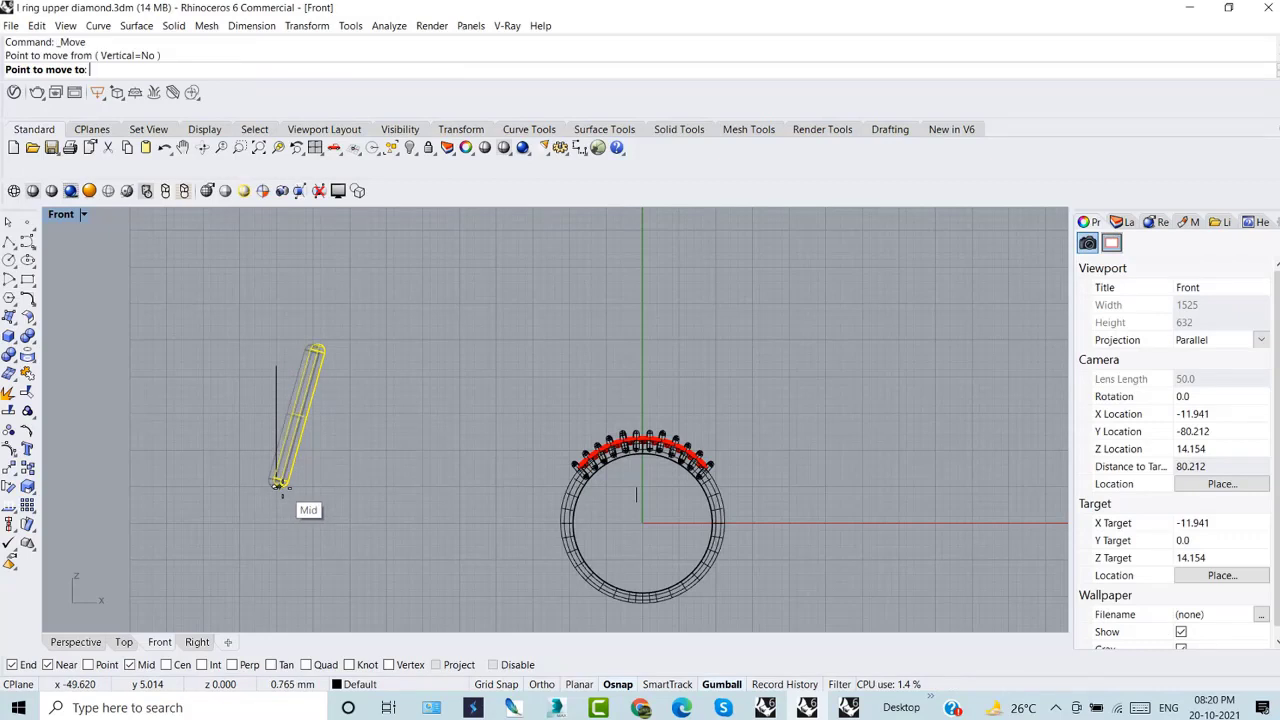
{"action": "scroll", "coordinate": [281, 486], "scroll_direction": "up", "scroll_amount": 6}
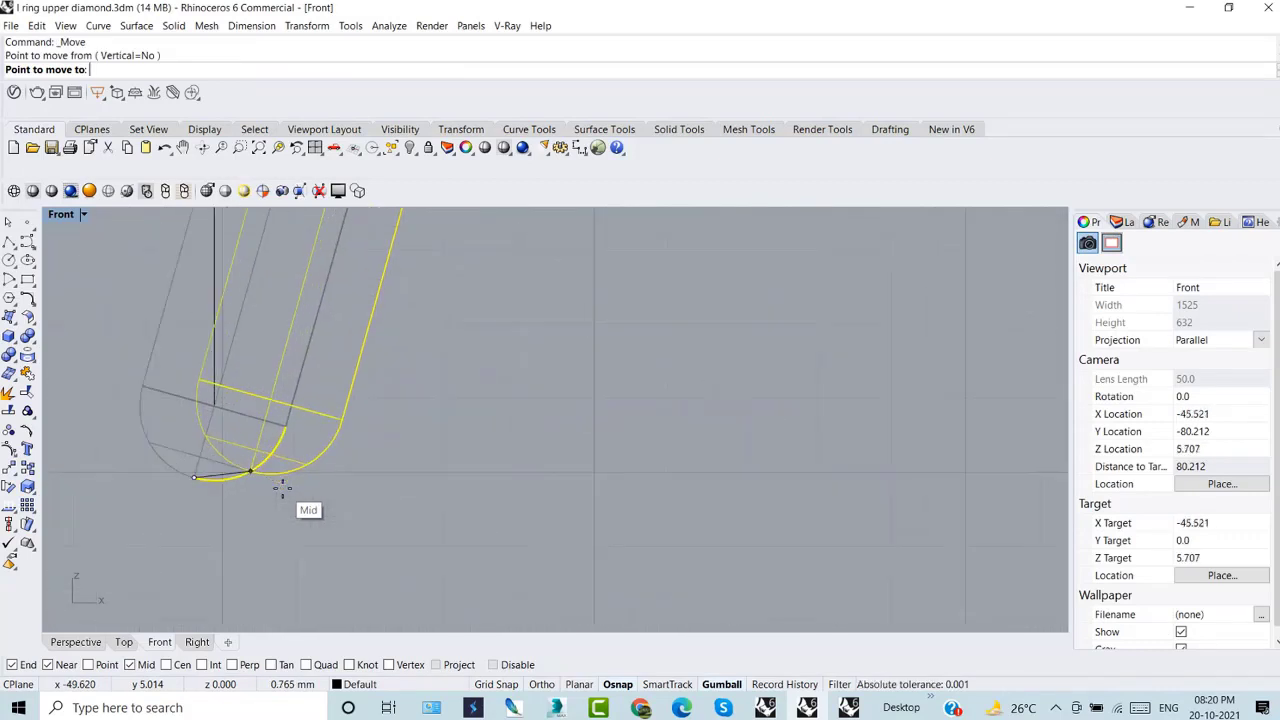
{"action": "scroll", "coordinate": [295, 484], "scroll_direction": "up", "scroll_amount": 3}
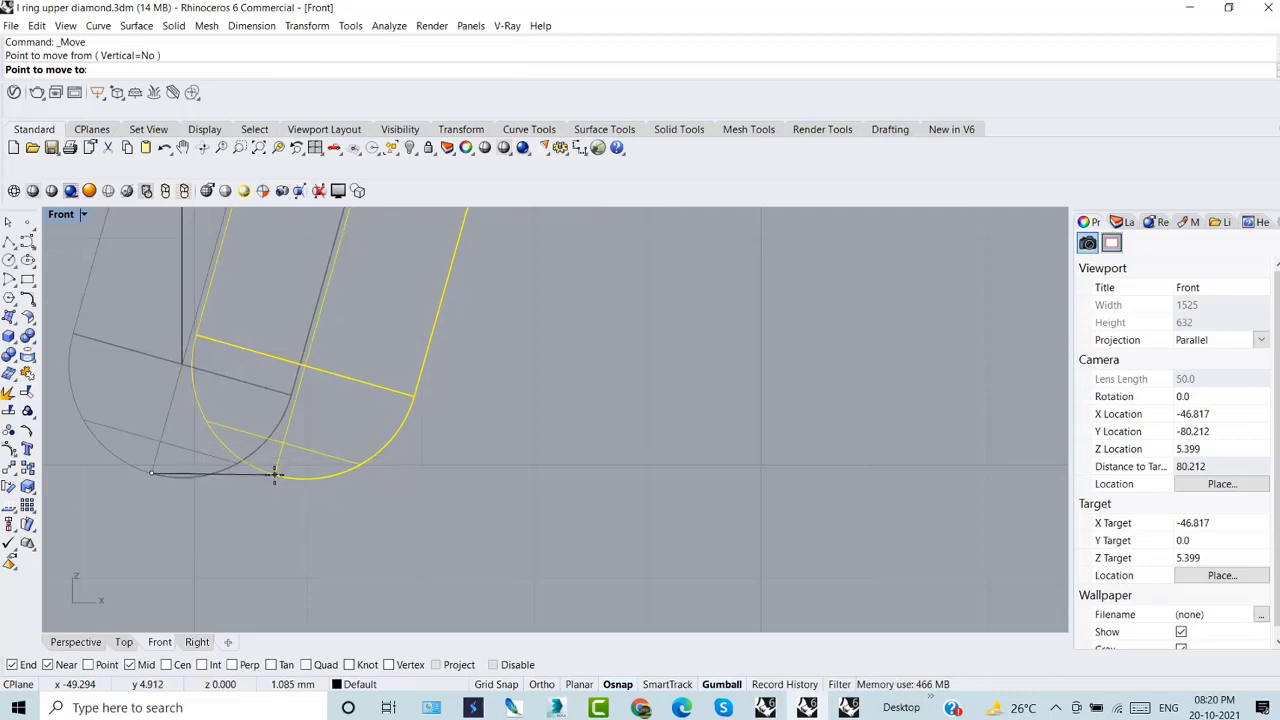
{"action": "scroll", "coordinate": [275, 474], "scroll_direction": "up", "scroll_amount": 4}
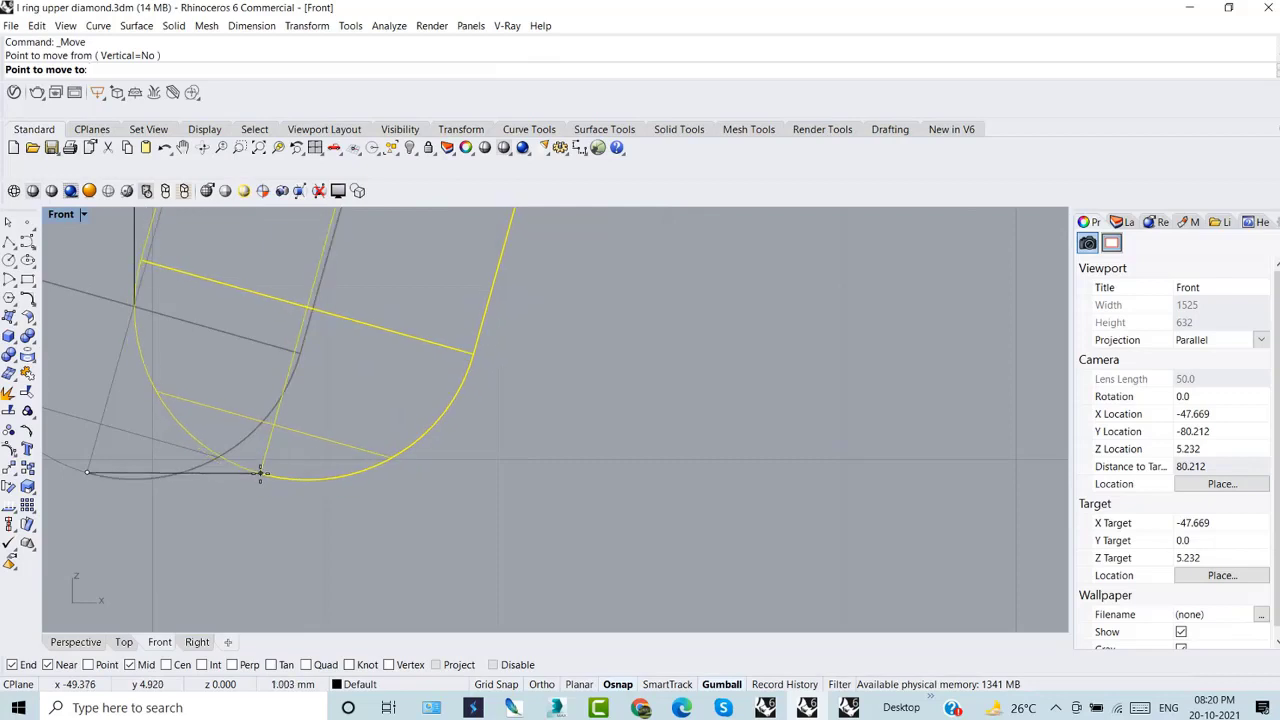
{"action": "left_click", "coordinate": [291, 528]}
{"action": "scroll", "coordinate": [291, 528], "scroll_direction": "down", "scroll_amount": 3}
{"action": "key", "text": "Escape"}
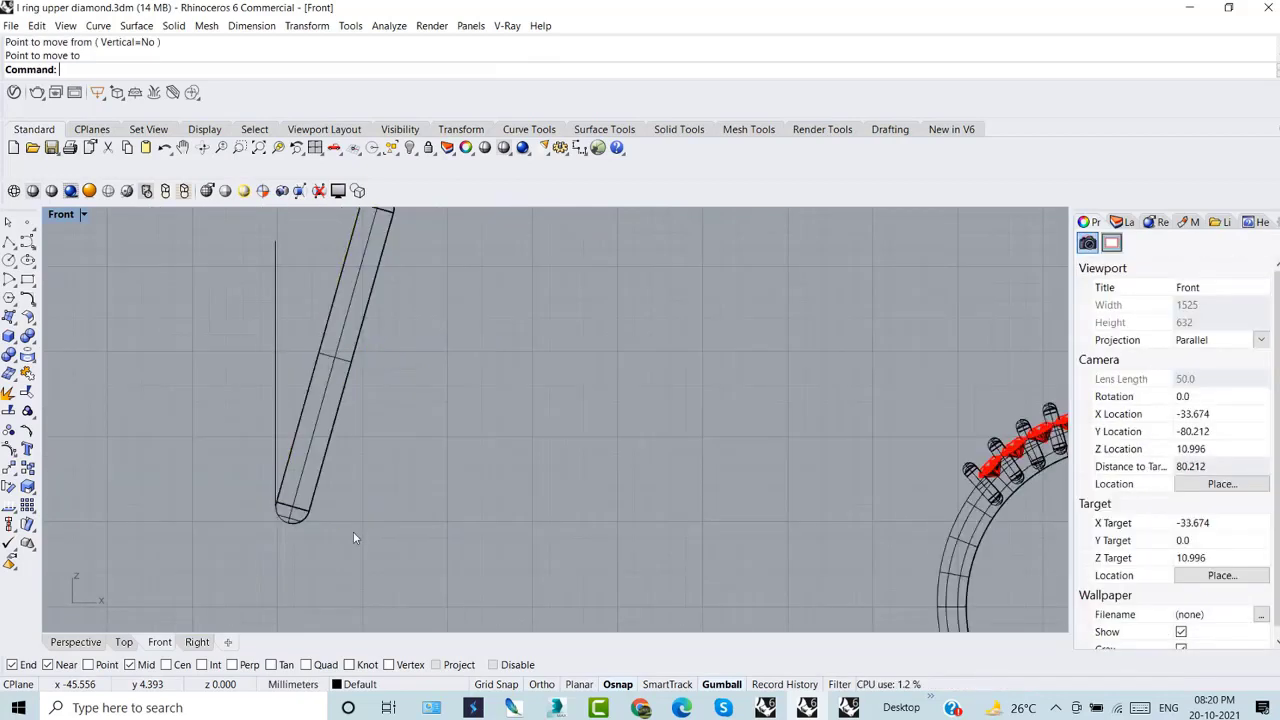
- Mirror the moved pipe across the vertical line, keeping the original, to form a V, and view it in Perspective
{"action": "left_click", "coordinate": [309, 494]}
{"action": "type", "text": "Mirror"}
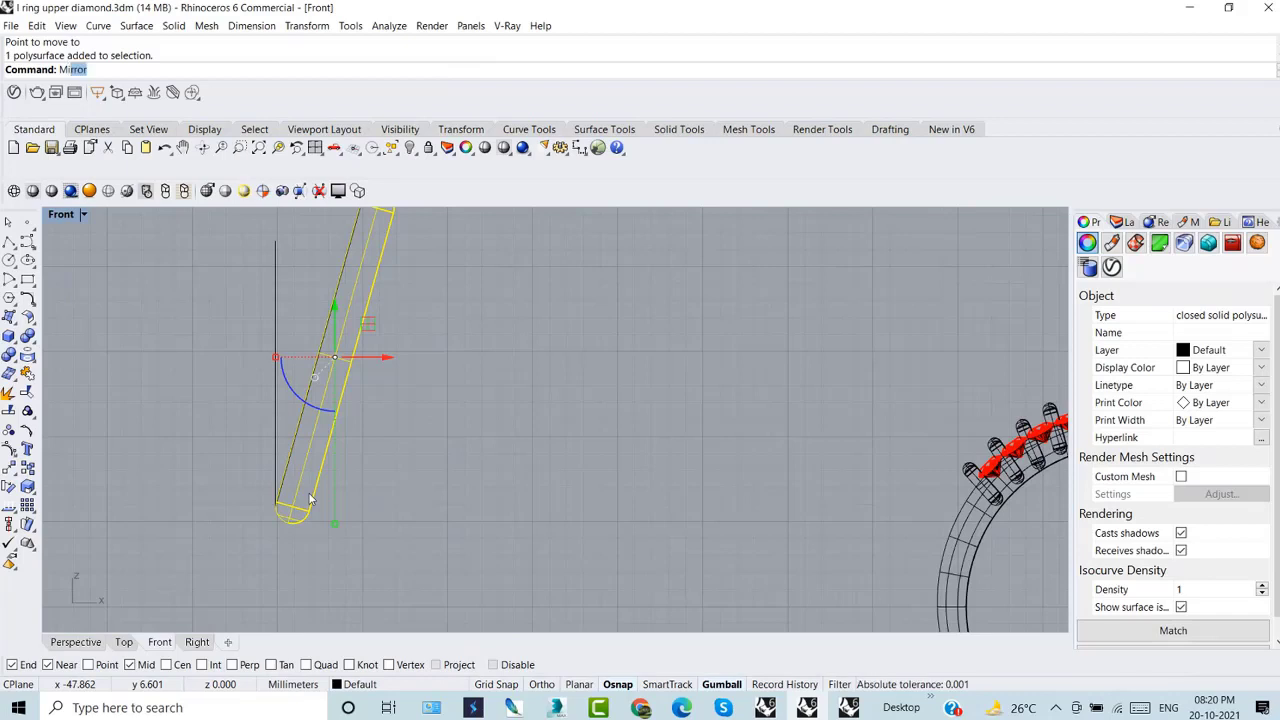
{"action": "key", "text": "Return"}
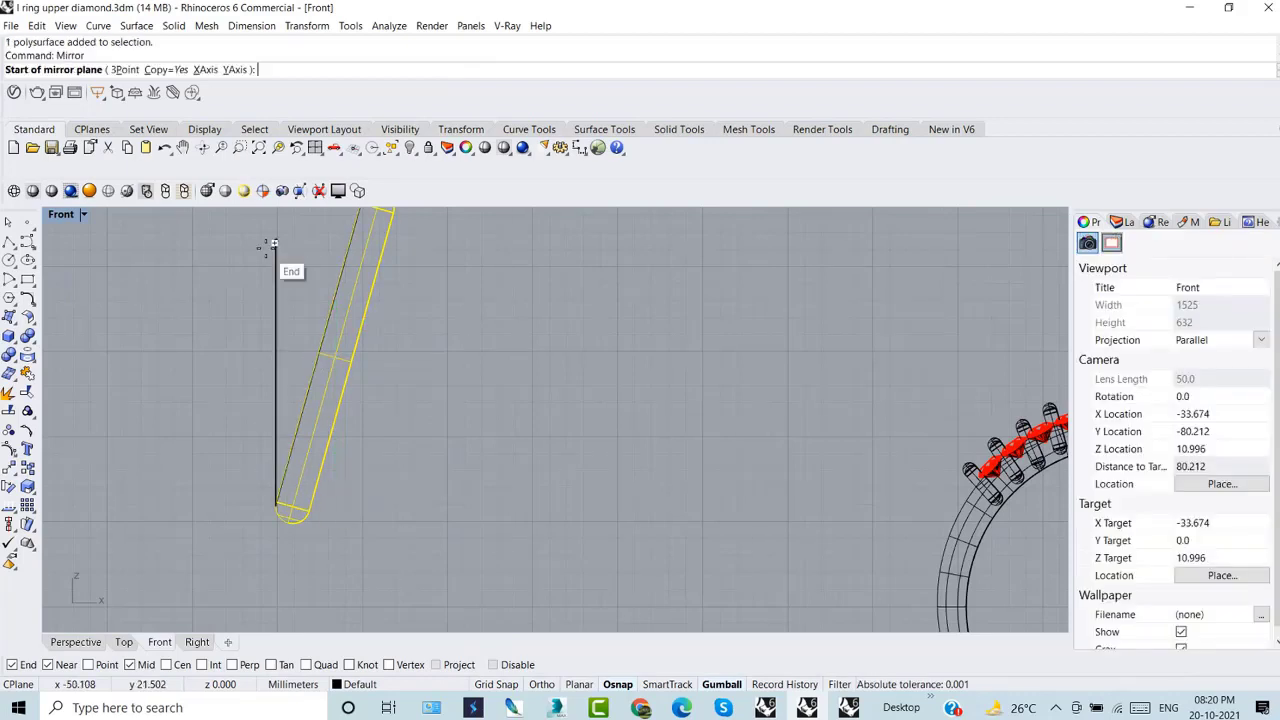
{"action": "left_click", "coordinate": [276, 242]}
{"action": "left_click", "coordinate": [277, 413]}
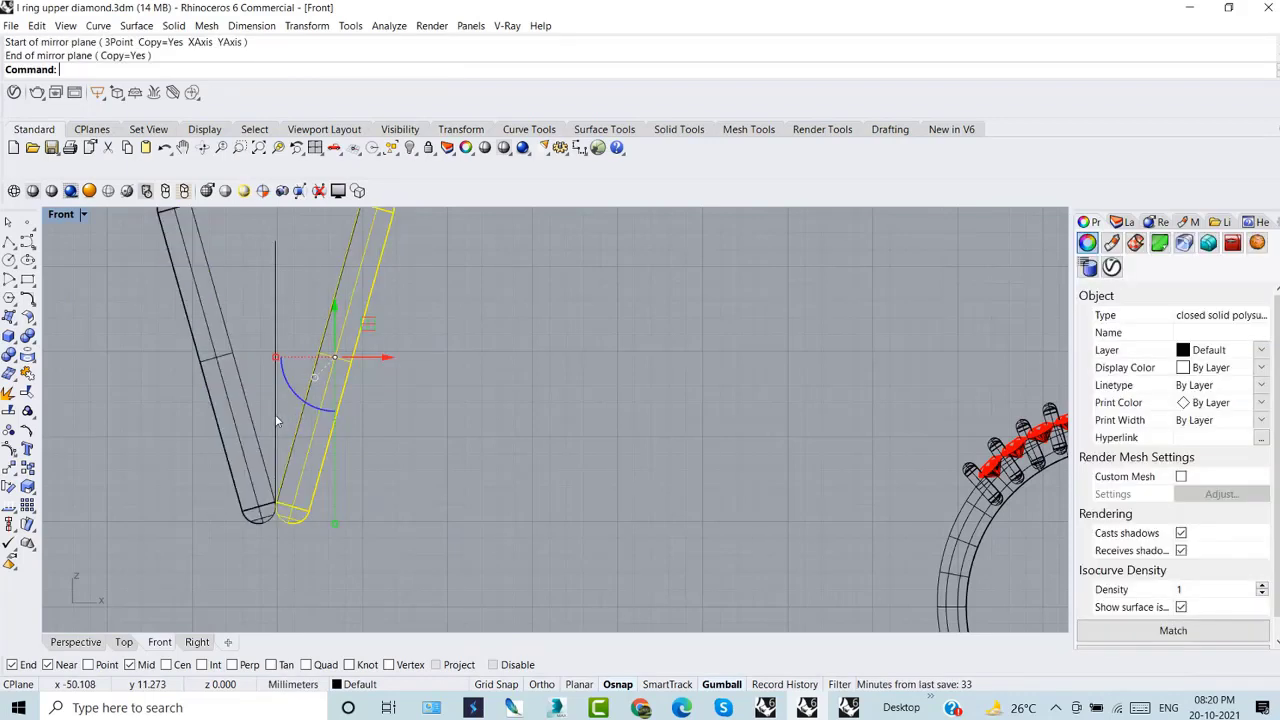
{"action": "key", "text": "Escape"}
{"action": "scroll", "coordinate": [340, 538], "scroll_direction": "down", "scroll_amount": 5}
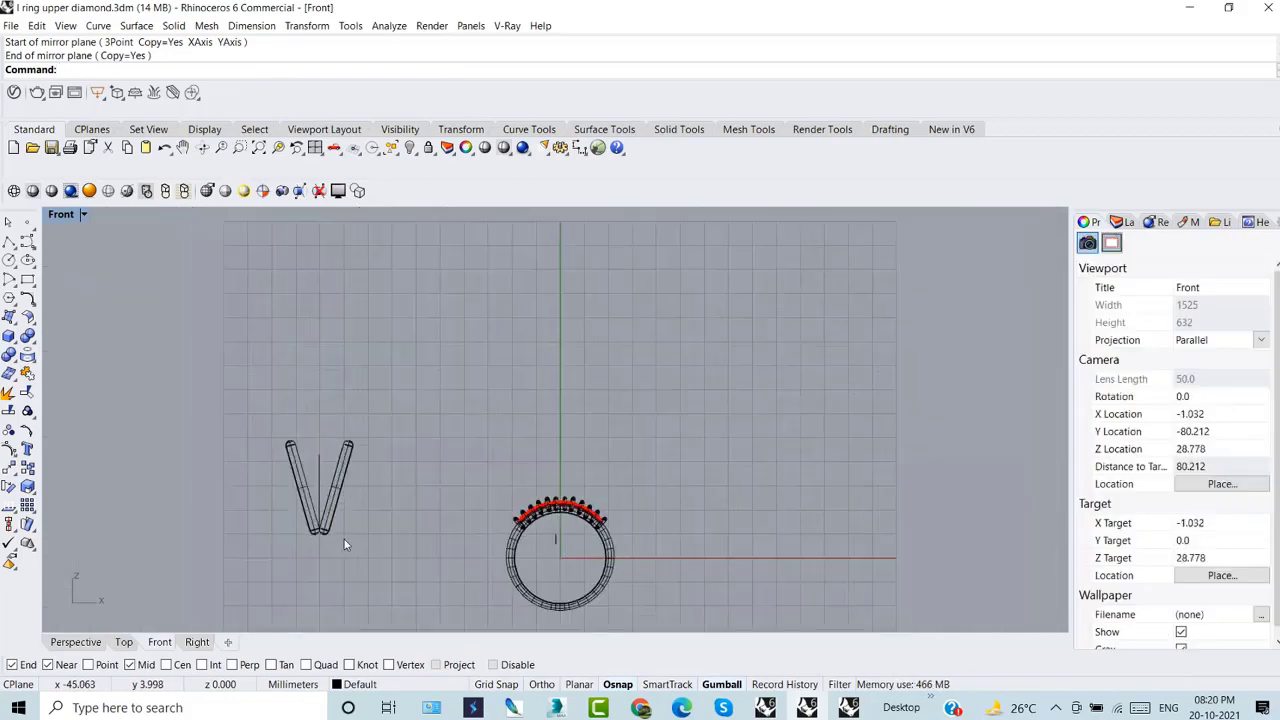
{"action": "left_click", "coordinate": [76, 642]}
{"action": "scroll", "coordinate": [184, 440], "scroll_direction": "down", "scroll_amount": 3}
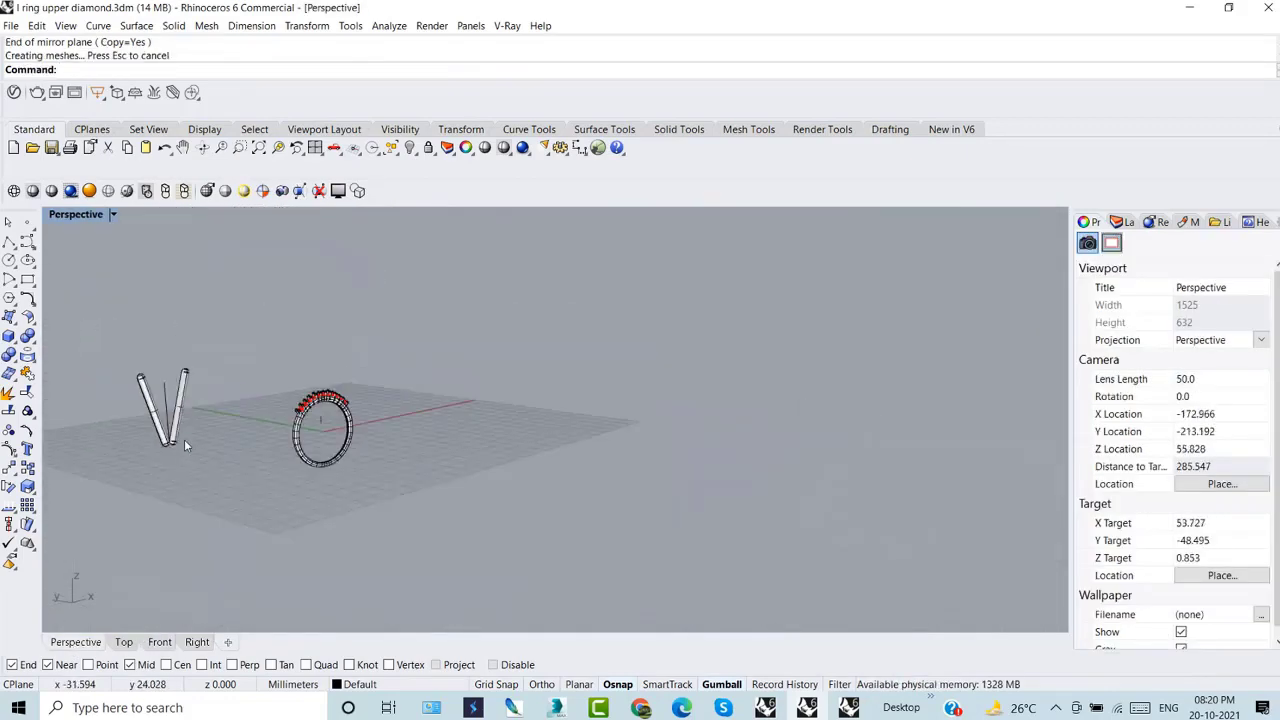
{"action": "right_click_drag", "start_coordinate": [194, 447], "coordinate": [366, 509]}
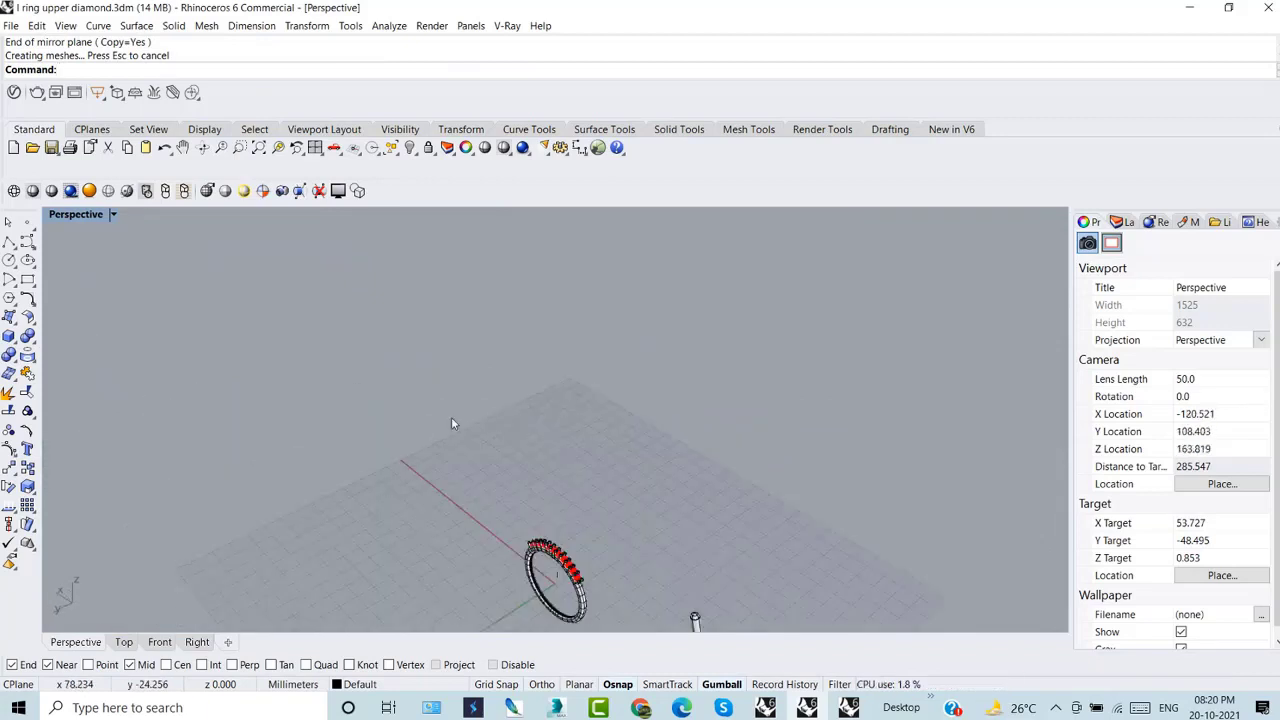
- Mirror both V-shaped pipes with their lines in the Top view across a horizontal axis just above them, keeping the originals
{"action": "key", "text": "Return"}
{"action": "scroll", "coordinate": [449, 447], "scroll_direction": "down", "scroll_amount": 2}
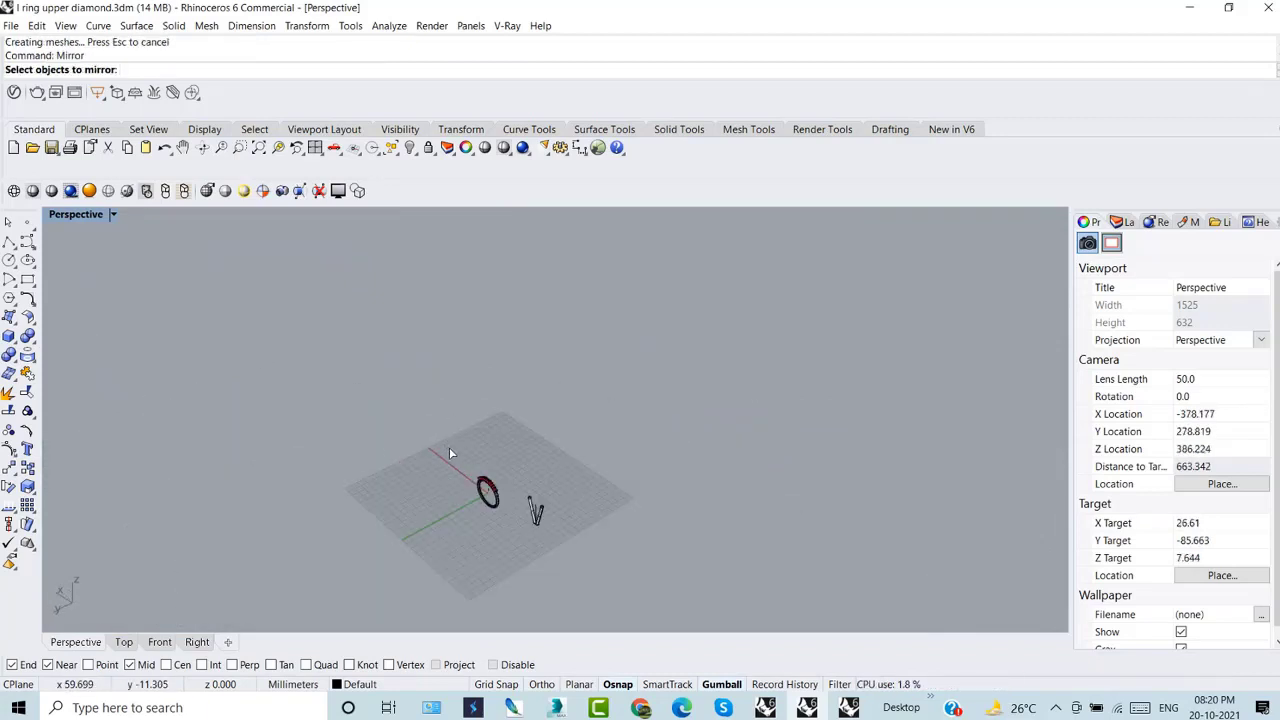
{"action": "scroll", "coordinate": [585, 541], "scroll_direction": "up", "scroll_amount": 4}
{"action": "scroll", "coordinate": [588, 540], "scroll_direction": "down", "scroll_amount": 6}
{"action": "scroll", "coordinate": [591, 557], "scroll_direction": "up", "scroll_amount": 3}
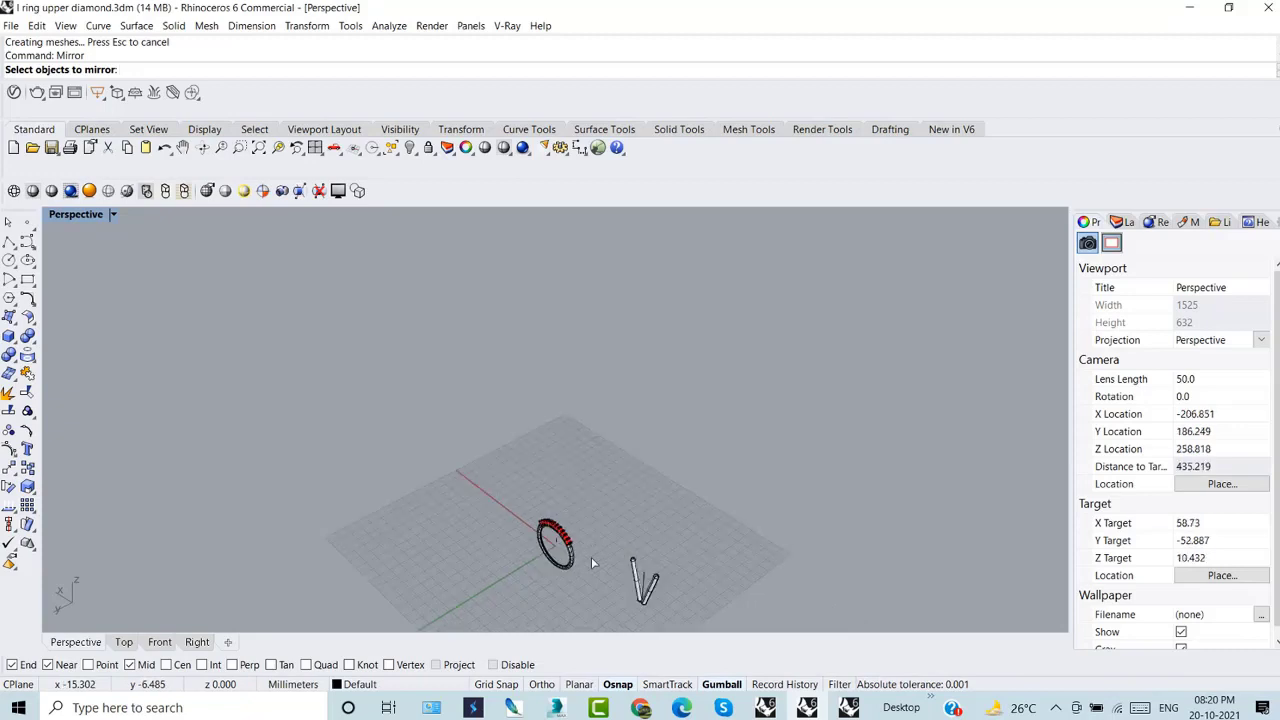
{"action": "scroll", "coordinate": [642, 586], "scroll_direction": "down", "scroll_amount": 3}
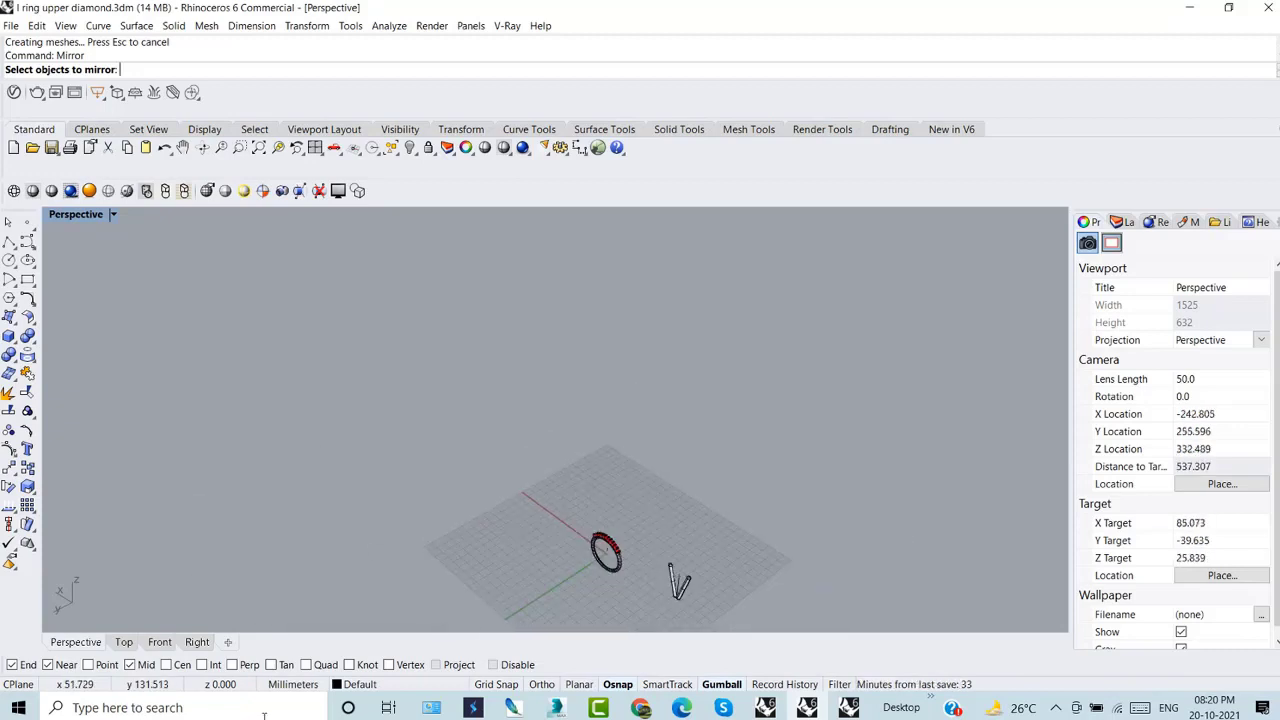
{"action": "left_click", "coordinate": [123, 642]}
{"action": "scroll", "coordinate": [350, 486], "scroll_direction": "down", "scroll_amount": 8}
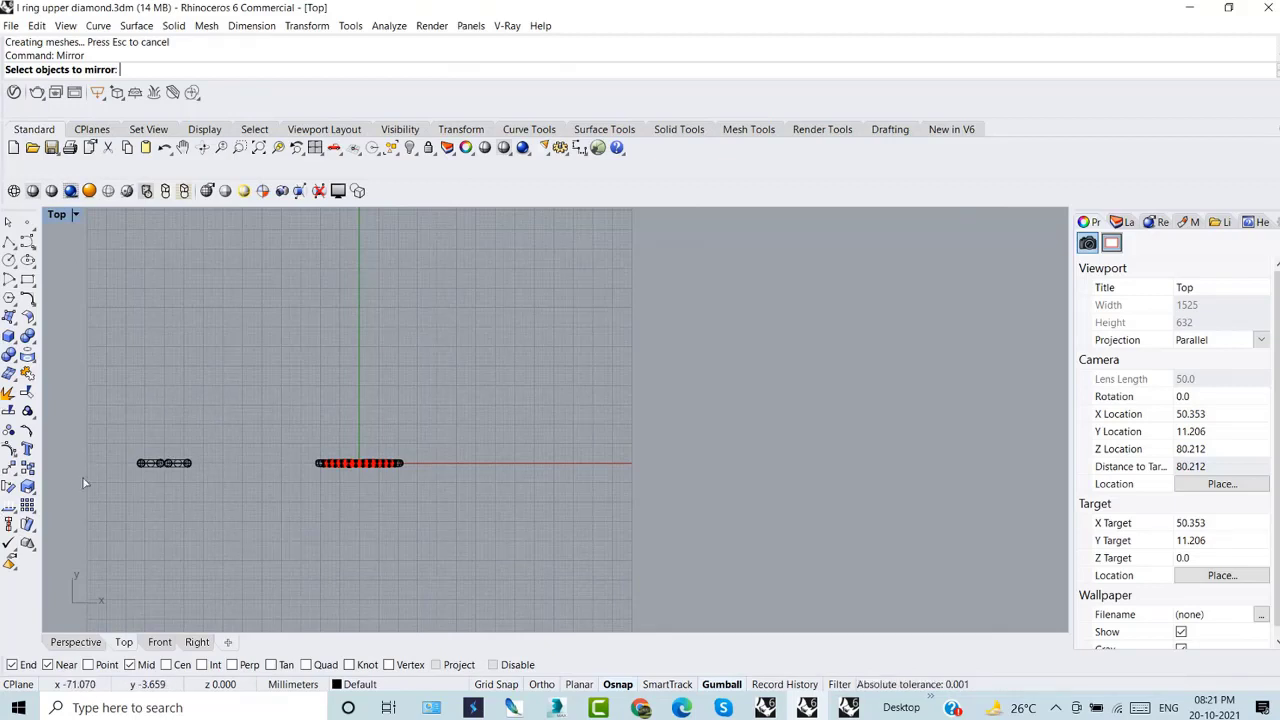
{"action": "left_click", "coordinate": [76, 642]}
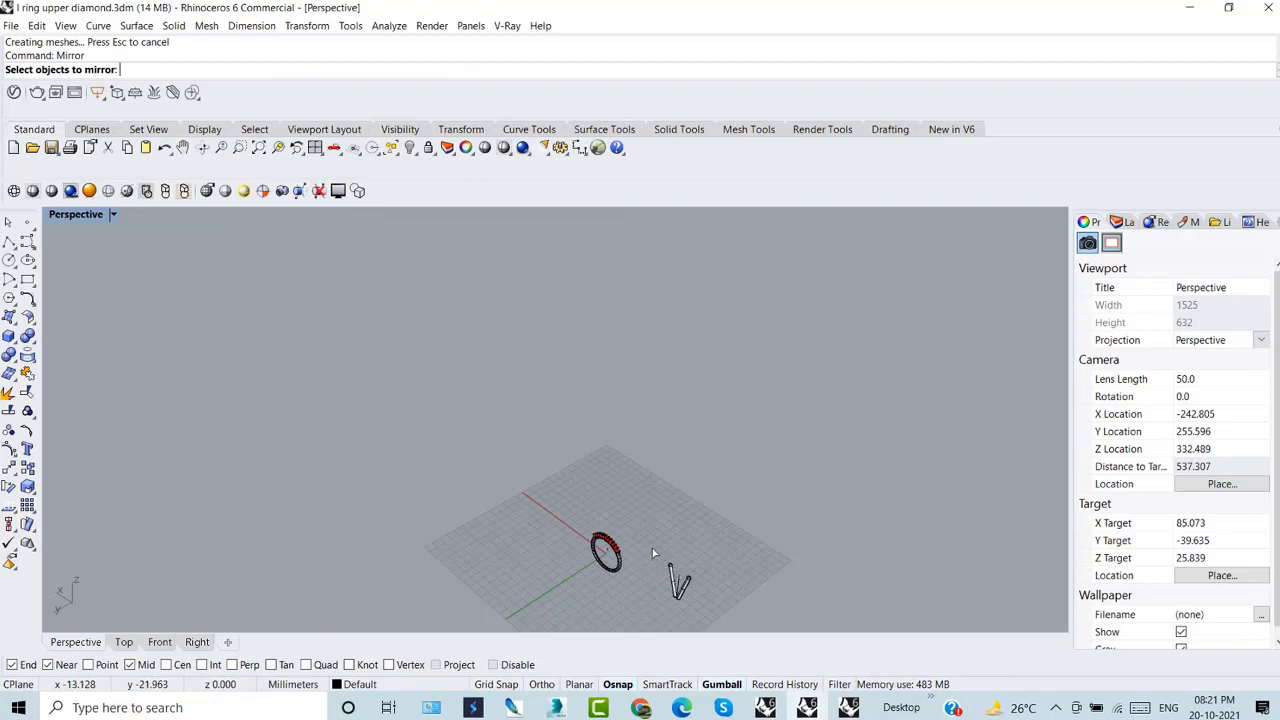
{"action": "left_click_drag", "start_coordinate": [652, 548], "coordinate": [720, 611]}
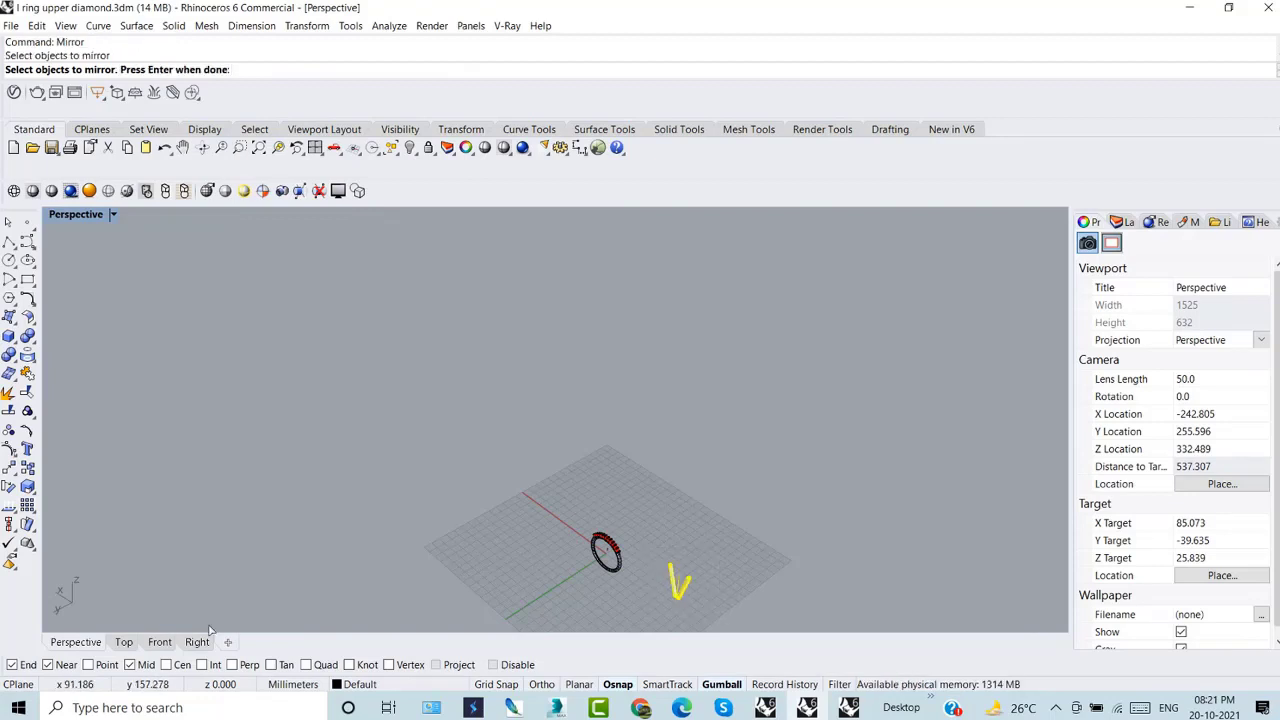
{"action": "left_click", "coordinate": [124, 645]}
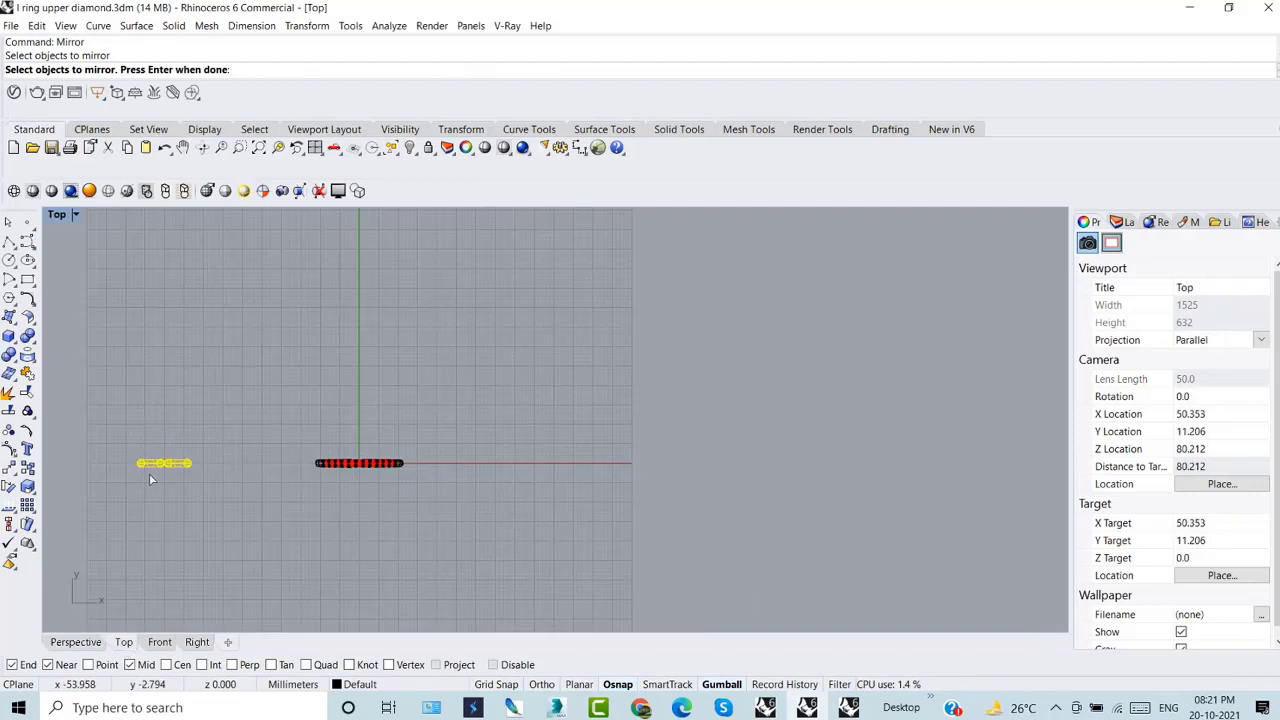
{"action": "type", "text": "mi"}
{"action": "key", "text": "Return"}
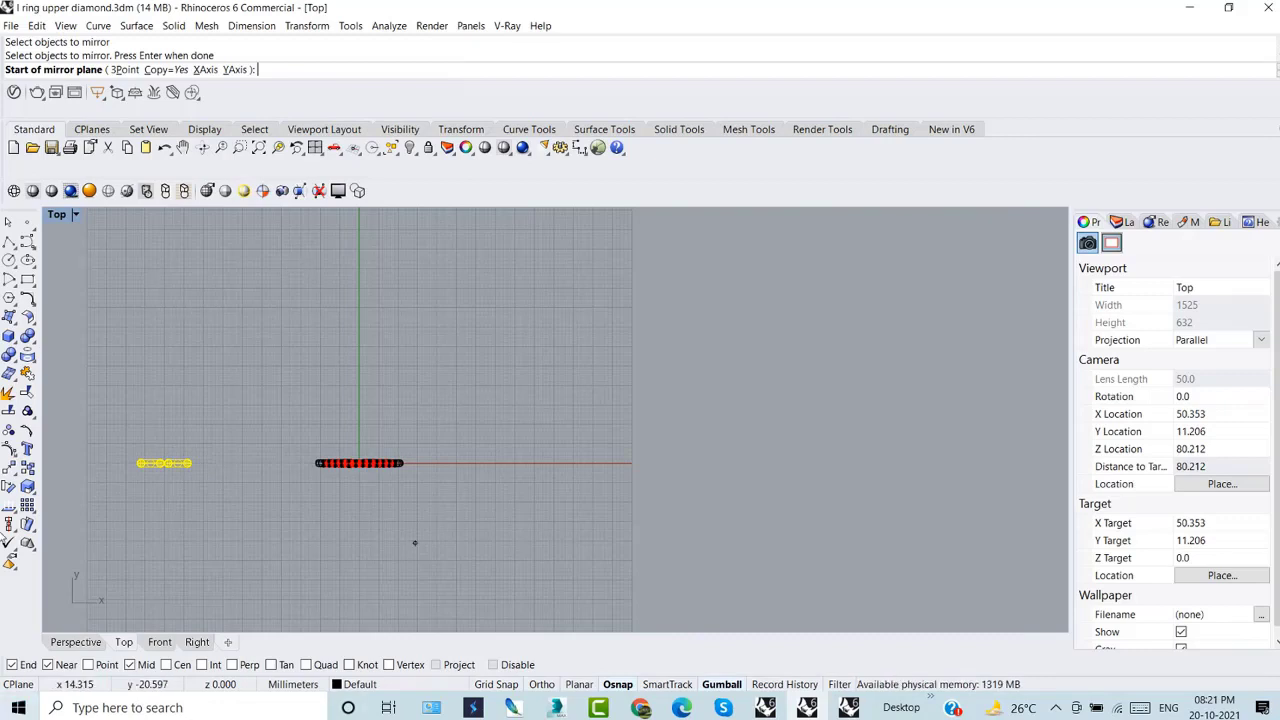
{"action": "left_click", "coordinate": [64, 643]}
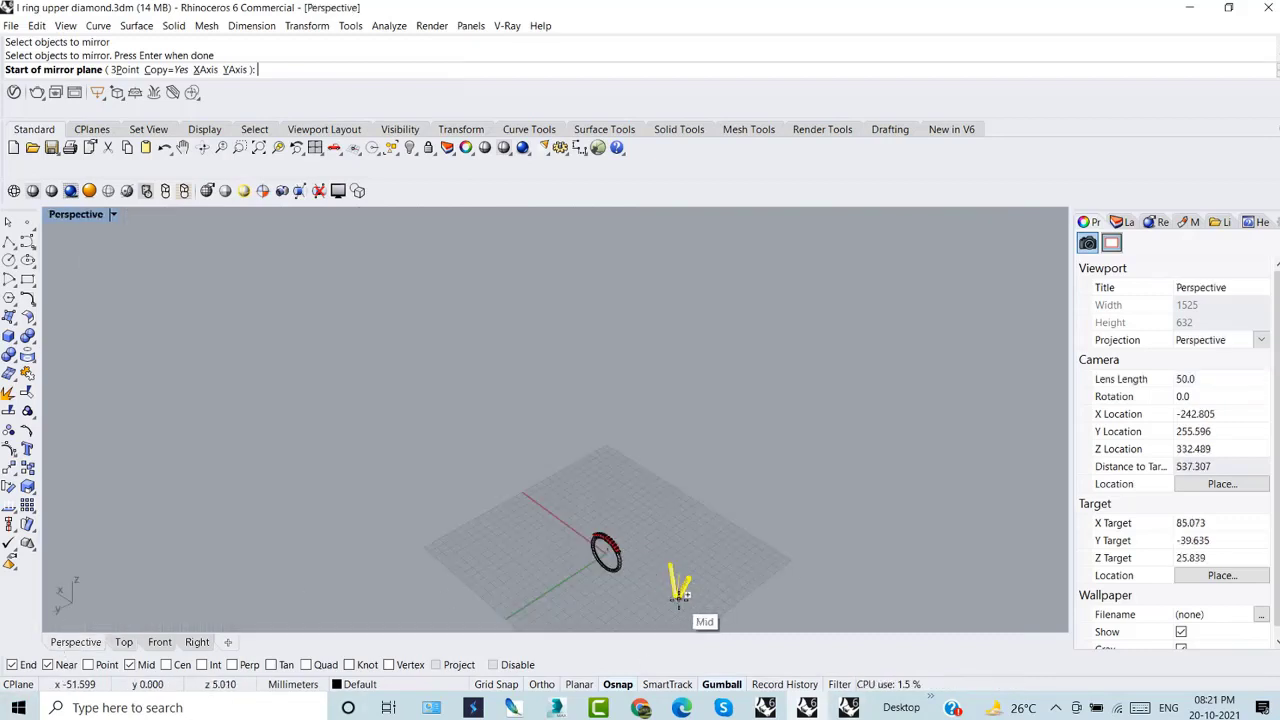
{"action": "scroll", "coordinate": [680, 594], "scroll_direction": "up", "scroll_amount": 6}
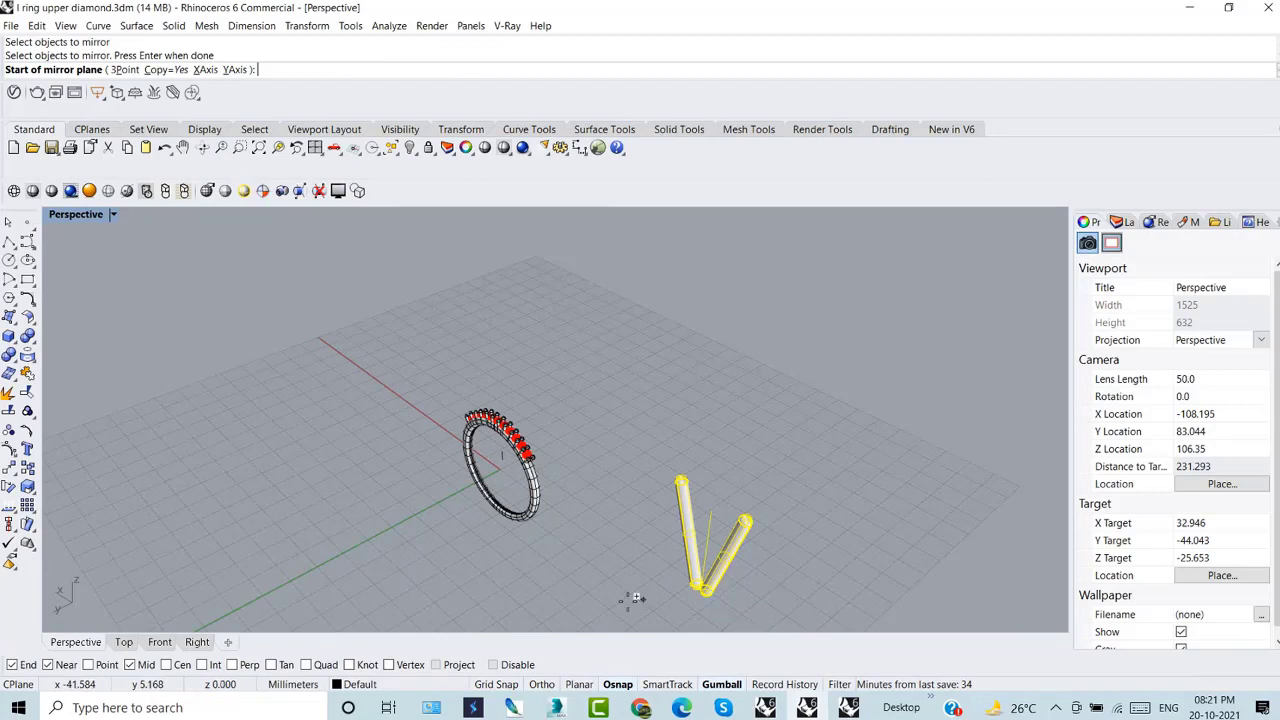
{"action": "left_click", "coordinate": [124, 641]}
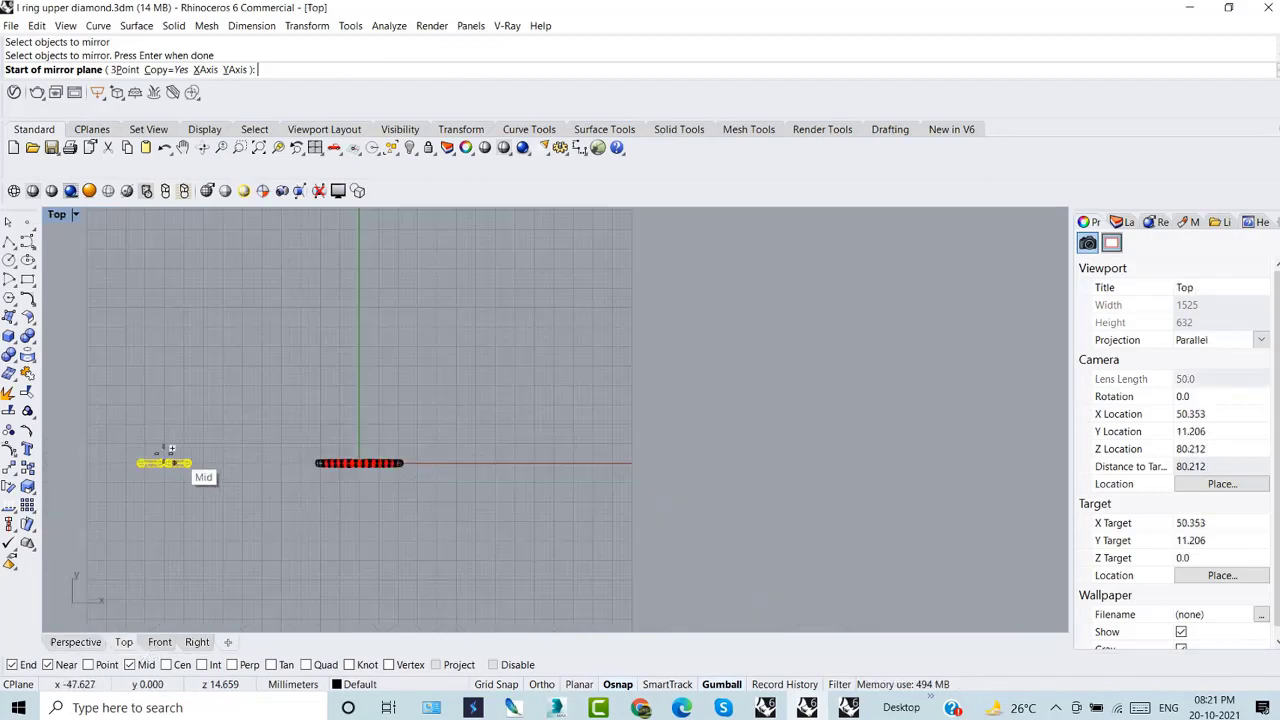
{"action": "left_click", "coordinate": [137, 444]}
{"action": "left_click", "coordinate": [228, 444]}
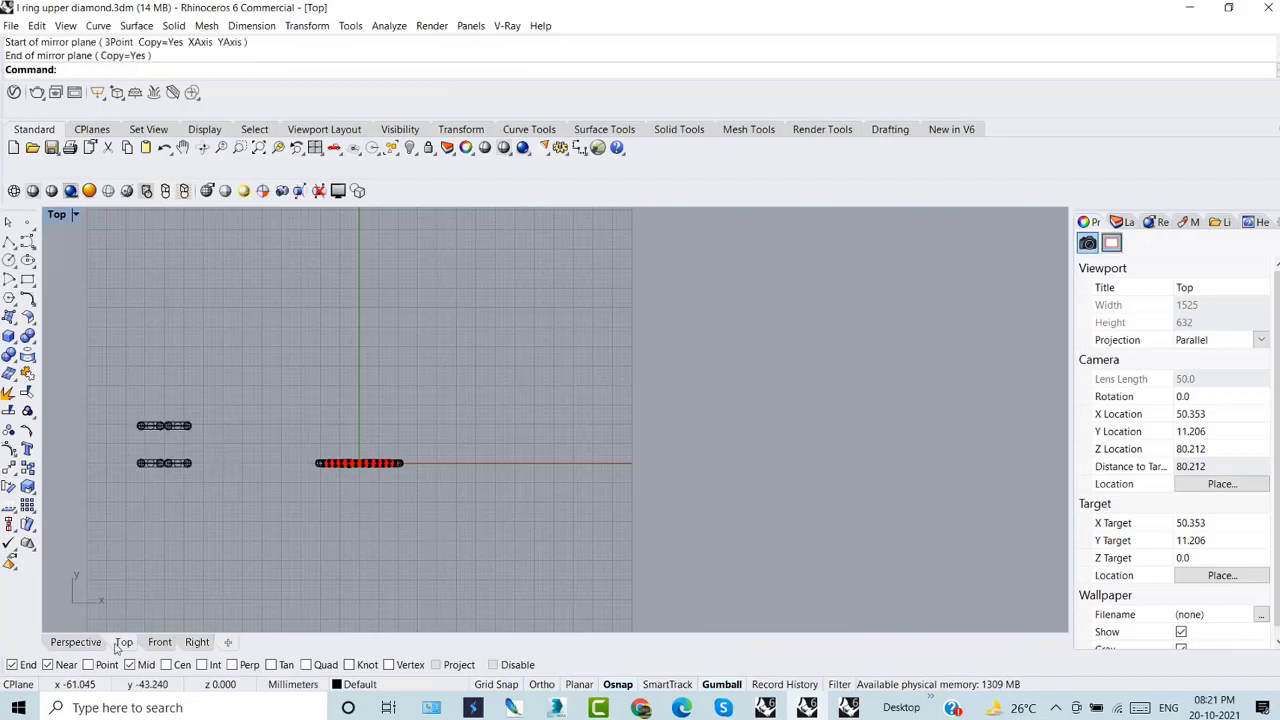
- In the Perspective view, rotate the original V-shaped pipe pair with its lines 90 degrees about the vertical axis
{"action": "left_click", "coordinate": [76, 642]}
{"action": "right_click_drag", "start_coordinate": [781, 517], "coordinate": [749, 586]}
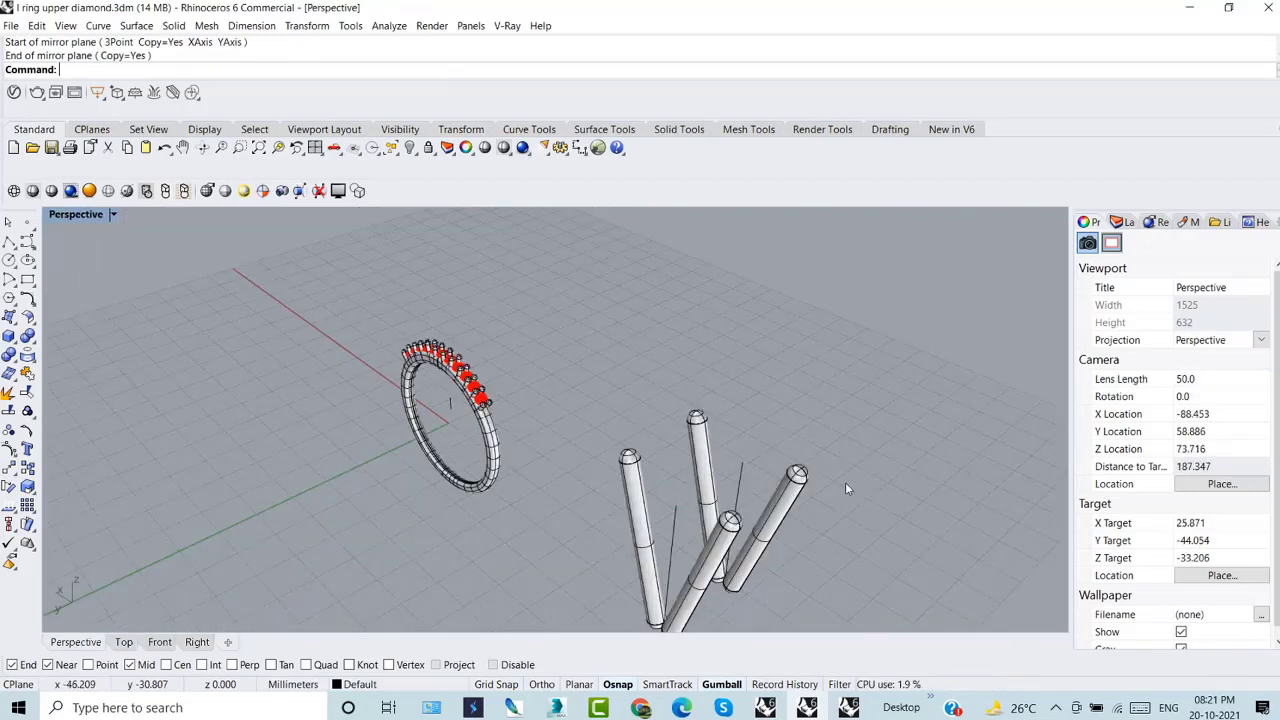
{"action": "left_click_drag", "start_coordinate": [845, 482], "coordinate": [696, 382]}
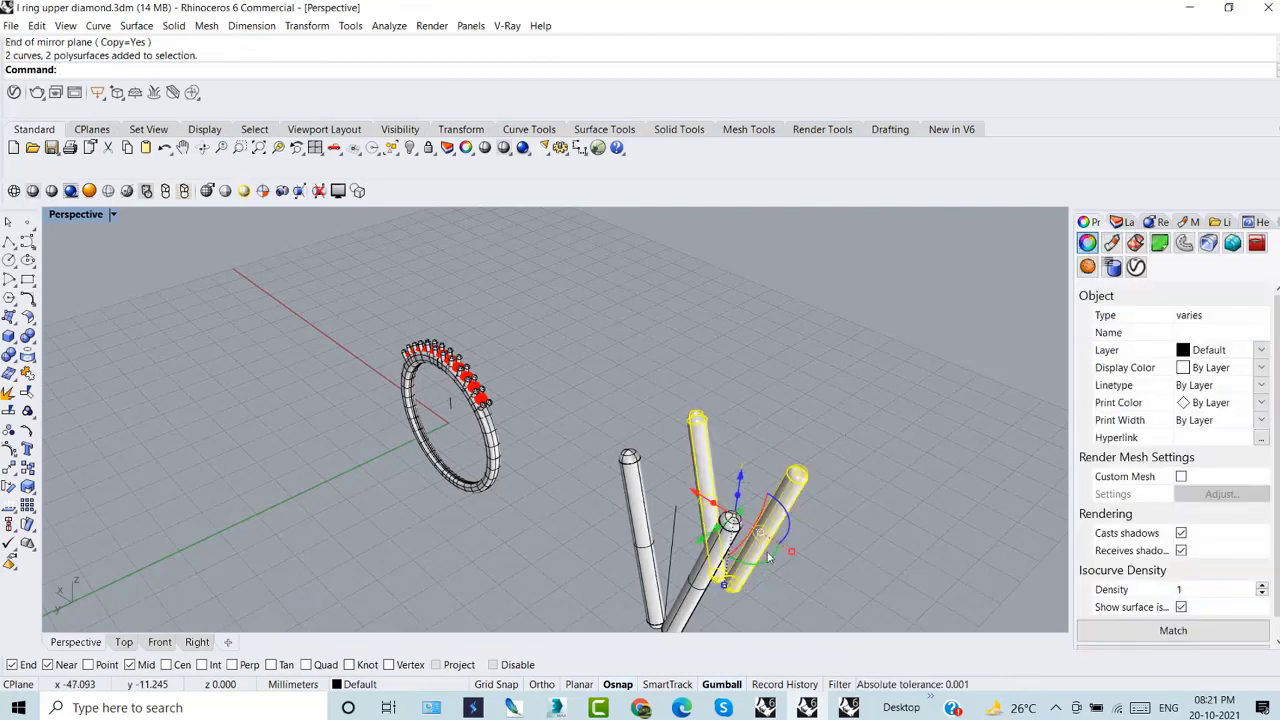
{"action": "left_click_drag", "start_coordinate": [783, 516], "coordinate": [725, 495]}
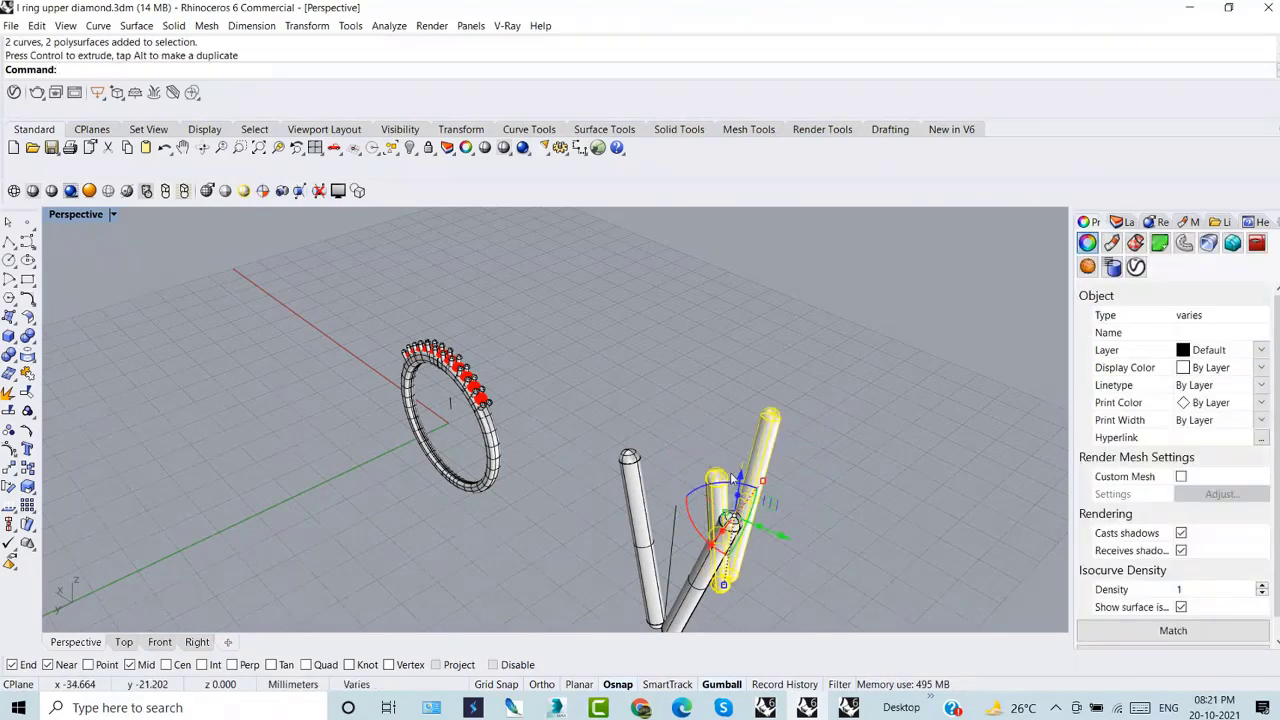
{"action": "key", "text": "ctrl+z"}
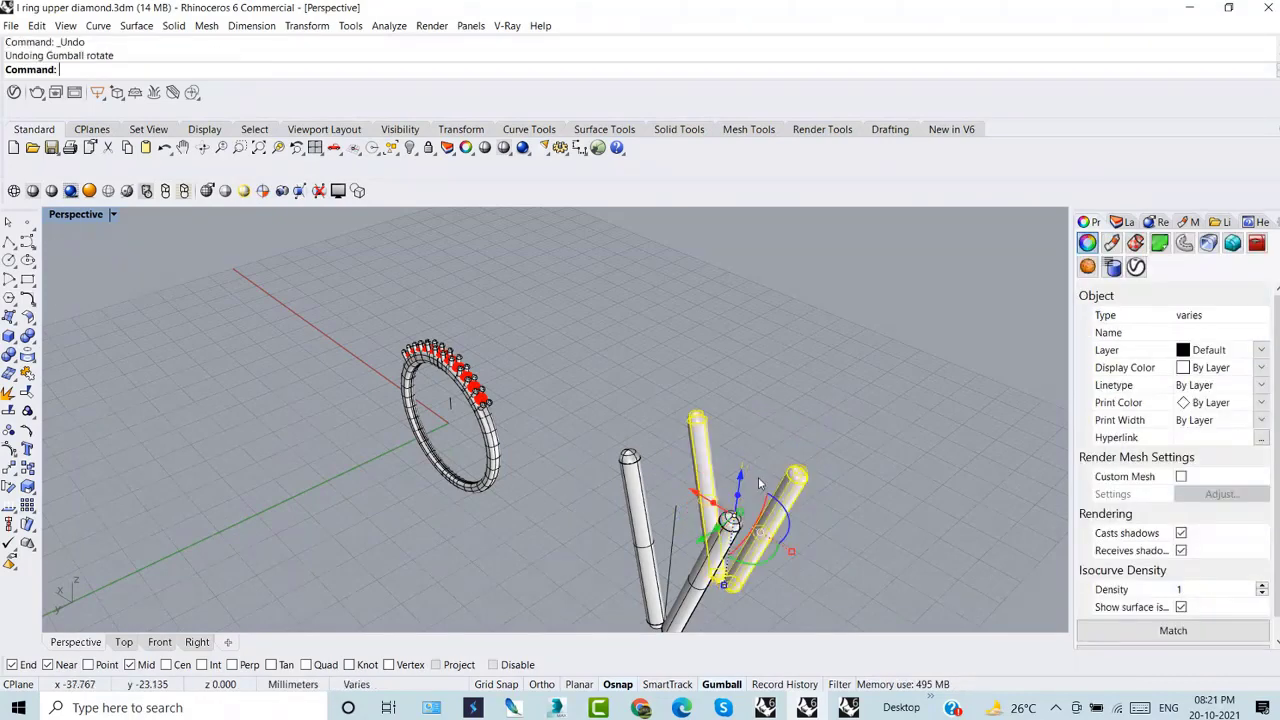
{"action": "left_click", "coordinate": [792, 528]}
{"action": "type", "text": "9"}
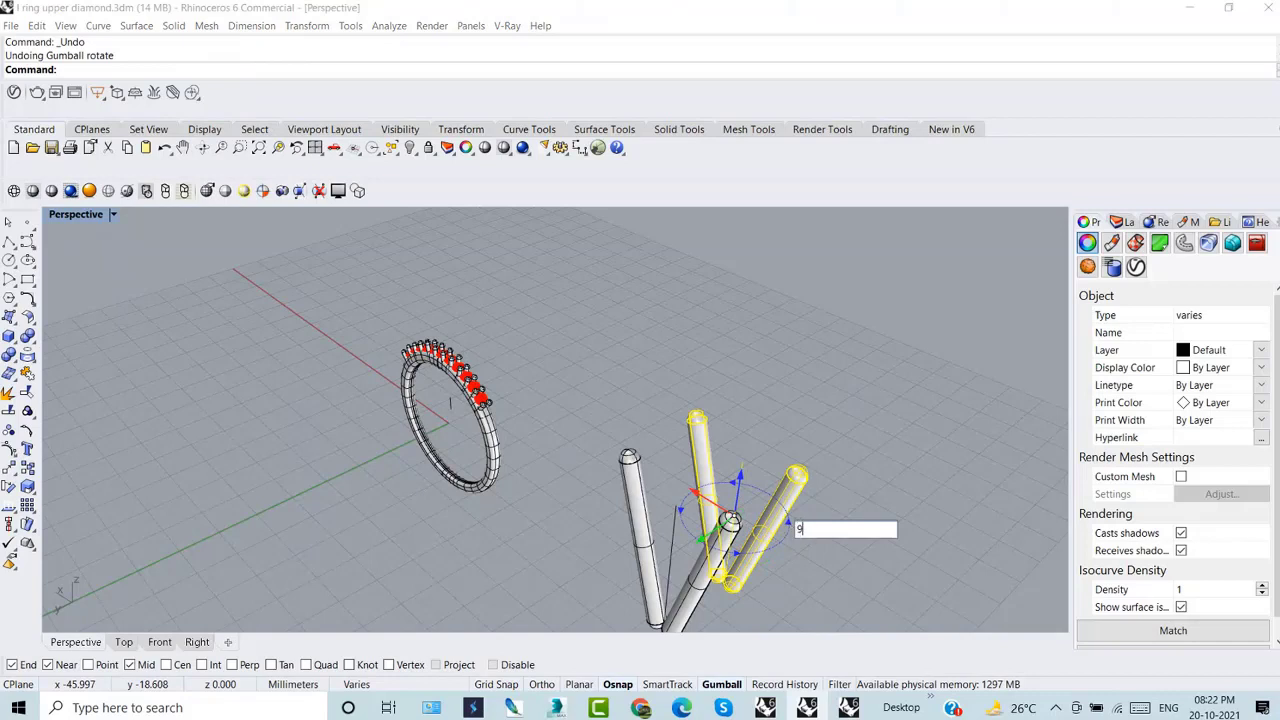
{"action": "type", "text": "0"}
{"action": "key", "text": "Return"}
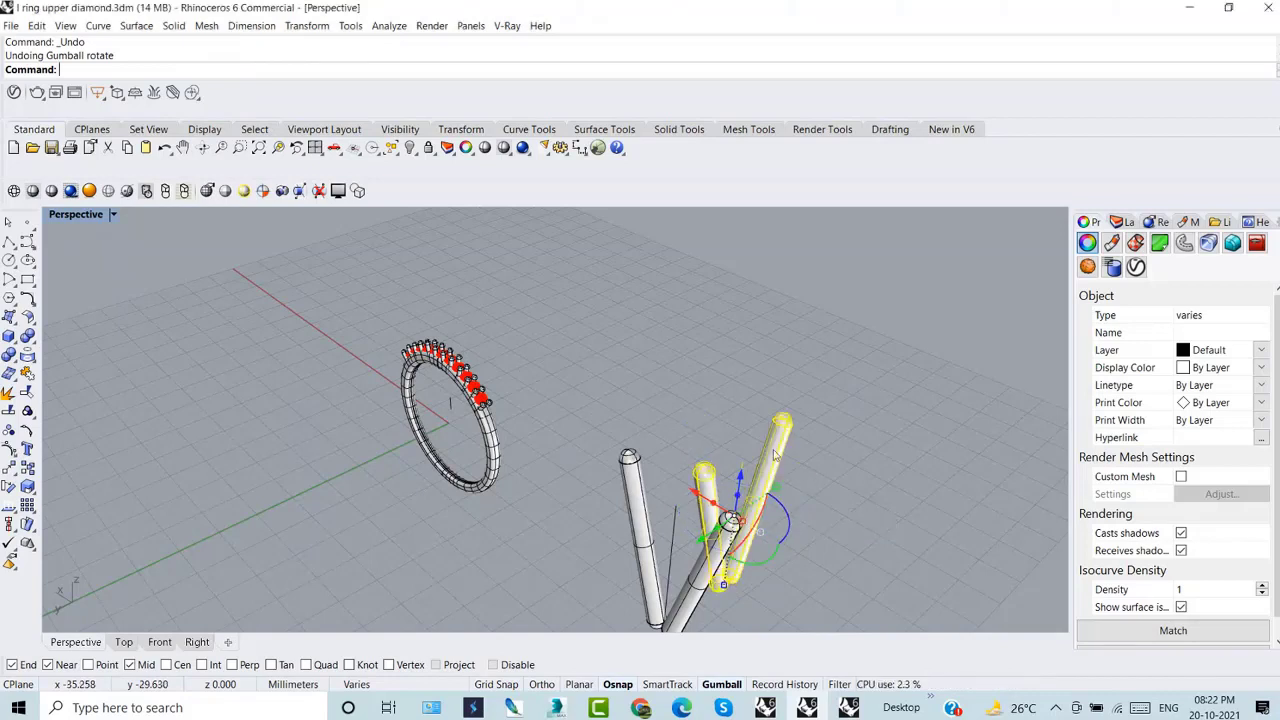
- Move the rotated V-shaped pipe pair with its lines from its lower end to the point where the other pair's lower ends meet
{"action": "type", "text": "M"}
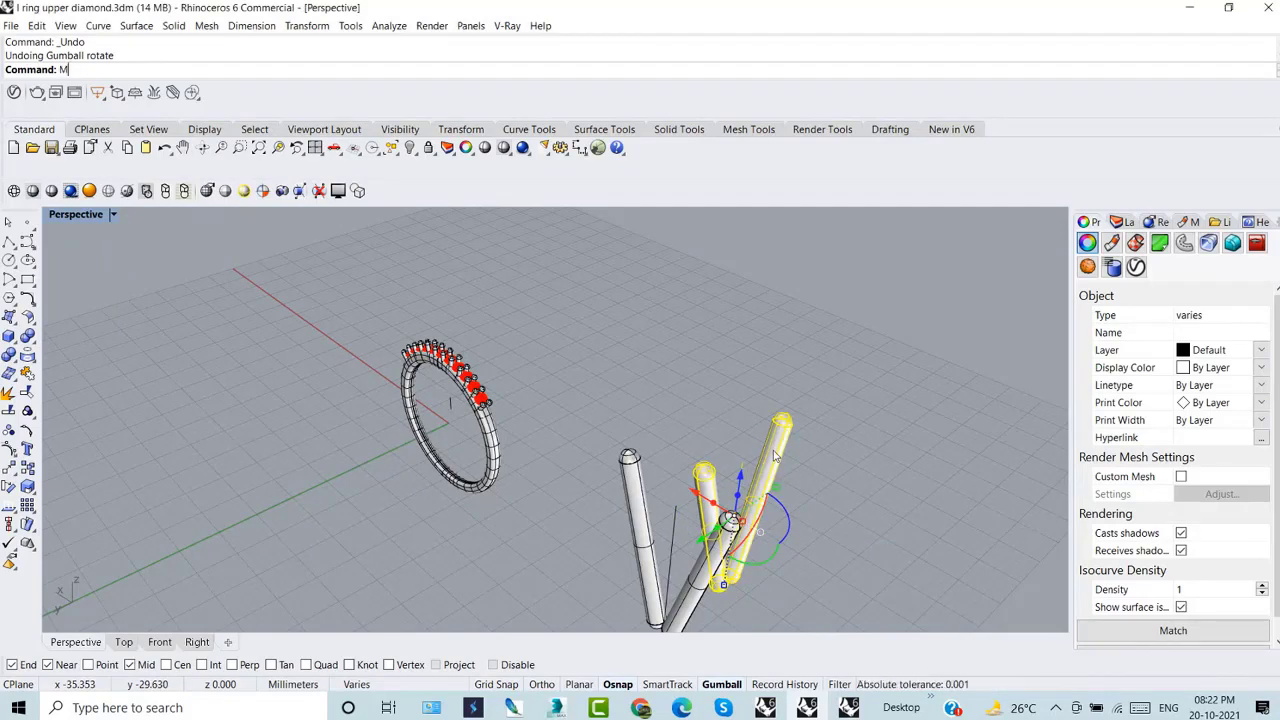
{"action": "type", "text": "o"}
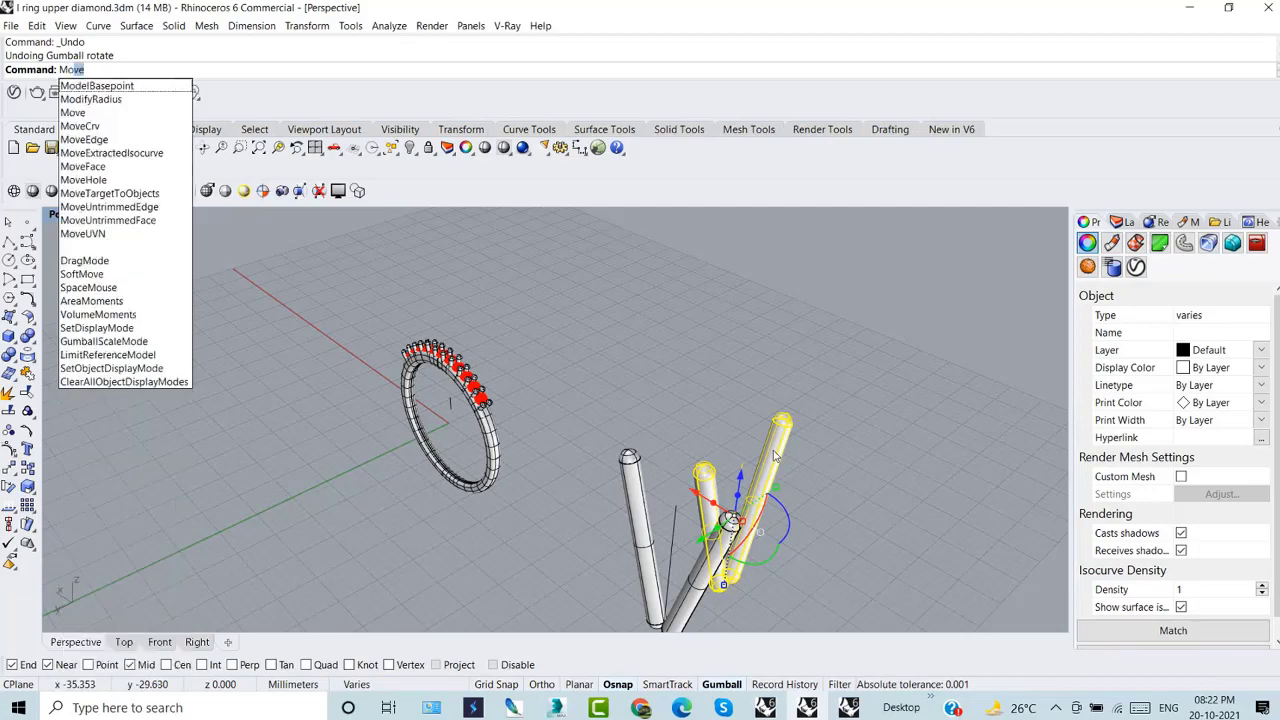
{"action": "type", "text": "ve"}
{"action": "key", "text": "Return"}
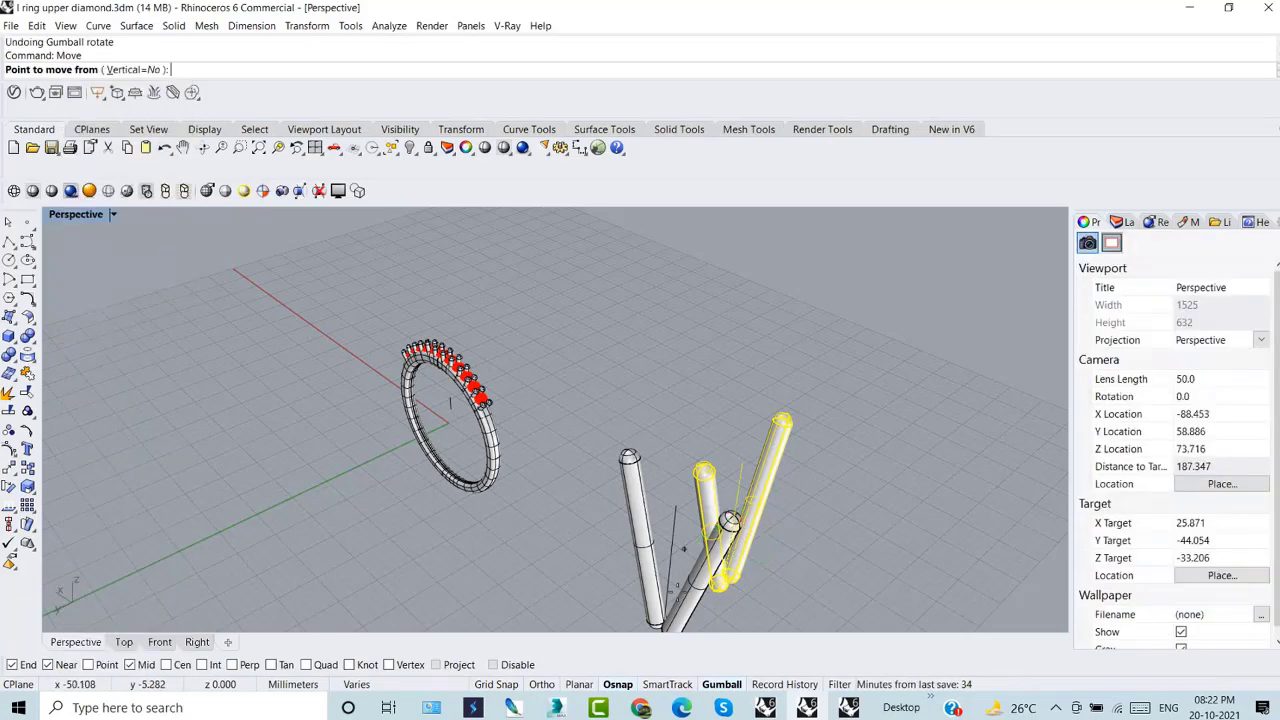
{"action": "left_click", "coordinate": [724, 584]}
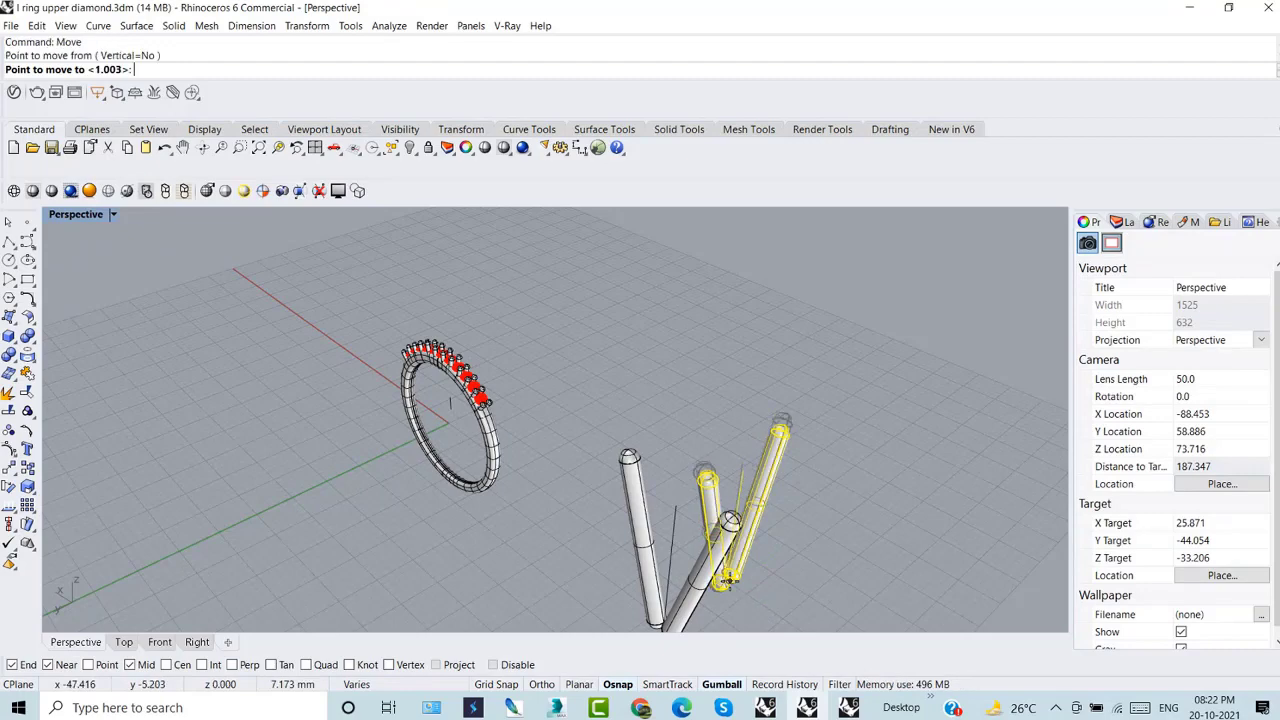
{"action": "scroll", "coordinate": [697, 590], "scroll_direction": "down", "scroll_amount": 2}
{"action": "scroll", "coordinate": [670, 592], "scroll_direction": "up", "scroll_amount": 5}
{"action": "scroll", "coordinate": [670, 592], "scroll_direction": "down", "scroll_amount": 5}
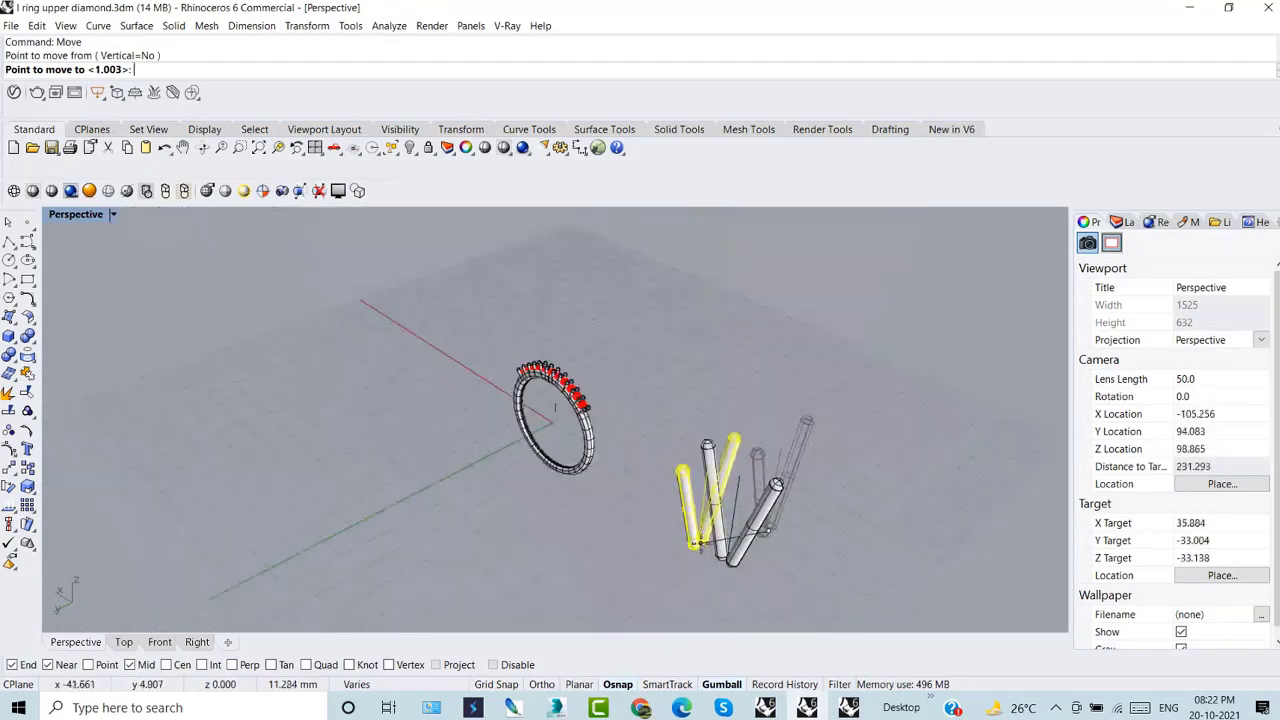
{"action": "scroll", "coordinate": [713, 575], "scroll_direction": "up", "scroll_amount": 5}
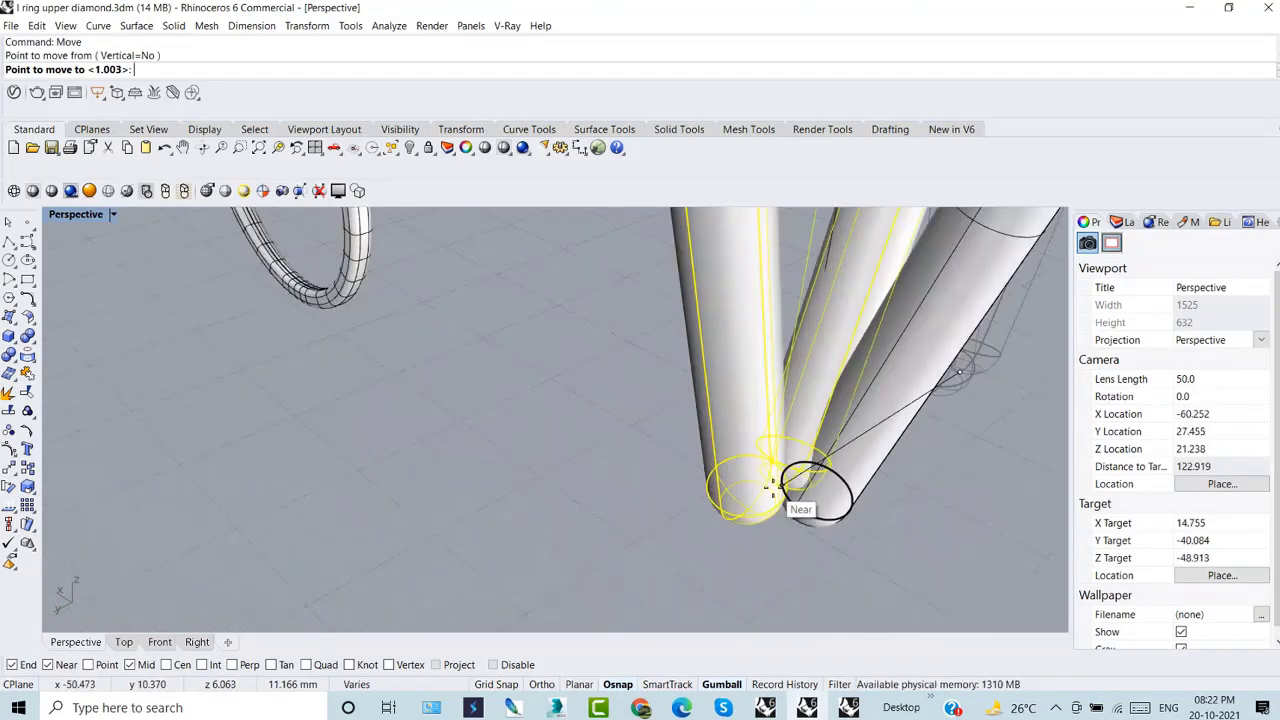
{"action": "left_click", "coordinate": [773, 473]}
{"action": "scroll", "coordinate": [773, 473], "scroll_direction": "down", "scroll_amount": 5}
{"action": "left_click", "coordinate": [564, 544]}
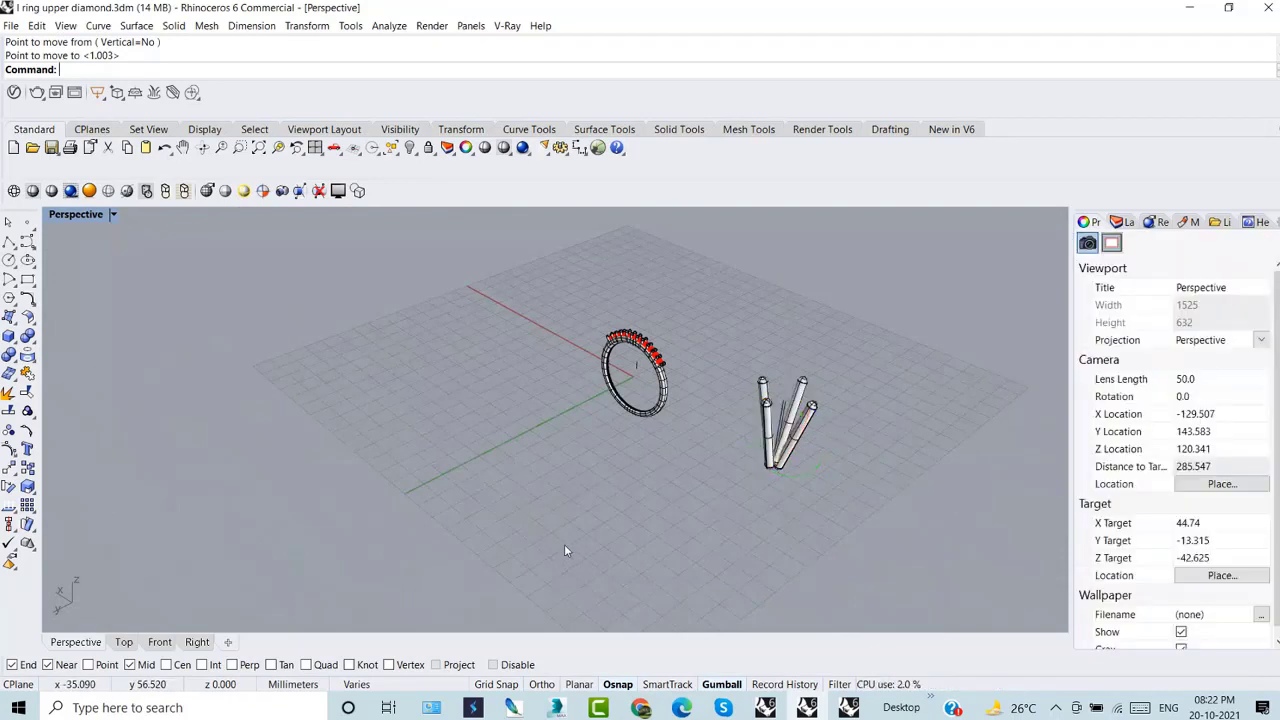
- Examine how the lower ends of the four pipes meet, from several angles in Perspective and close up in the Front view
{"action": "right_click_drag", "start_coordinate": [721, 421], "coordinate": [700, 394]}
{"action": "scroll", "coordinate": [494, 397], "scroll_direction": "up", "scroll_amount": 5}
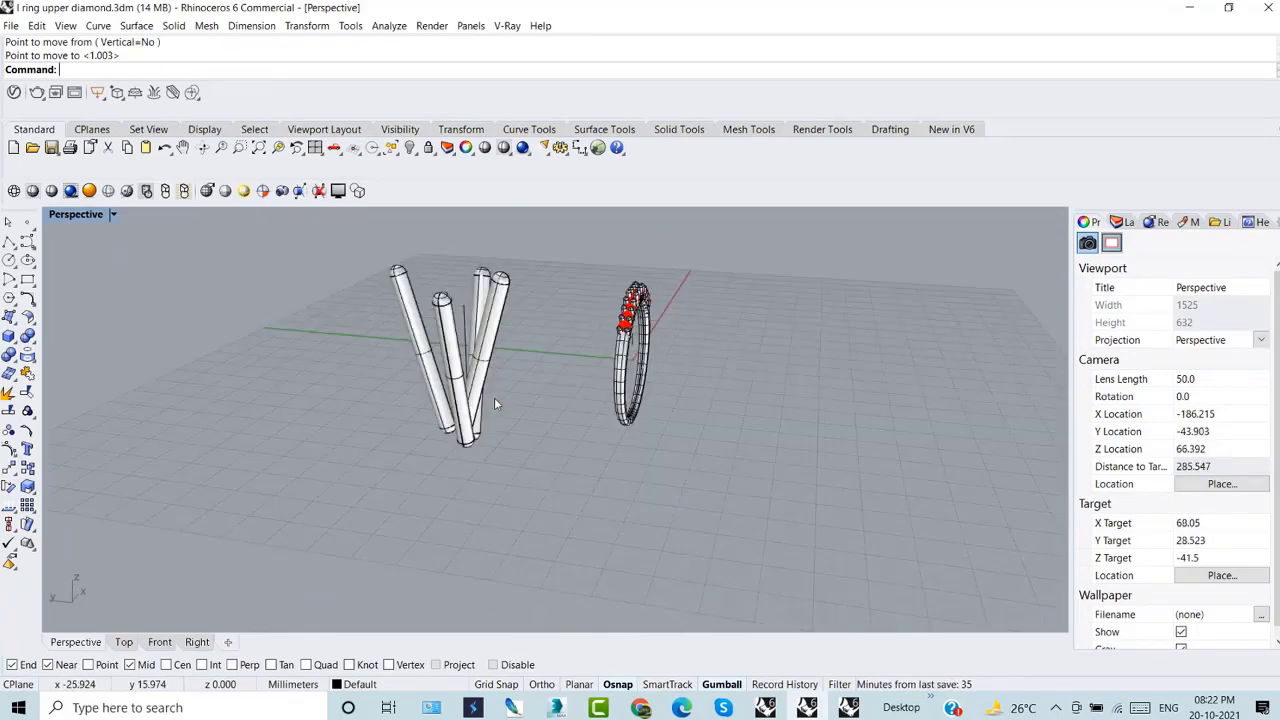
{"action": "right_click_drag", "start_coordinate": [483, 370], "coordinate": [654, 403]}
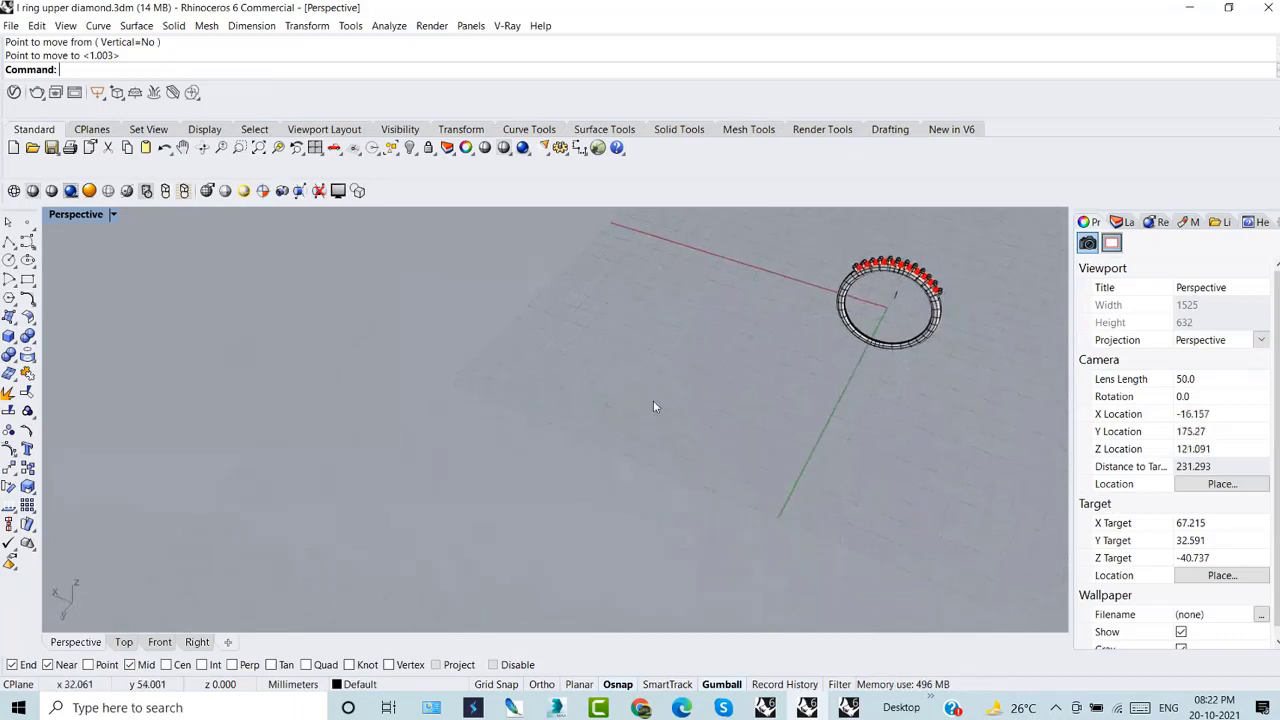
{"action": "scroll", "coordinate": [653, 400], "scroll_direction": "down", "scroll_amount": 6}
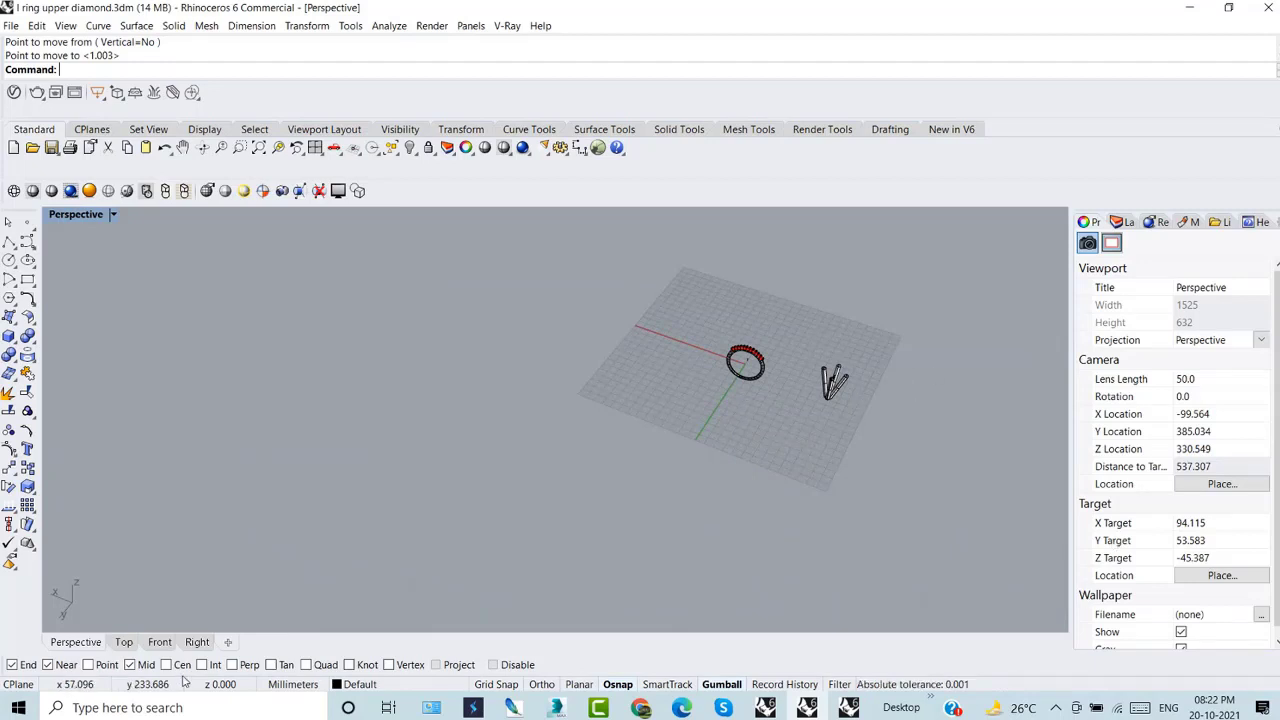
{"action": "left_click", "coordinate": [160, 642]}
{"action": "scroll", "coordinate": [306, 577], "scroll_direction": "up", "scroll_amount": 5}
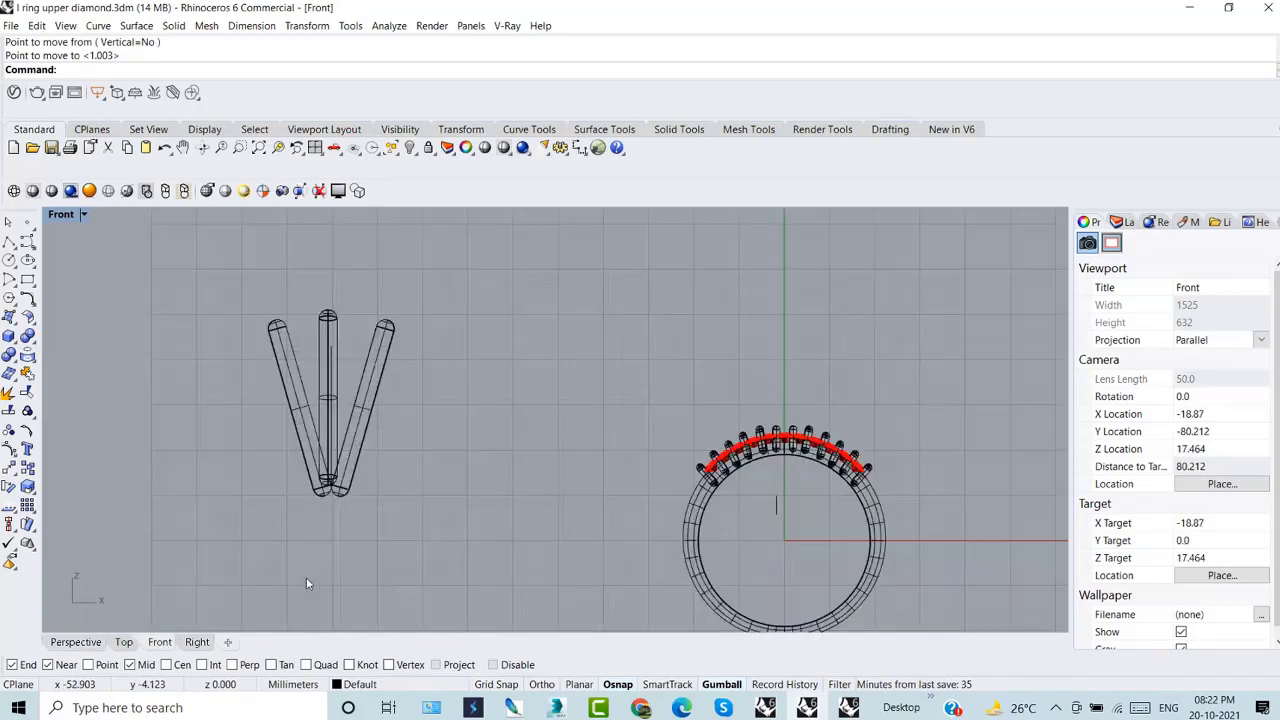
{"action": "scroll", "coordinate": [348, 475], "scroll_direction": "up", "scroll_amount": 2}
{"action": "left_click", "coordinate": [350, 450]}
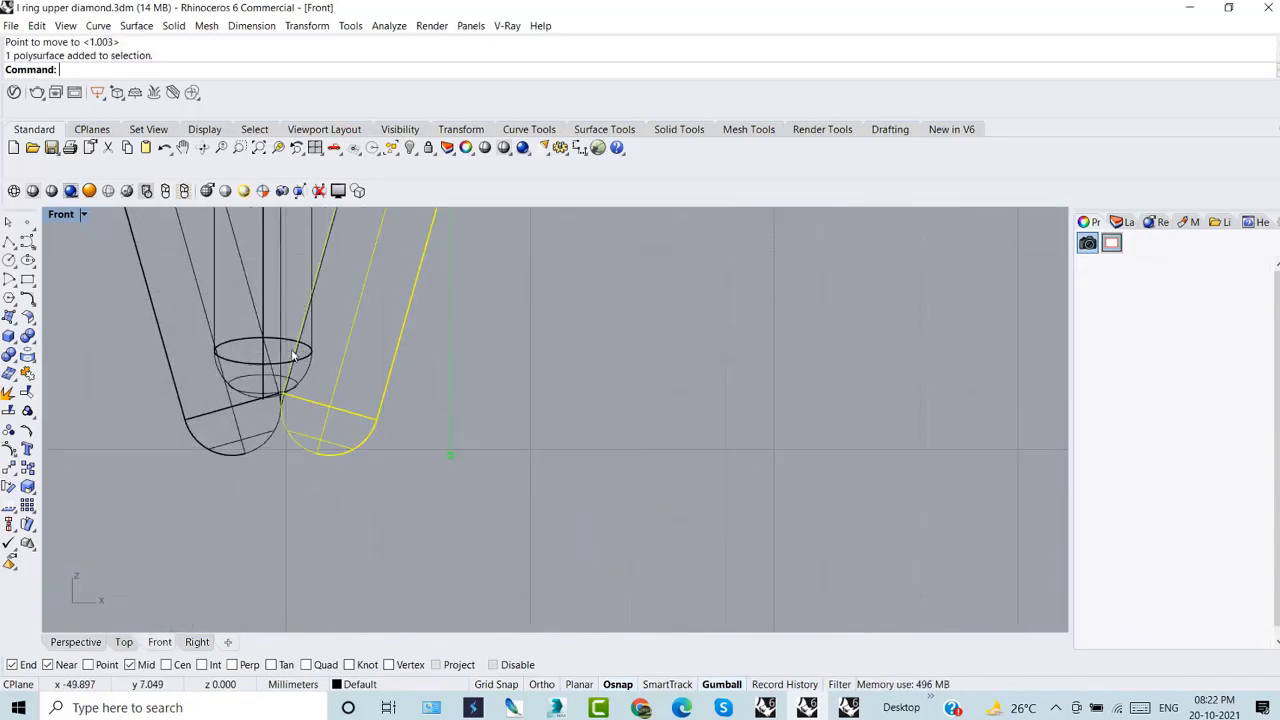
{"action": "left_click", "coordinate": [371, 533]}
{"action": "scroll", "coordinate": [285, 300], "scroll_direction": "down", "scroll_amount": 6}
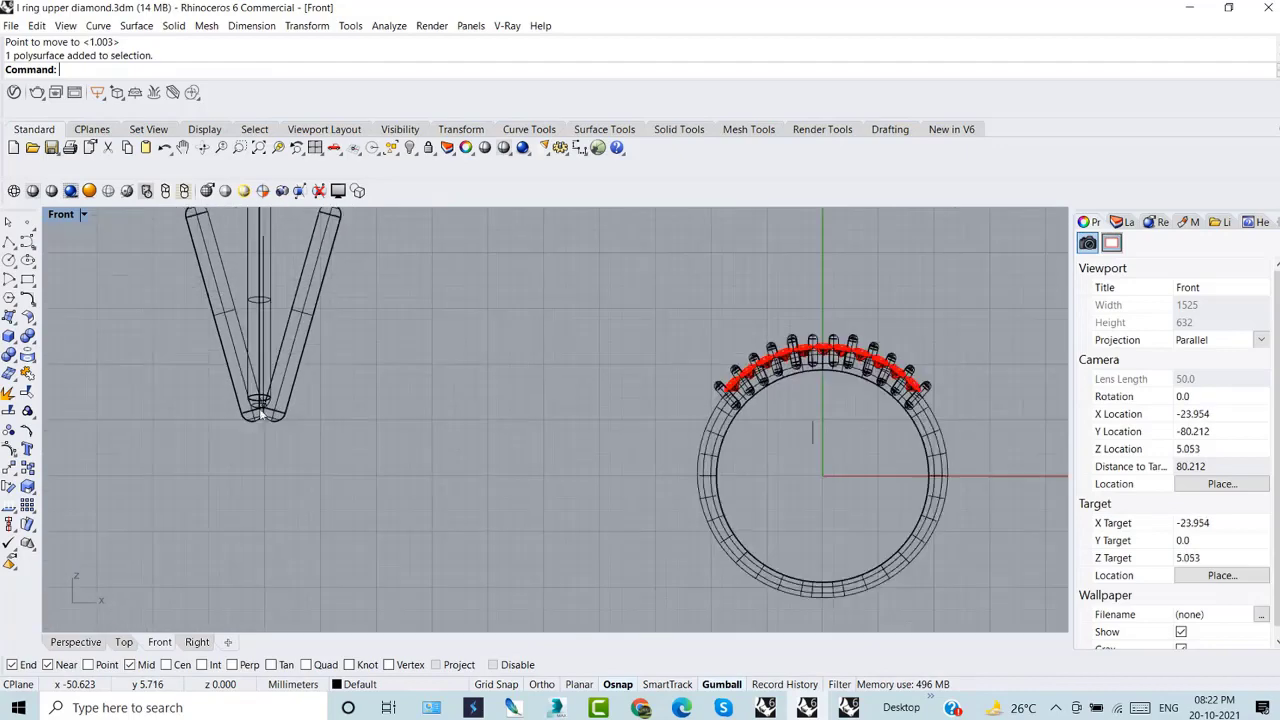
{"action": "scroll", "coordinate": [285, 300], "scroll_direction": "down", "scroll_amount": 4}
{"action": "scroll", "coordinate": [276, 341], "scroll_direction": "up", "scroll_amount": 5}
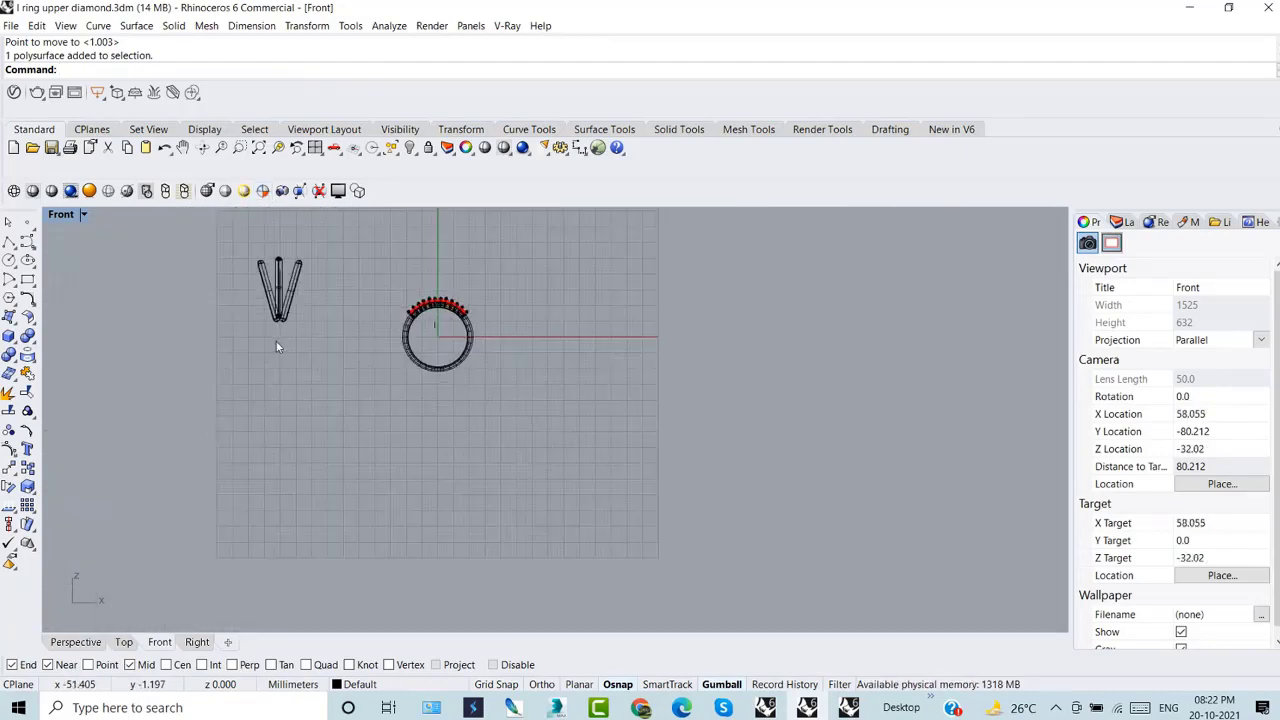
{"action": "scroll", "coordinate": [278, 239], "scroll_direction": "up", "scroll_amount": 4}
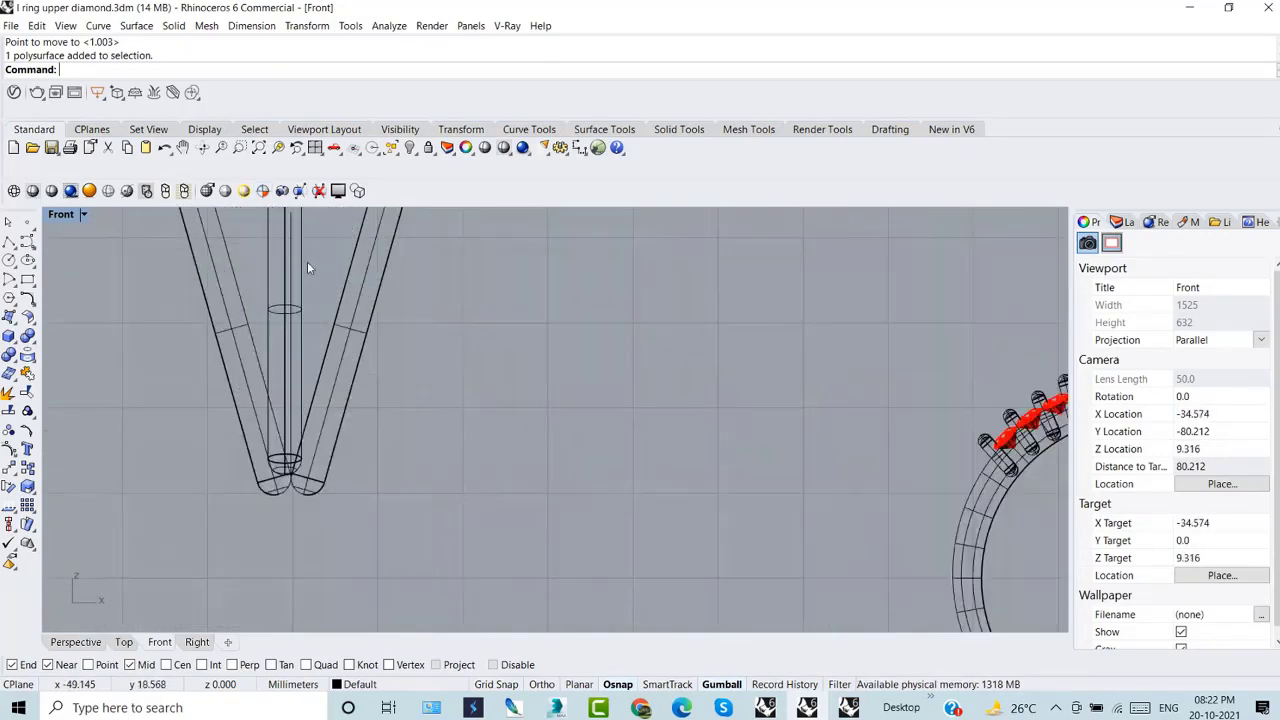
- In the Front view, lower the middle pipe pair with its lines level with the outer pipes' lower ends and shift it slightly toward the ring to centre it
{"action": "left_click", "coordinate": [258, 218]}
{"action": "left_click_drag", "start_coordinate": [290, 293], "coordinate": [287, 292]}
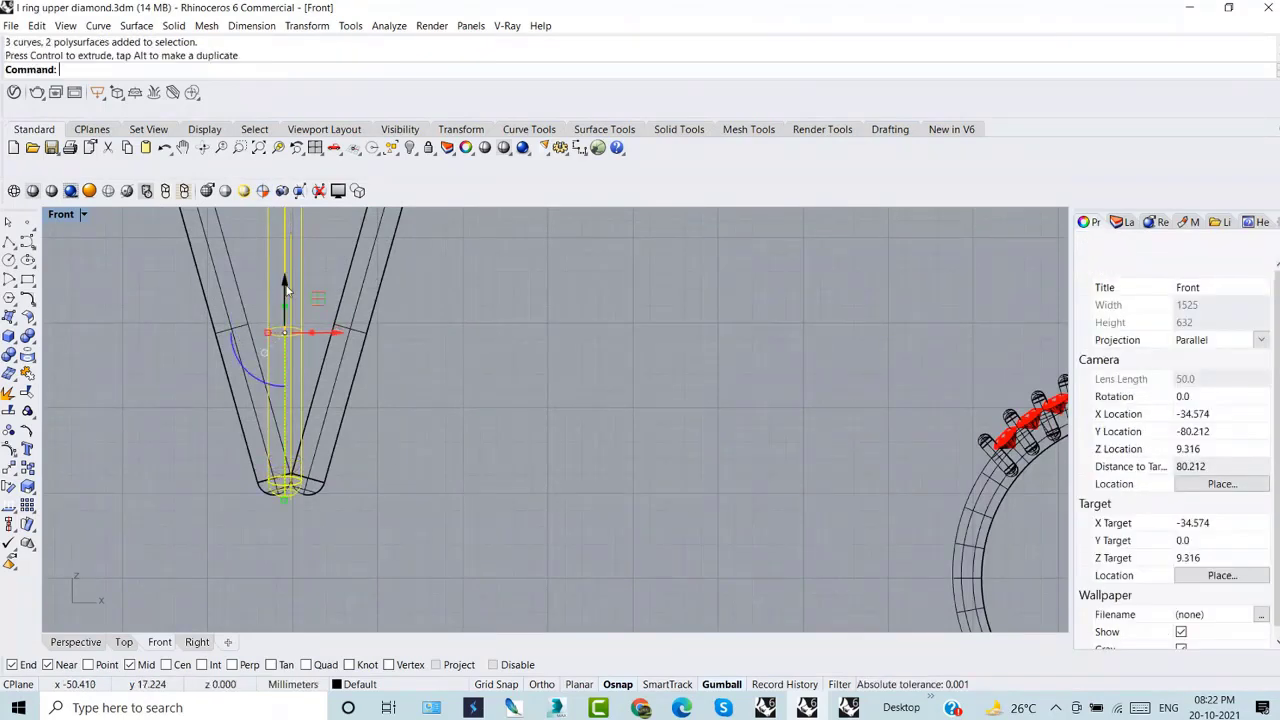
{"action": "left_click_drag", "start_coordinate": [320, 336], "coordinate": [323, 336]}
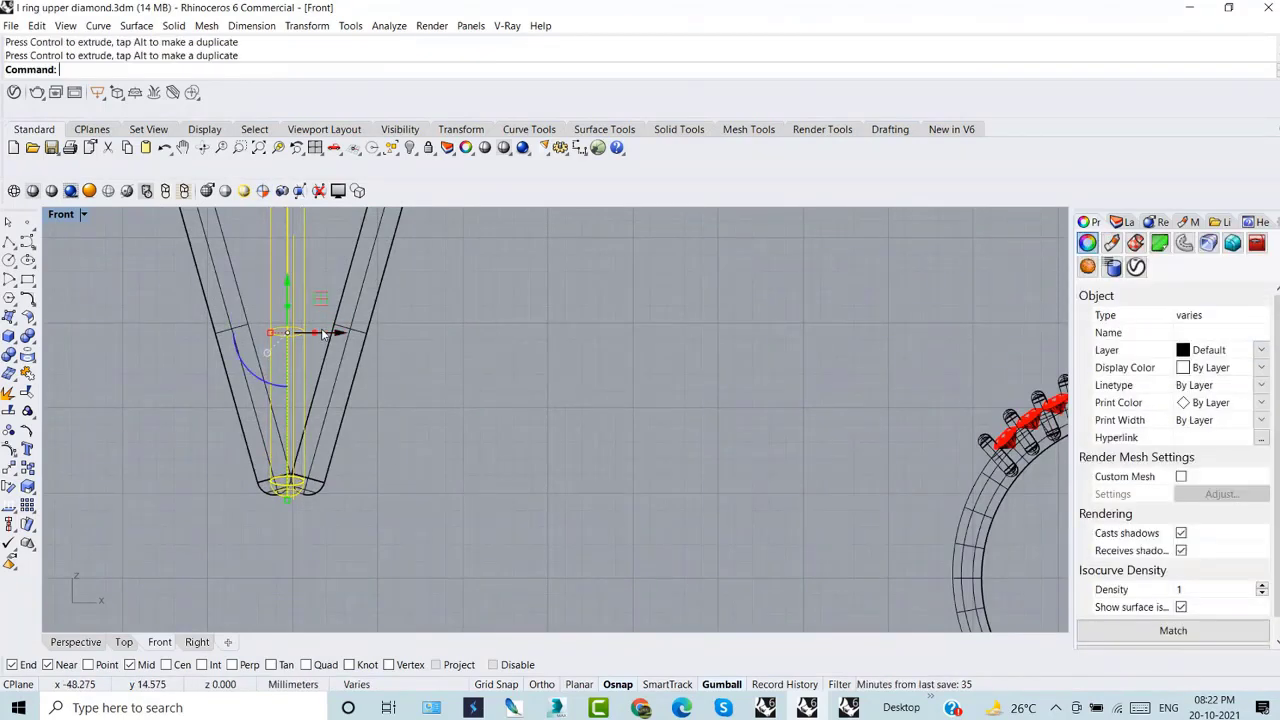
{"action": "left_click", "coordinate": [387, 500]}
{"action": "scroll", "coordinate": [384, 470], "scroll_direction": "down", "scroll_amount": 5}
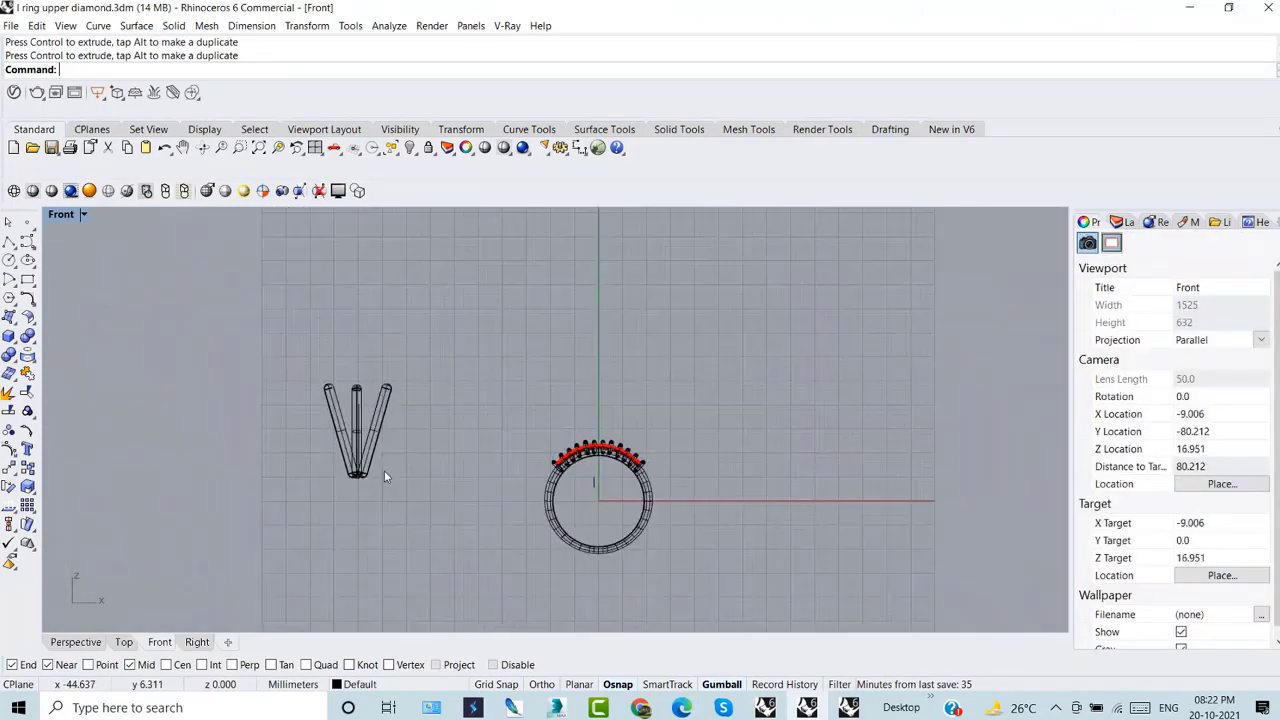
- In the Perspective view, shift only the two pipes of the rotated V slightly along the Y axis to centre their lower ends on the other pair
{"action": "left_click", "coordinate": [76, 643]}
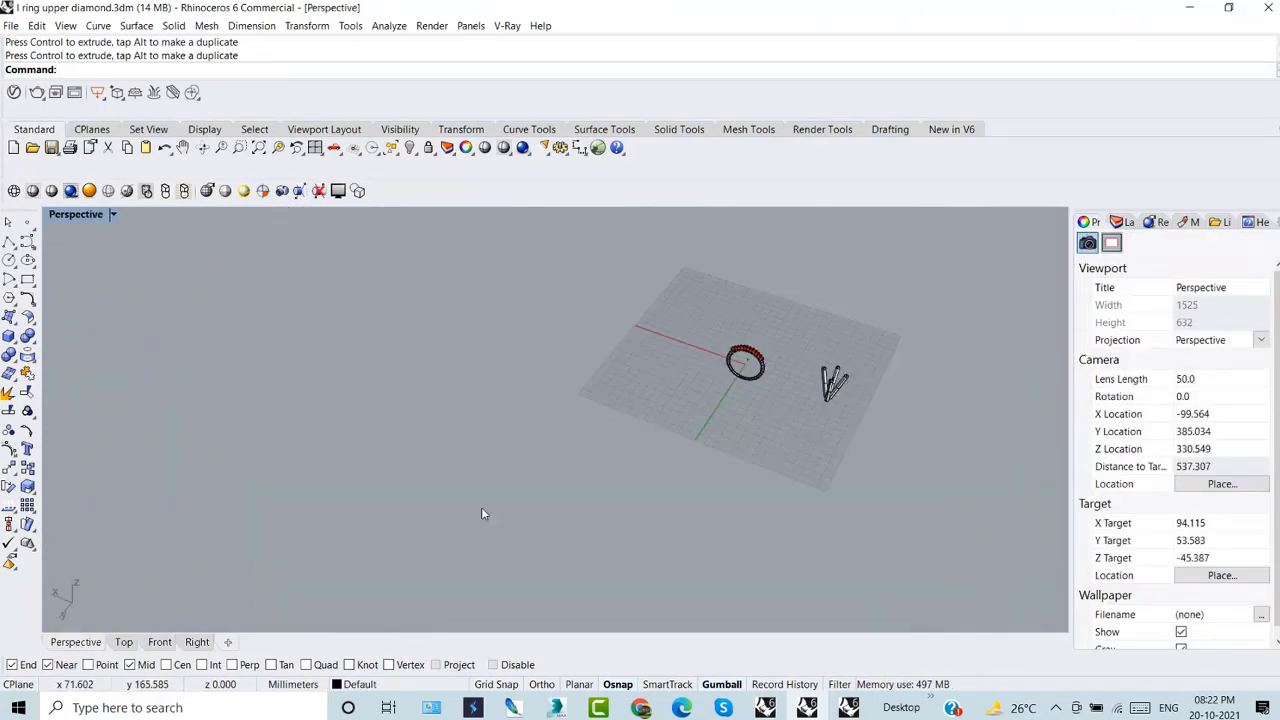
{"action": "scroll", "coordinate": [787, 376], "scroll_direction": "up", "scroll_amount": 2}
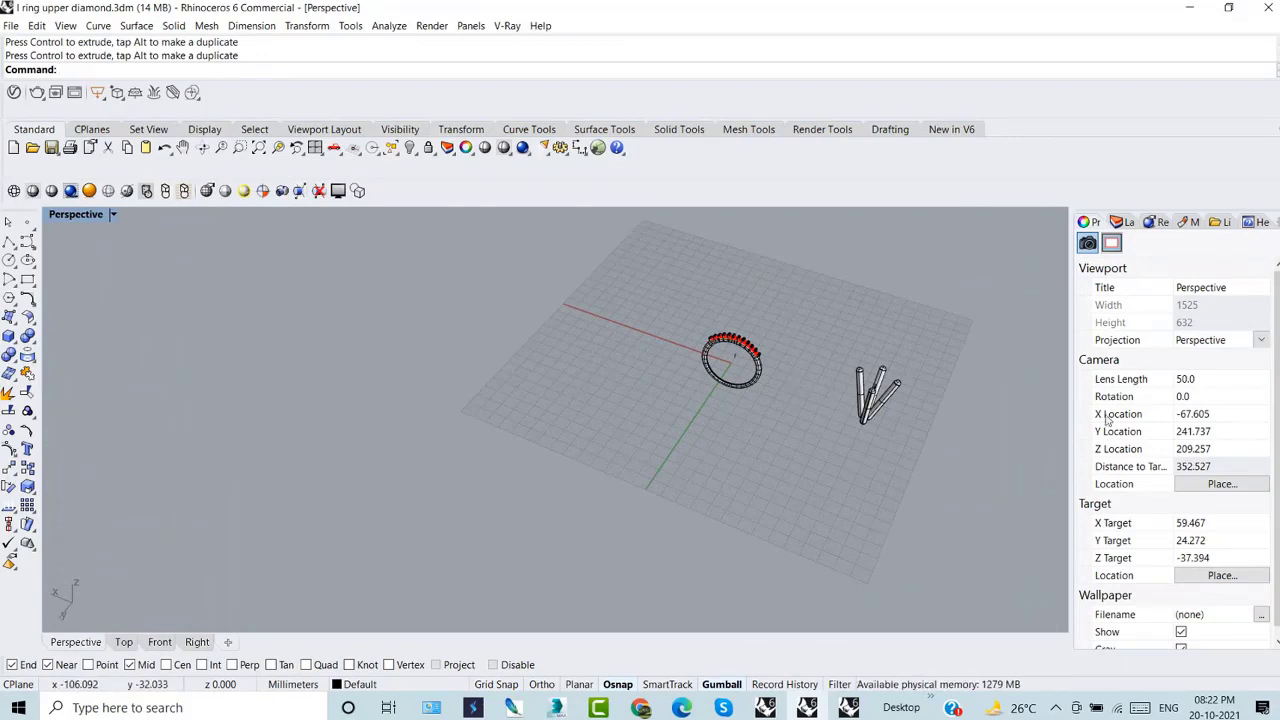
{"action": "scroll", "coordinate": [868, 380], "scroll_direction": "up", "scroll_amount": 8}
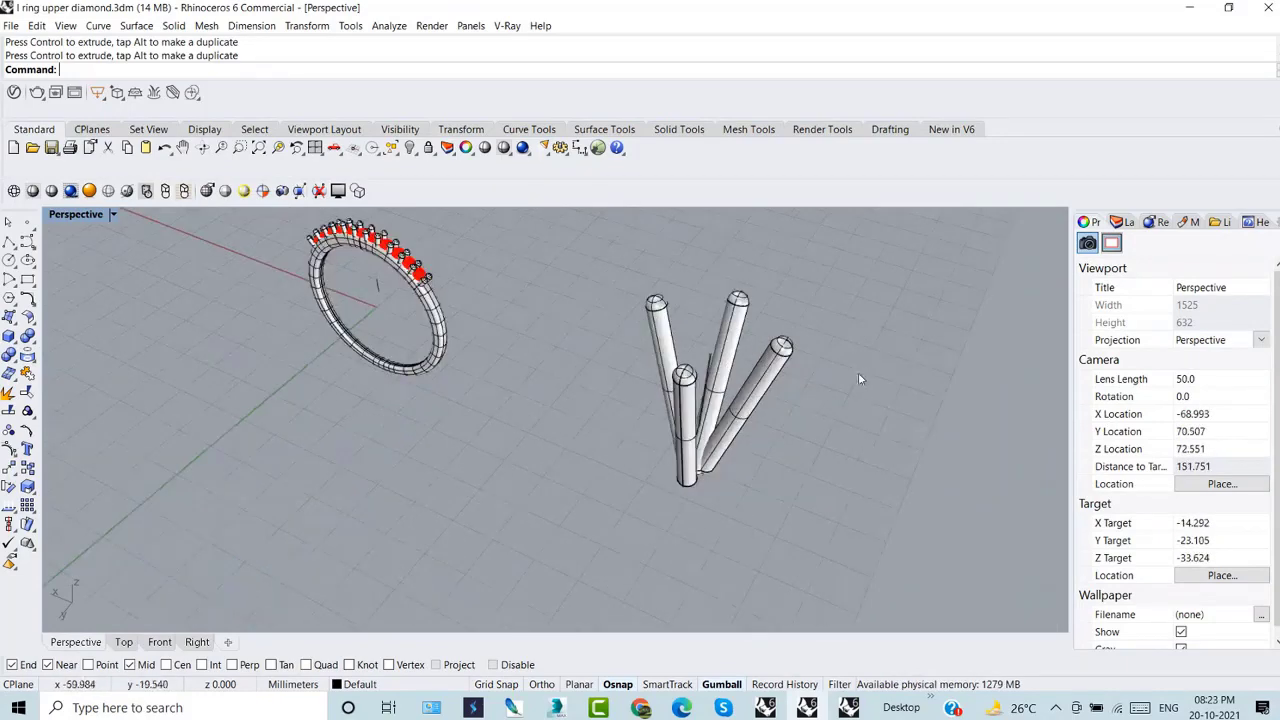
{"action": "right_click_drag", "start_coordinate": [859, 466], "coordinate": [691, 488], "text": "shift"}
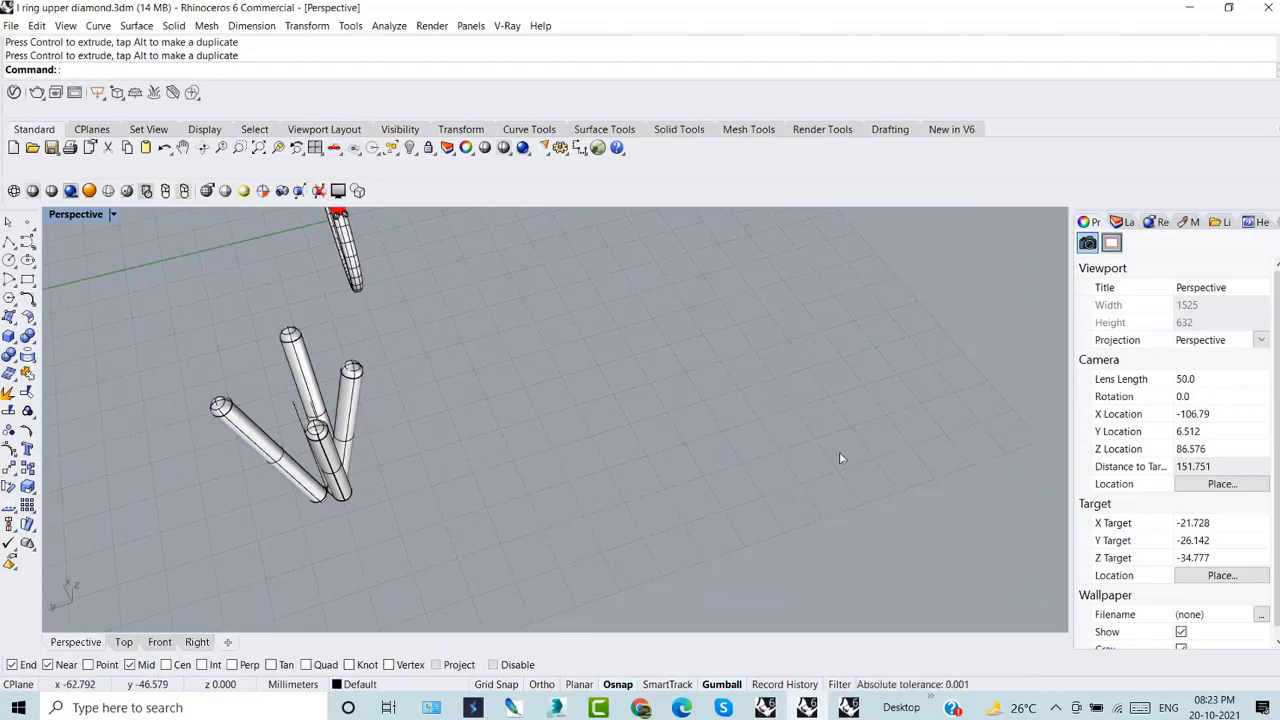
{"action": "key", "text": "Return"}
{"action": "right_click_drag", "start_coordinate": [434, 491], "coordinate": [434, 460]}
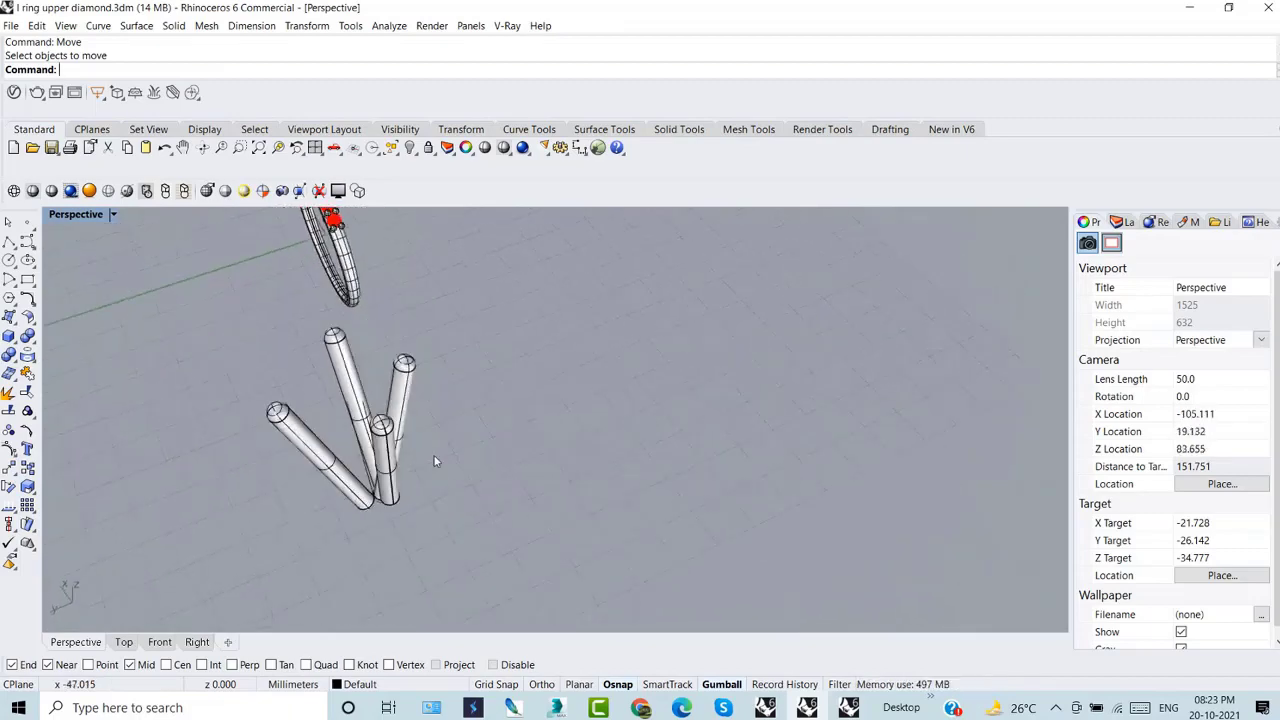
{"action": "left_click", "coordinate": [397, 388]}
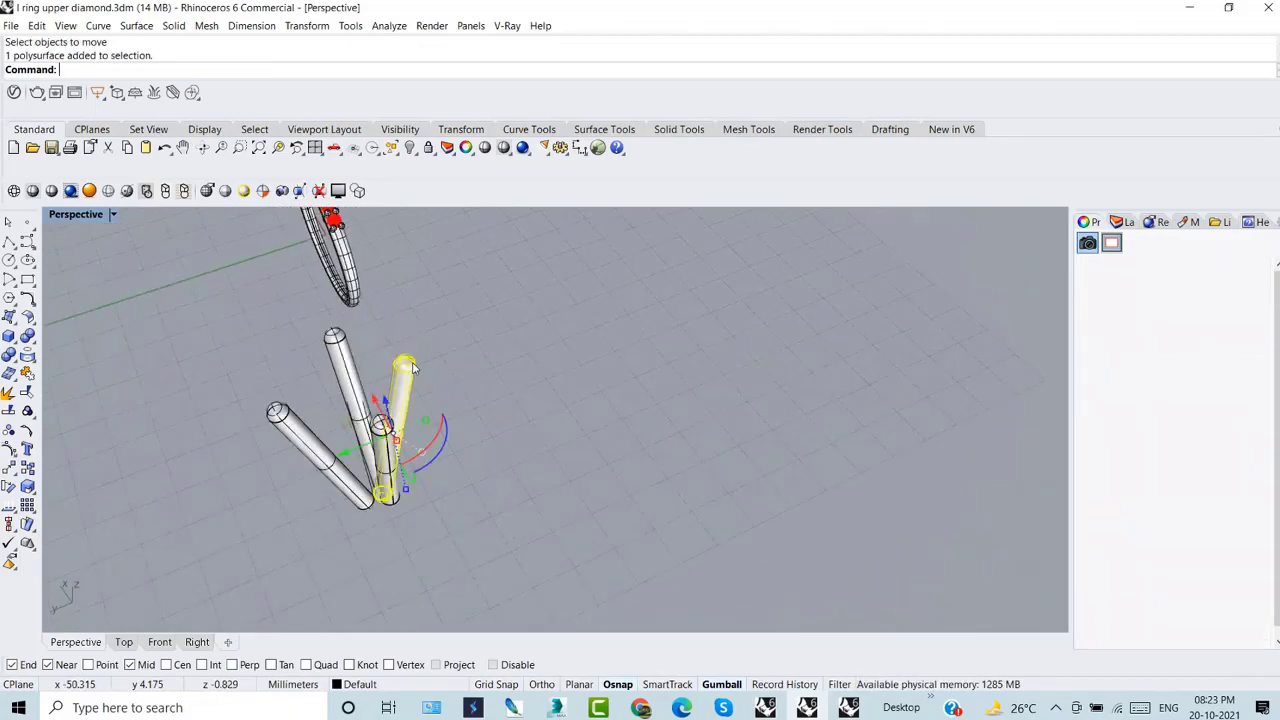
{"action": "left_click", "coordinate": [290, 447], "text": "shift"}
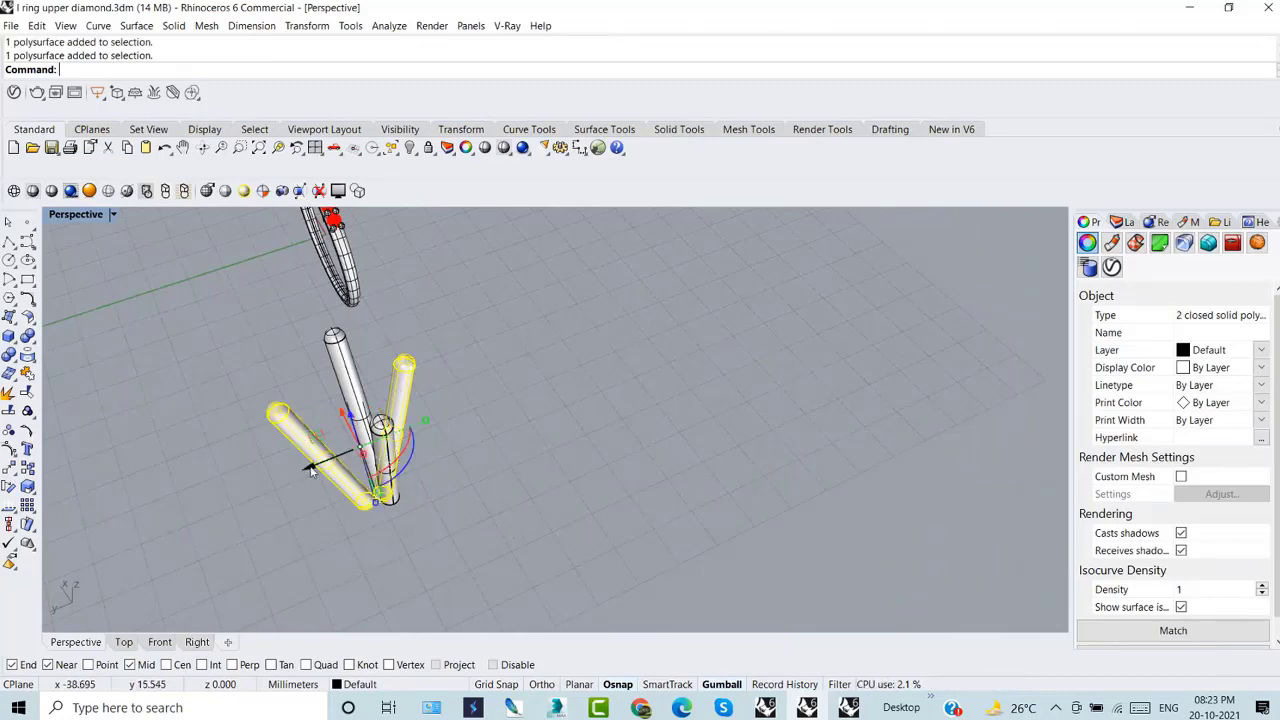
{"action": "left_click_drag", "start_coordinate": [317, 474], "coordinate": [330, 490]}
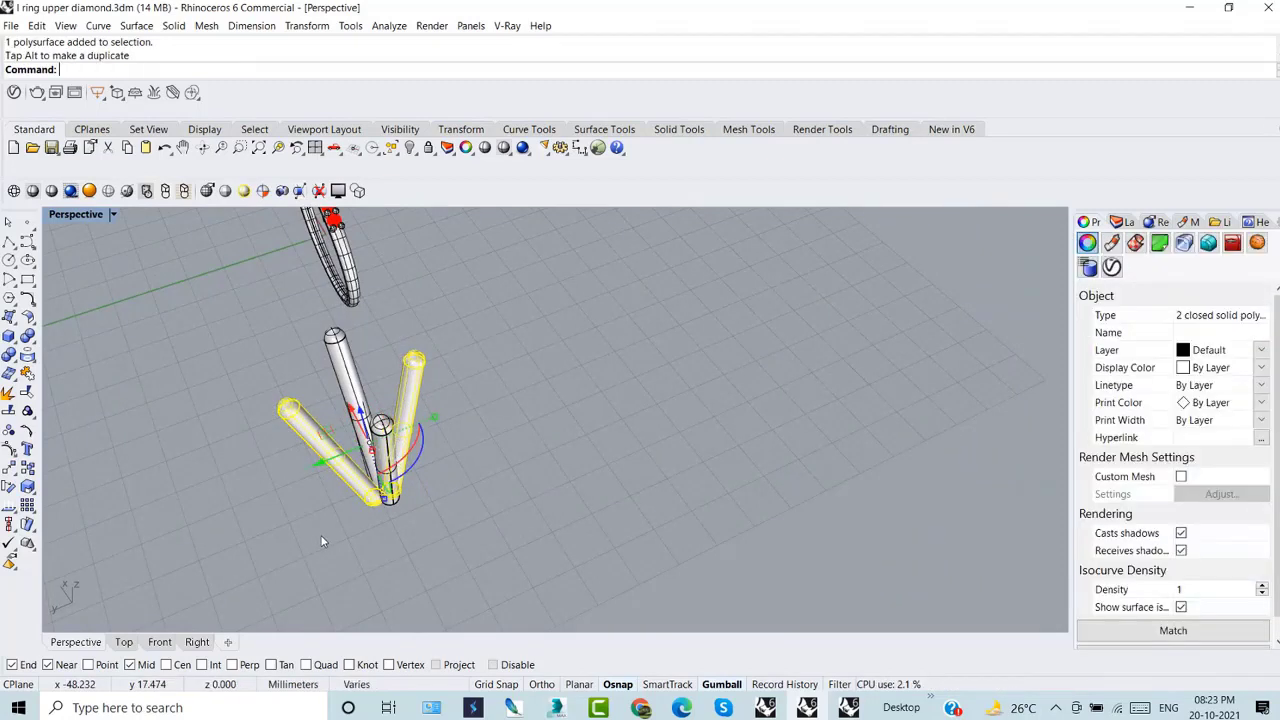
{"action": "left_click", "coordinate": [353, 511]}
{"action": "right_click_drag", "start_coordinate": [355, 509], "coordinate": [408, 535], "text": "shift"}
{"action": "scroll", "coordinate": [395, 511], "scroll_direction": "down", "scroll_amount": 5}
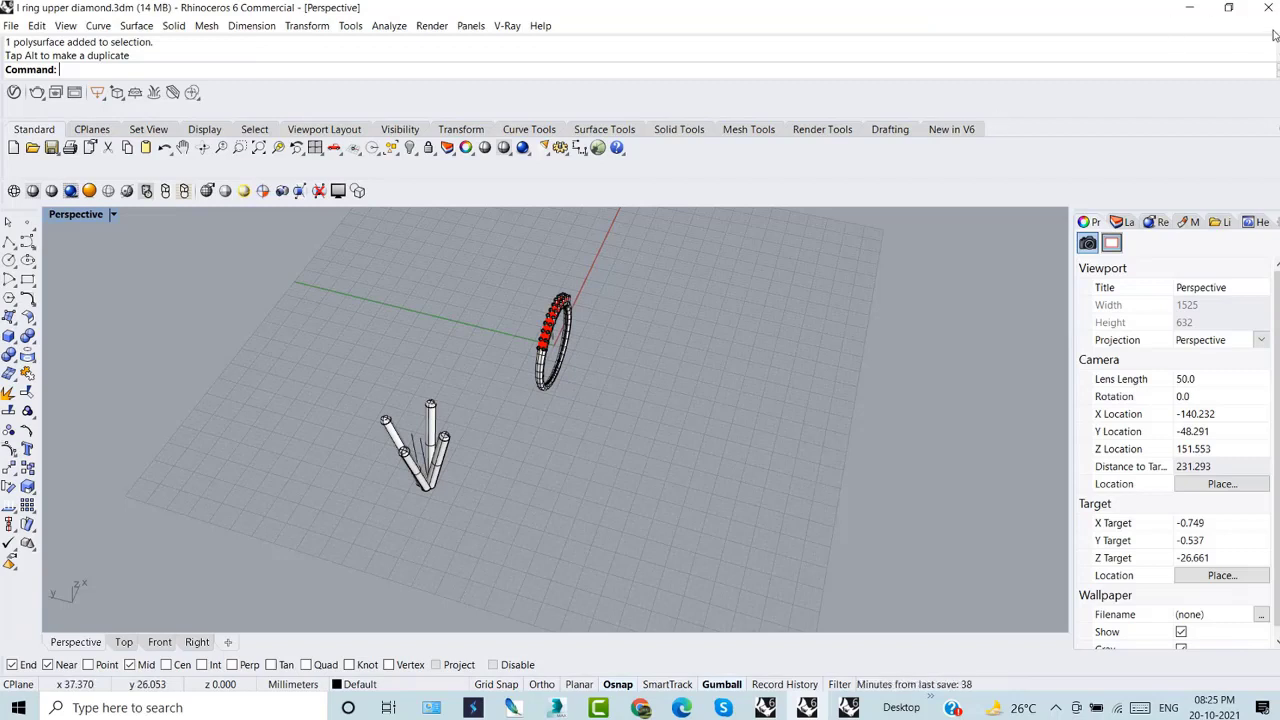
- Switch from Rhino to Skype and show the ongoing group call's chat alongside the conversation list
{"action": "left_click", "coordinate": [1190, 14]}
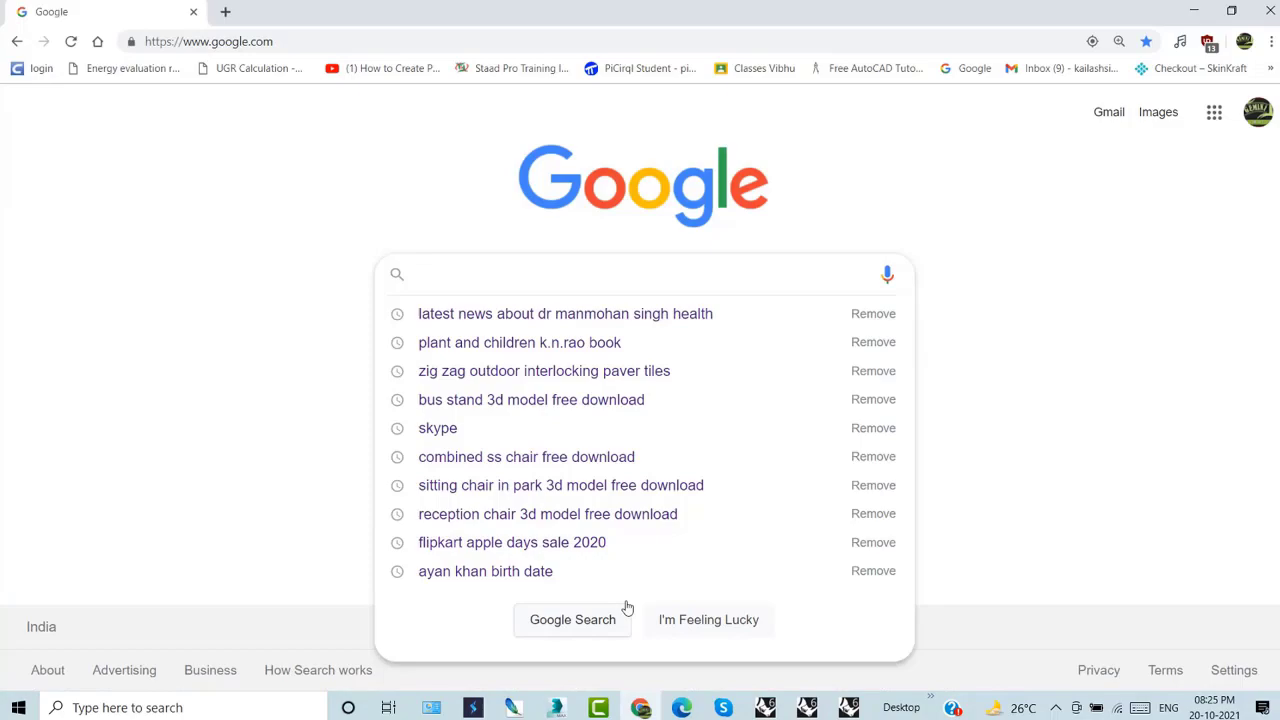
{"action": "left_click", "coordinate": [1100, 277]}
{"action": "left_click", "coordinate": [1193, 10]}
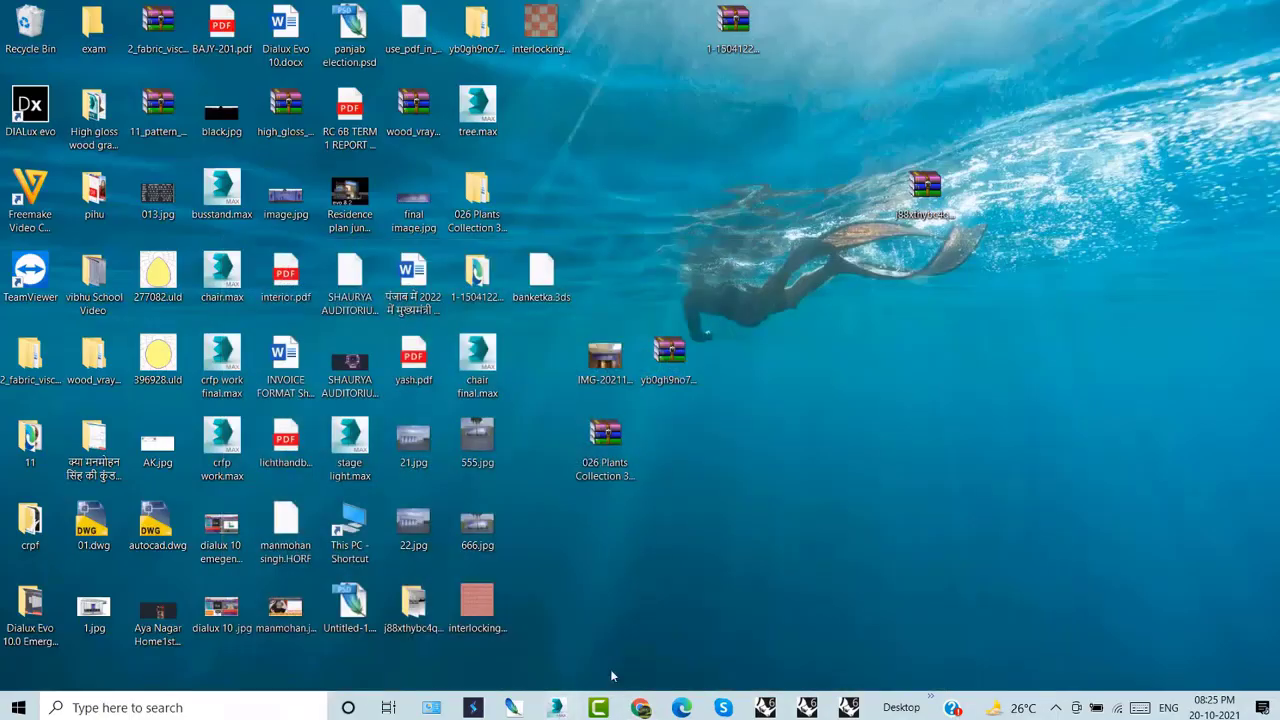
{"action": "left_click", "coordinate": [723, 707]}
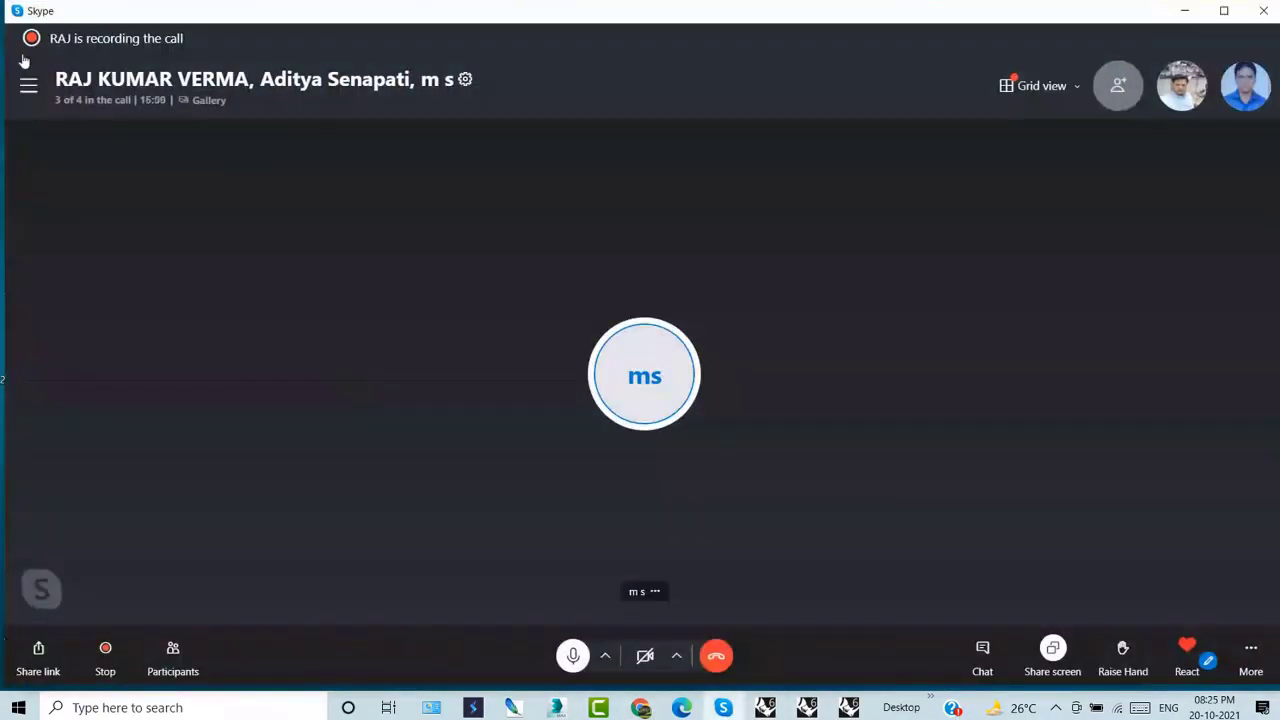
{"action": "left_click", "coordinate": [28, 86]}
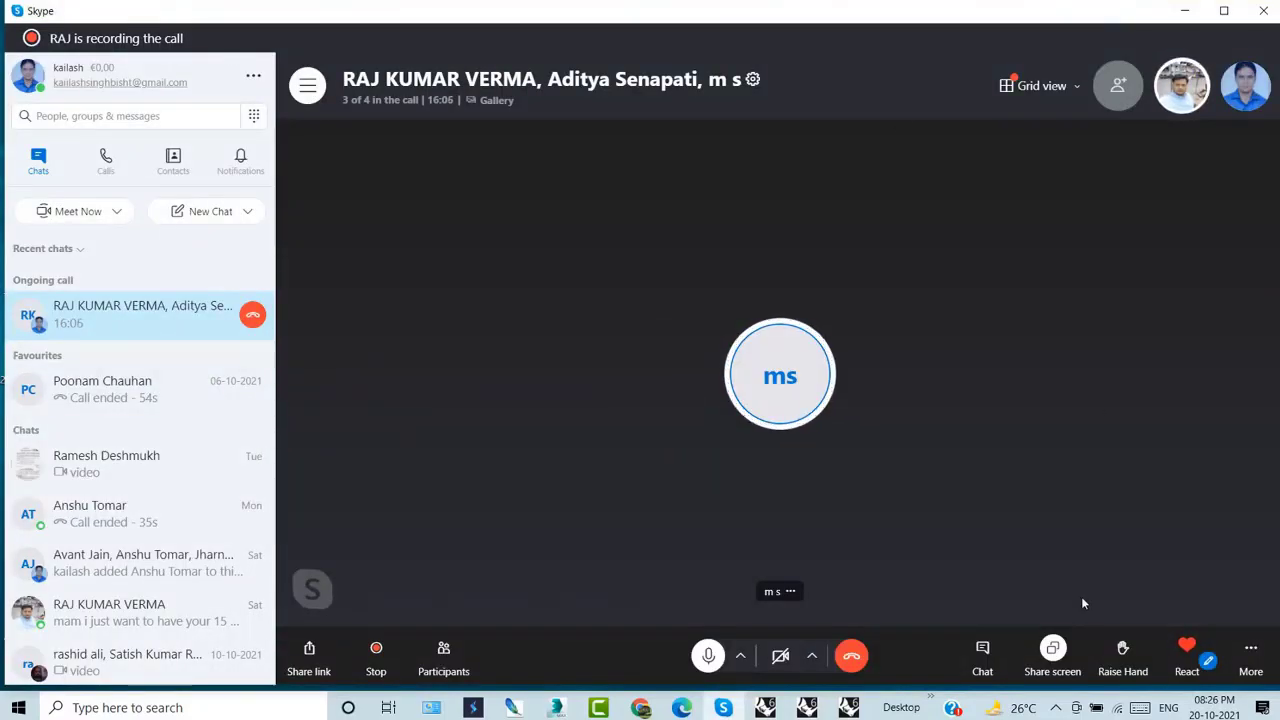
{"action": "left_click", "coordinate": [983, 653]}
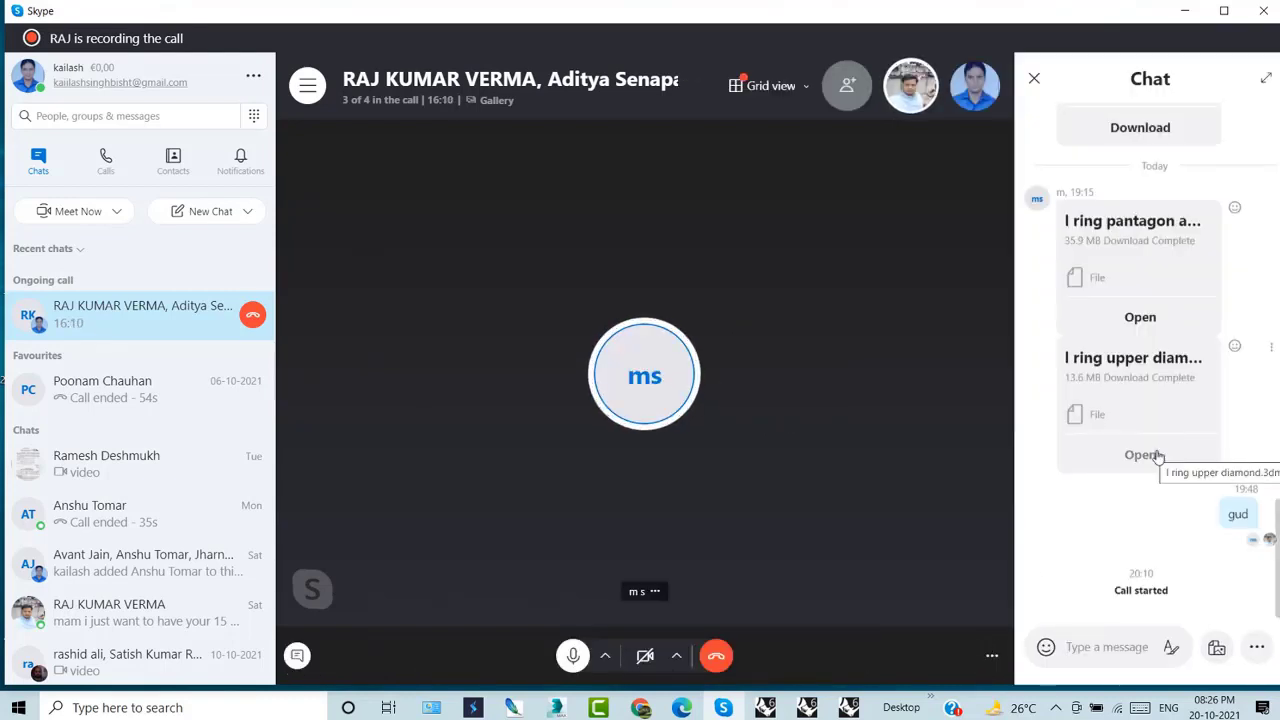
- Download the shared file solitar with diamond ring.3dm from yesterday's chat messages and accept the file
{"action": "scroll", "coordinate": [1158, 456], "scroll_direction": "up", "scroll_amount": 5}
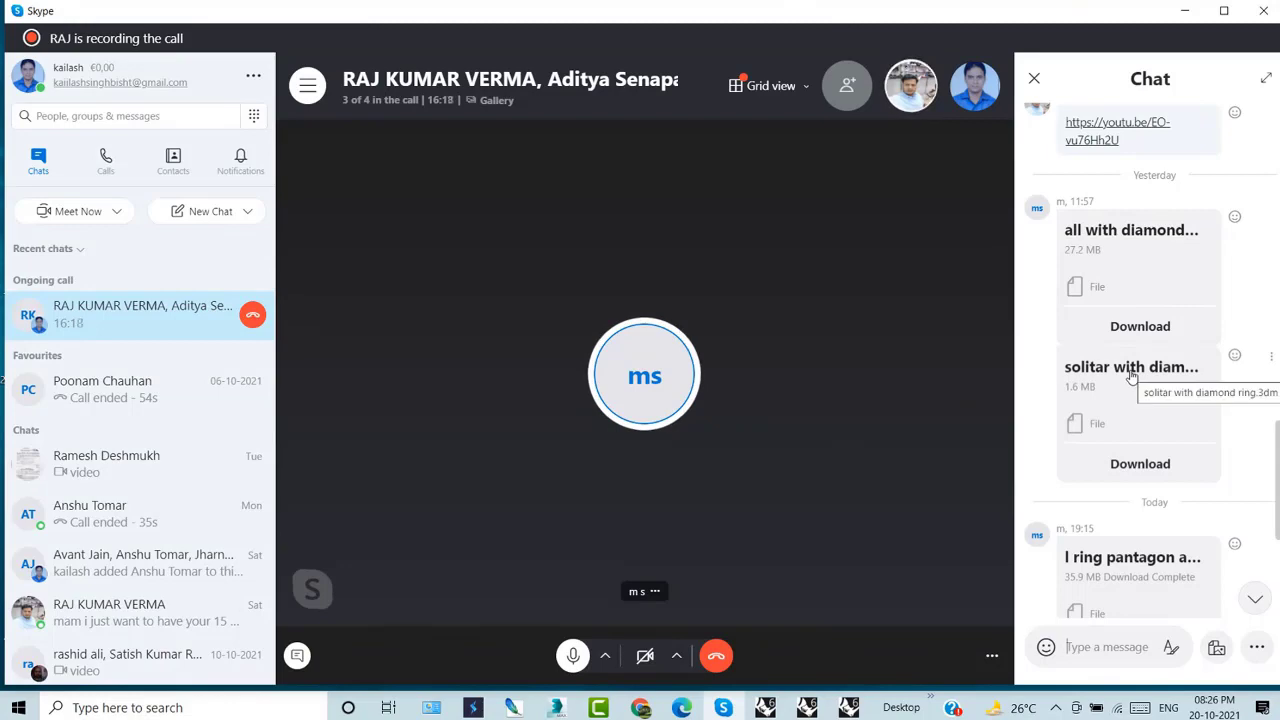
{"action": "left_click", "coordinate": [1131, 372]}
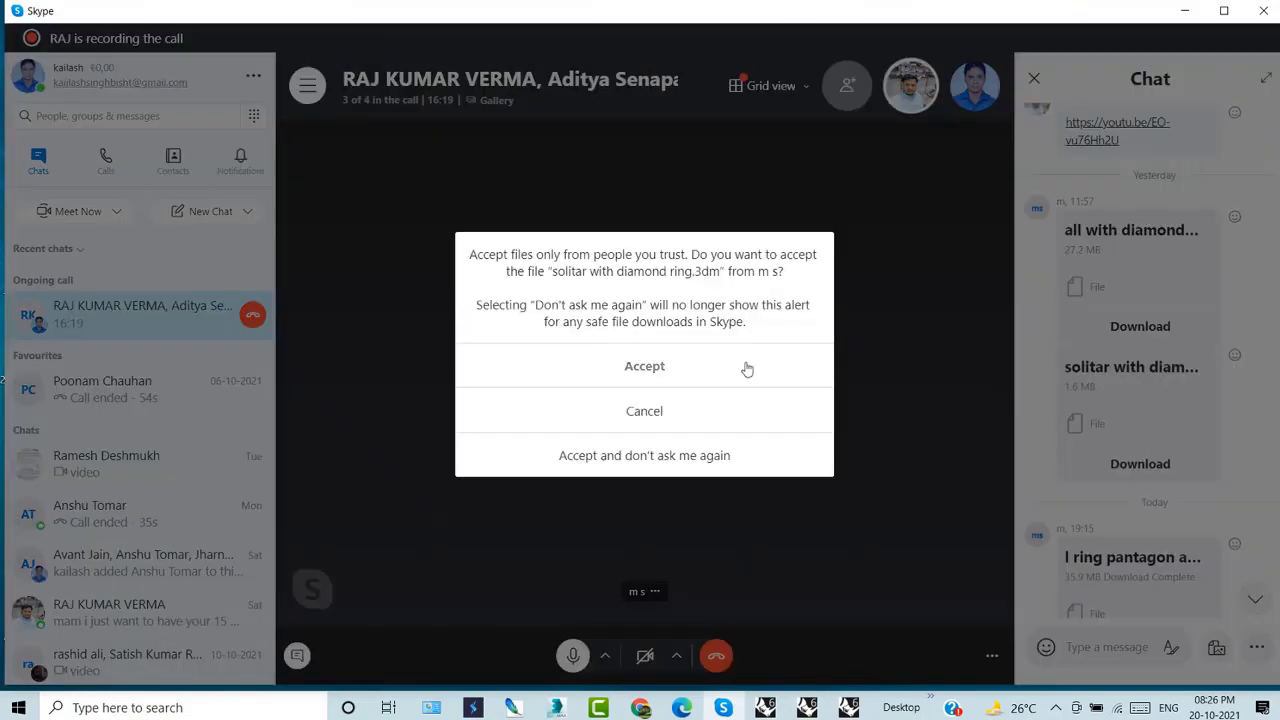
{"action": "left_click", "coordinate": [680, 371]}
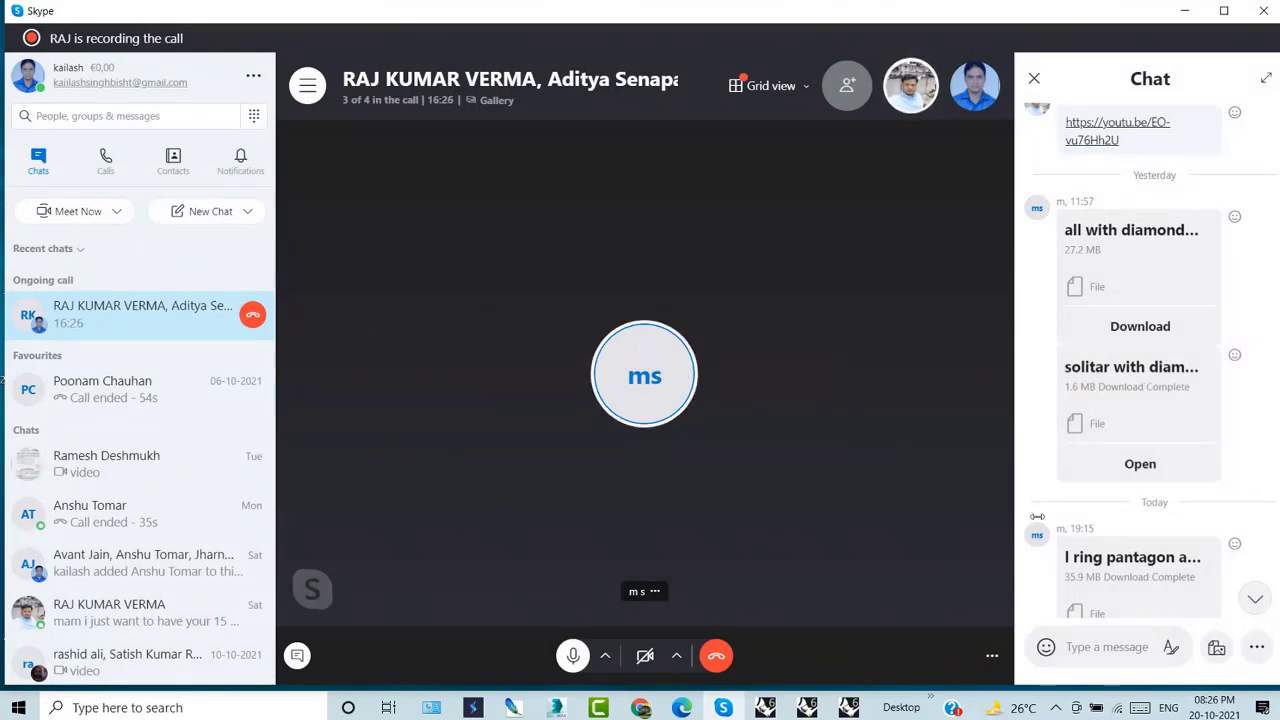
- Open the downloaded solitar with diamond ring.3dm in Rhino and shade the Perspective view to examine the ring's prongs, diamond and central post
{"action": "left_click", "coordinate": [1141, 466]}
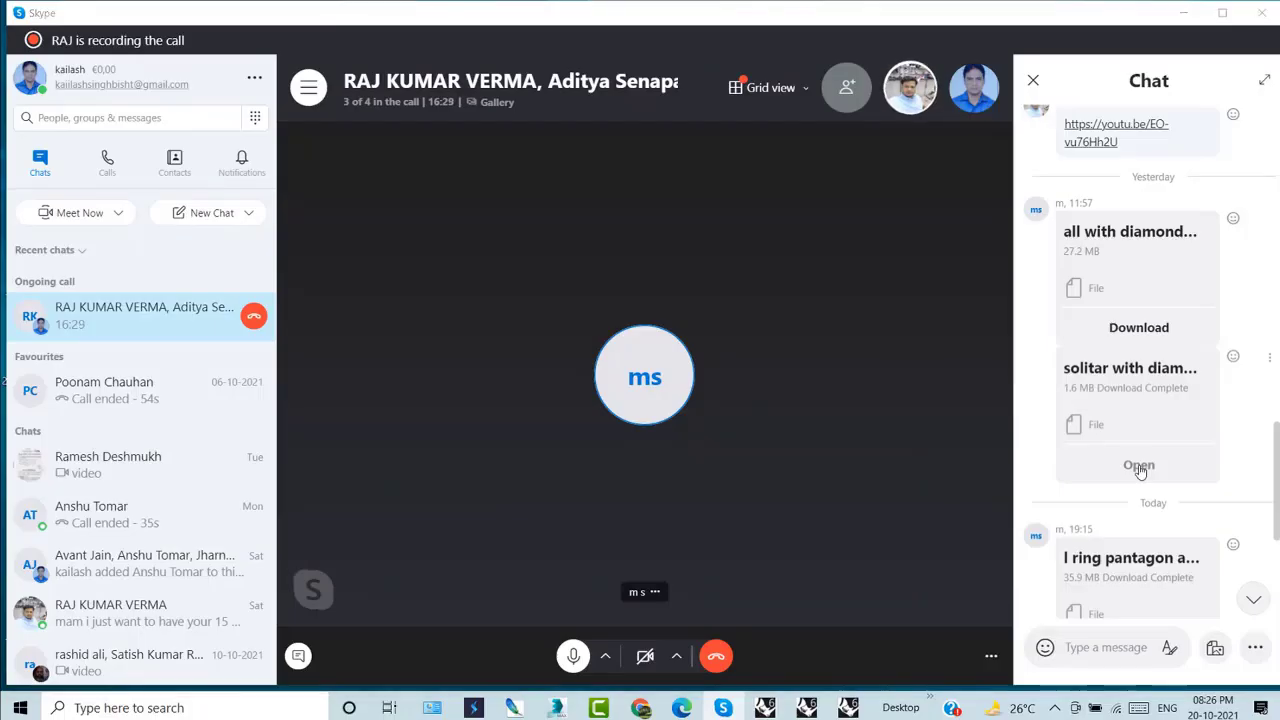
{"action": "left_click", "coordinate": [1139, 466]}
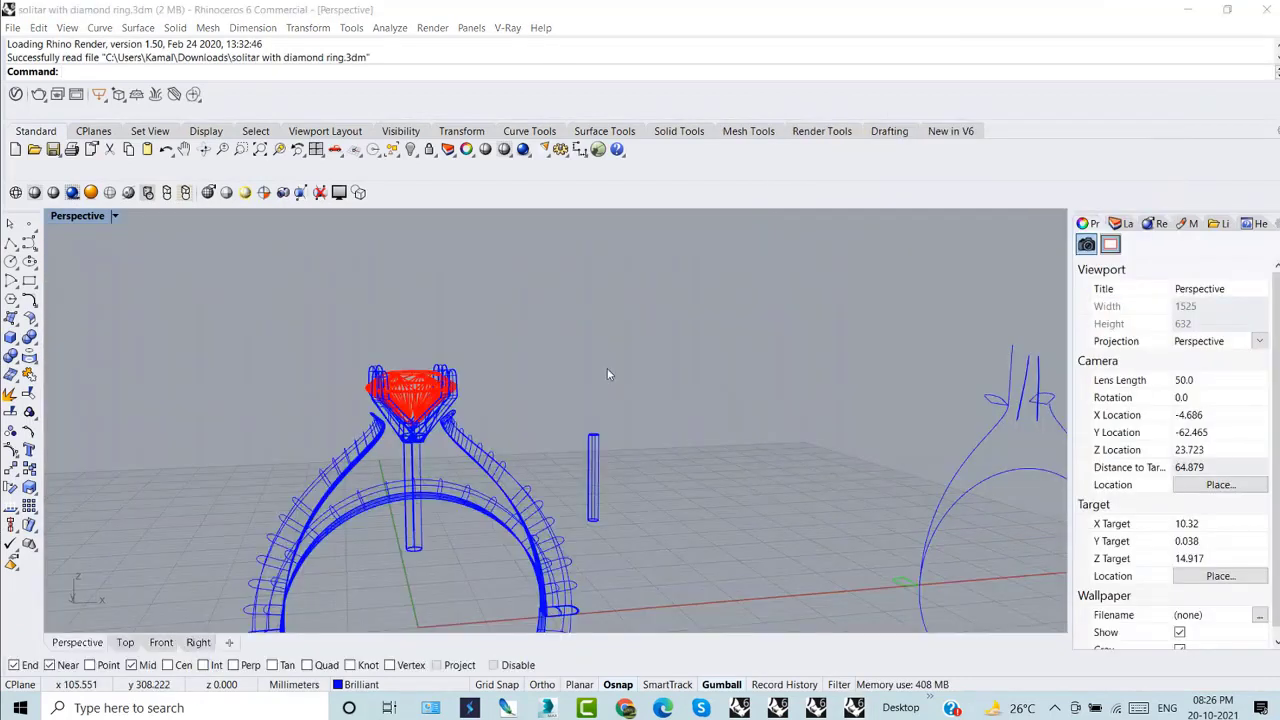
{"action": "left_click", "coordinate": [34, 192]}
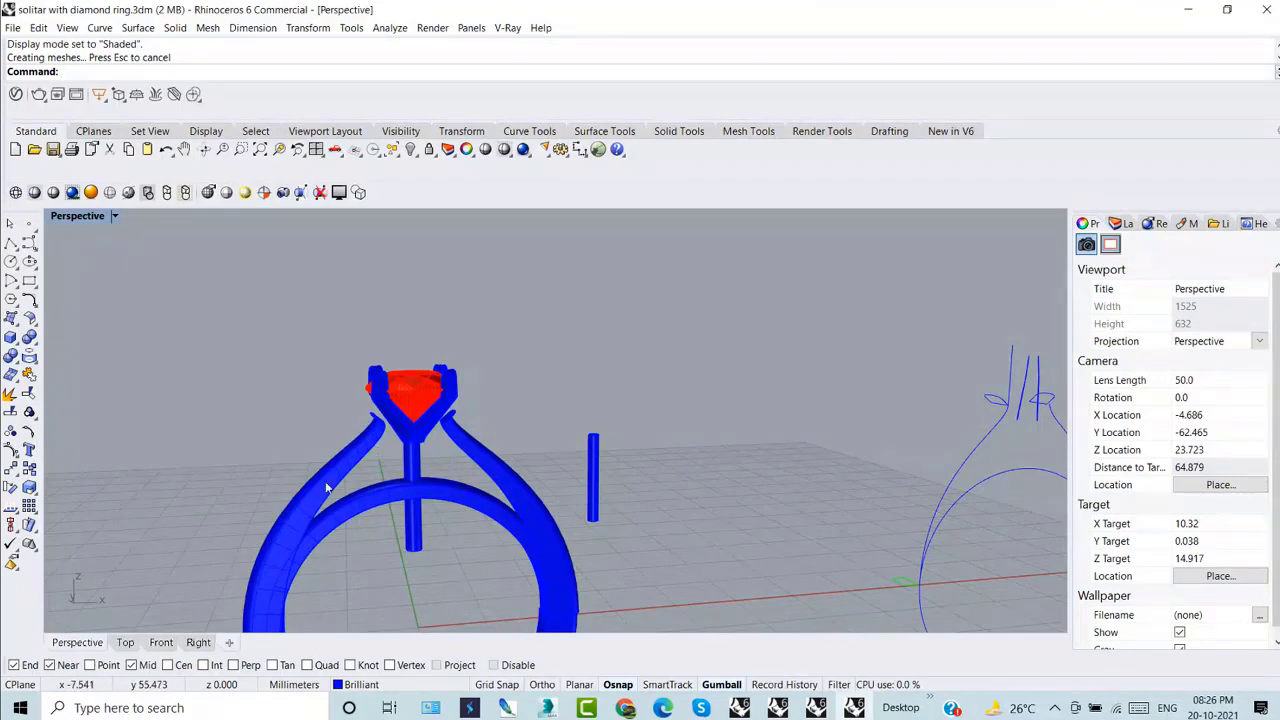
{"action": "scroll", "coordinate": [330, 470], "scroll_direction": "up", "scroll_amount": 10}
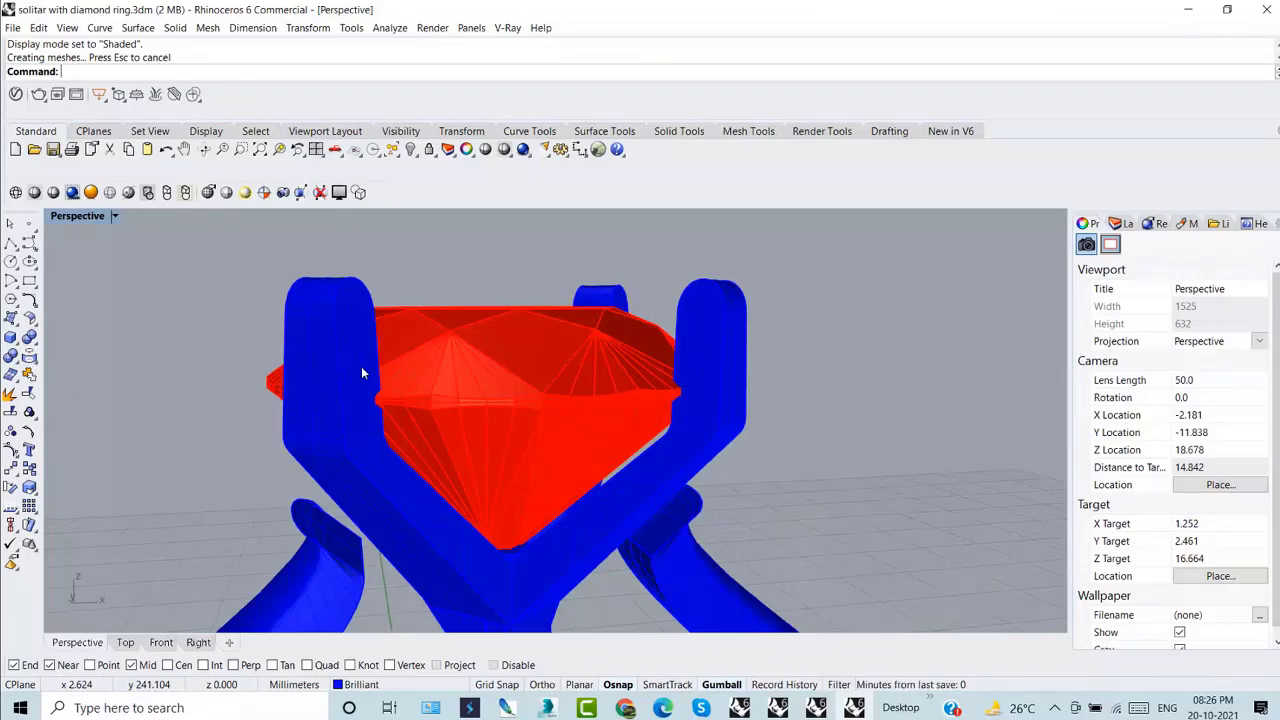
{"action": "scroll", "coordinate": [361, 372], "scroll_direction": "down", "scroll_amount": 5}
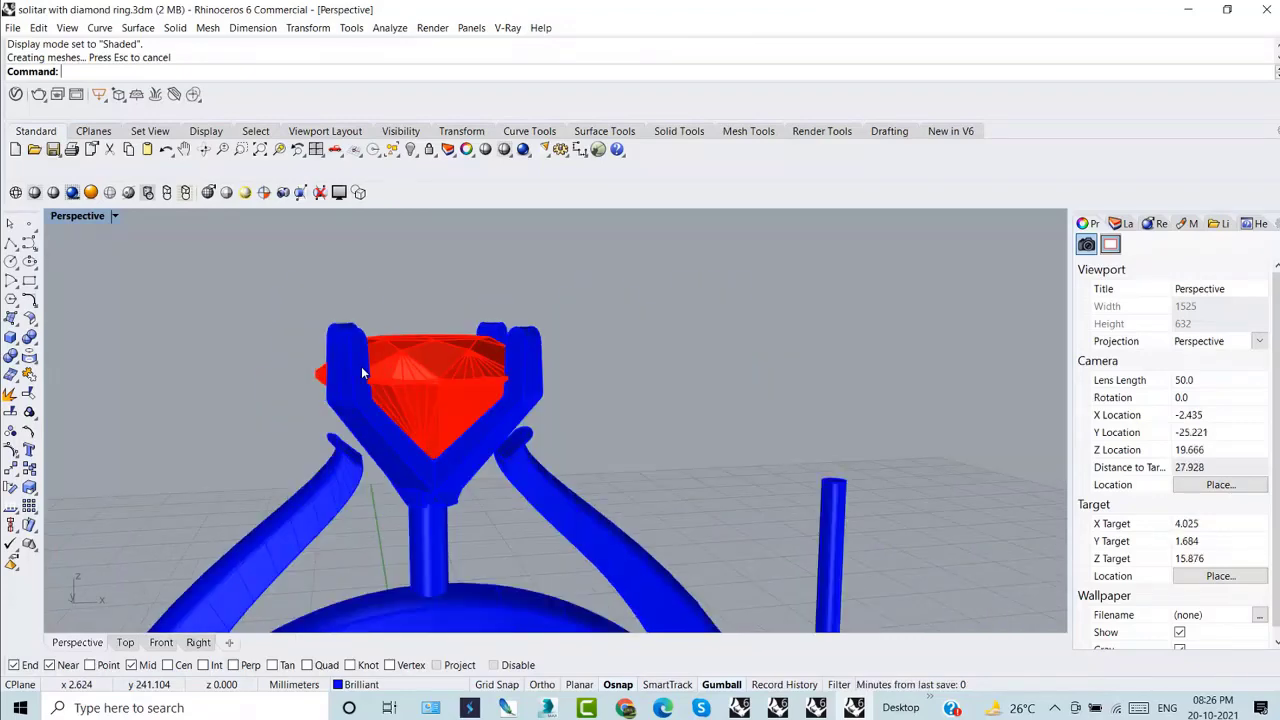
{"action": "scroll", "coordinate": [411, 476], "scroll_direction": "up", "scroll_amount": 4}
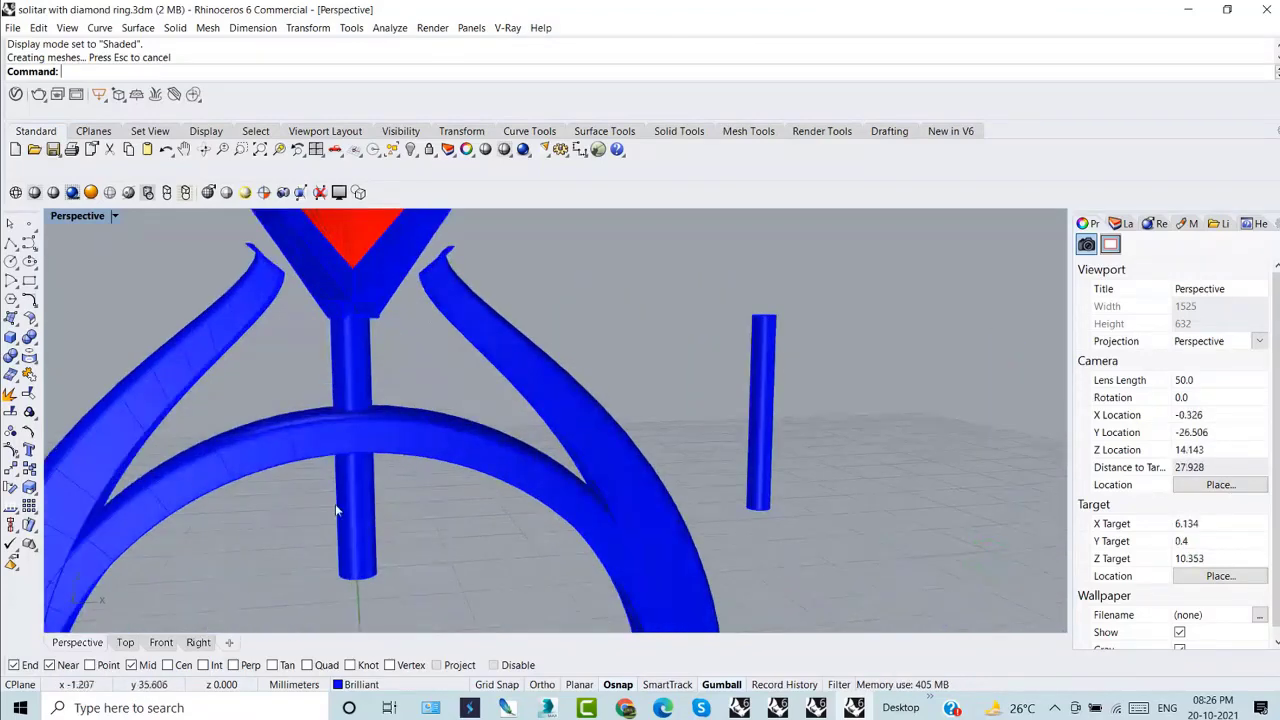